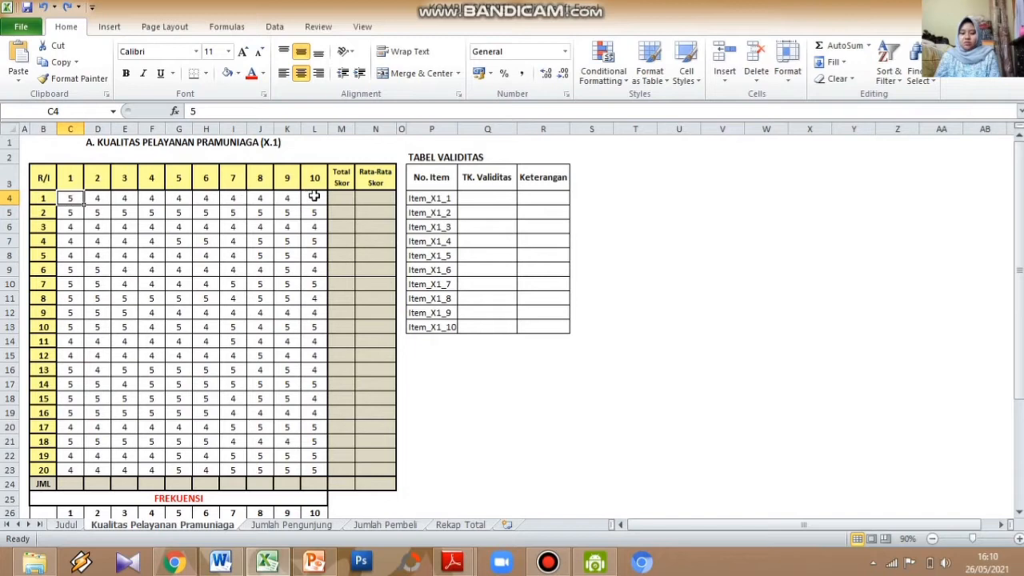
- Examine respondent 1's scores across items 1 to 10 in the questionnaire table
click(315, 196)
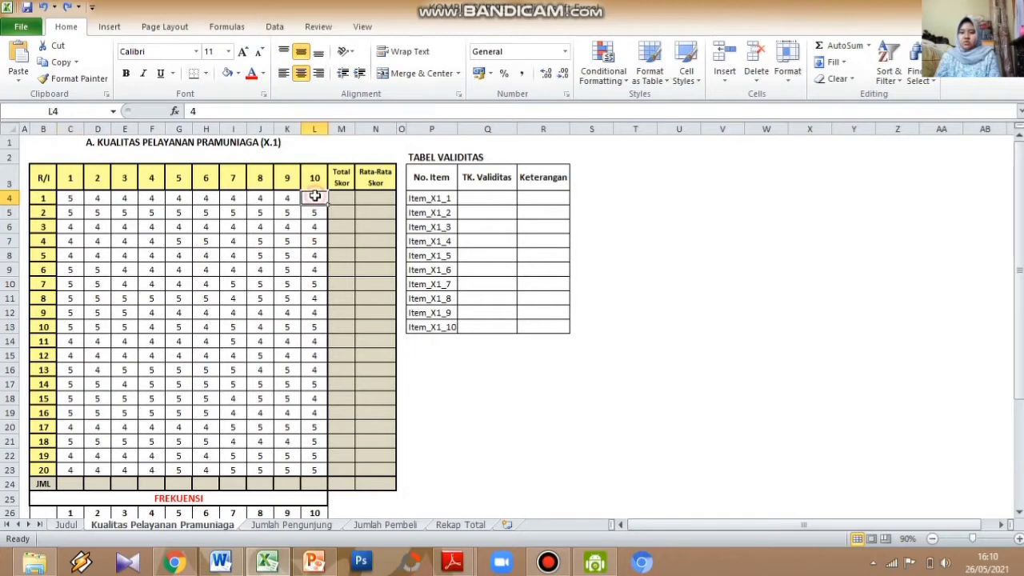
click(77, 202)
key(Right)
key(Right)
key(Right)
key(Right)
key(Right)
key(Right)
key(Right)
key(Right)
key(Right)
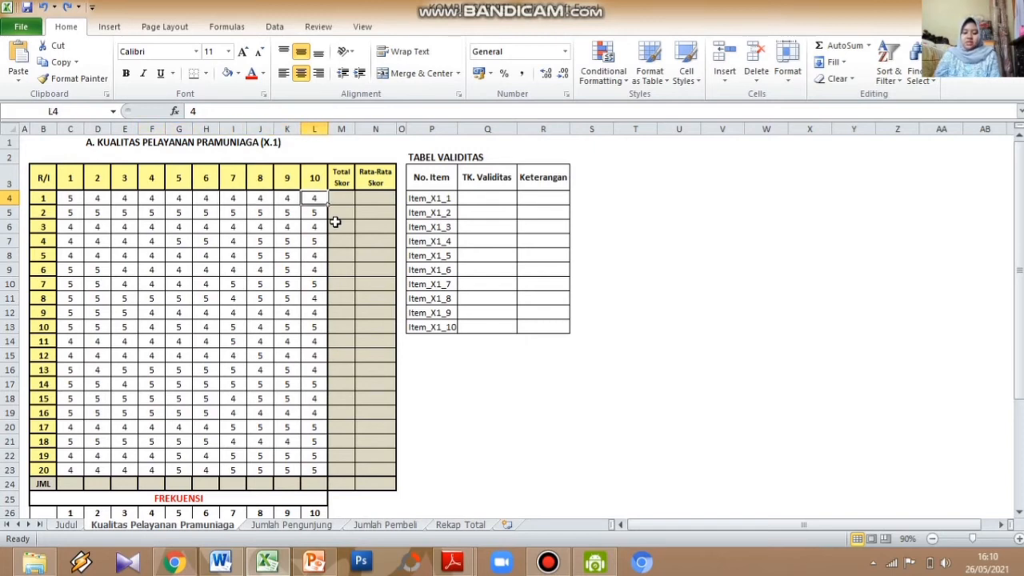
- Review respondent 10's item scores one by one, starting from item 1
click(74, 328)
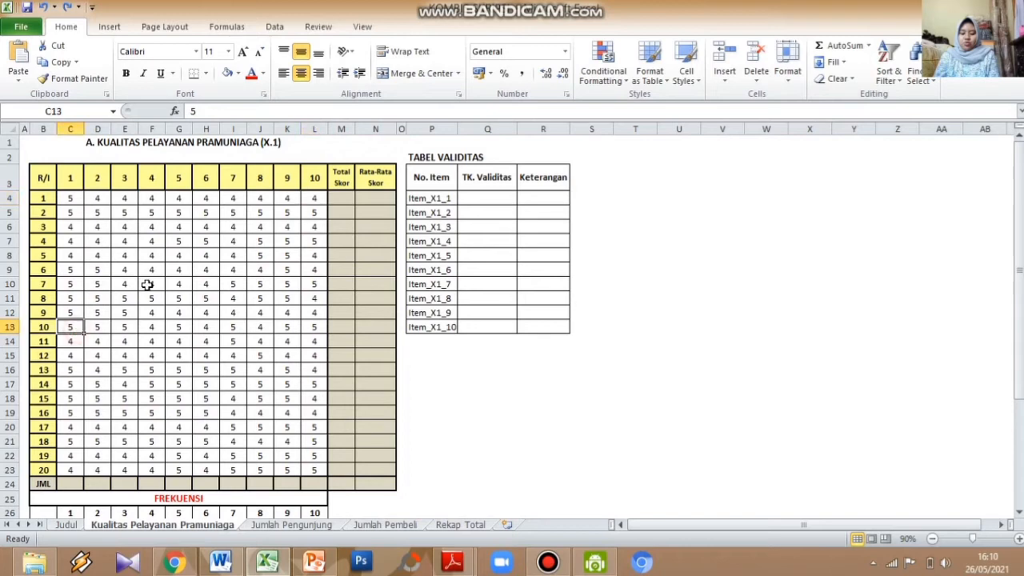
key(Right)
key(Right)
key(Right)
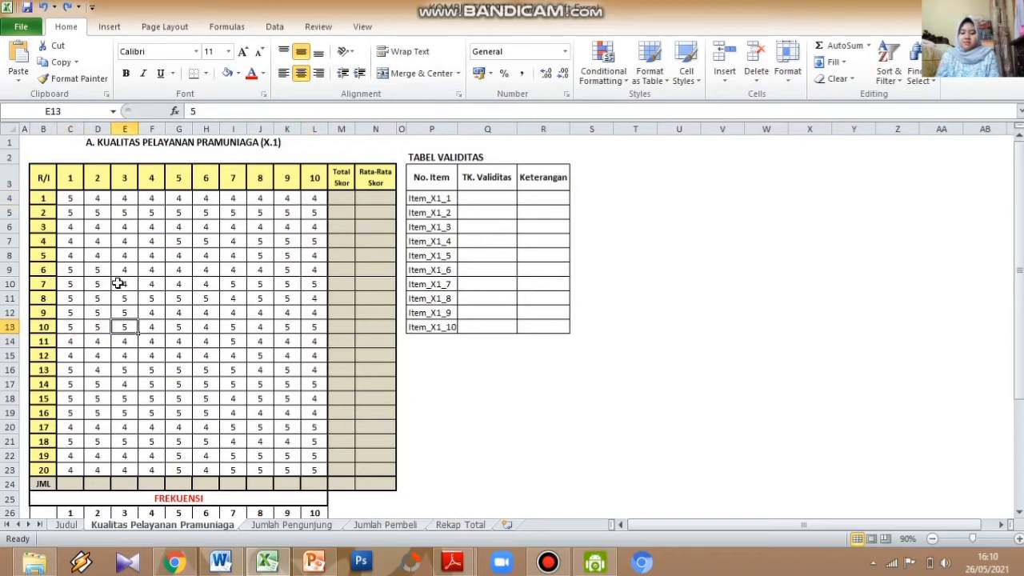
key(Right)
key(Right)
key(Right)
key(Right)
key(Right)
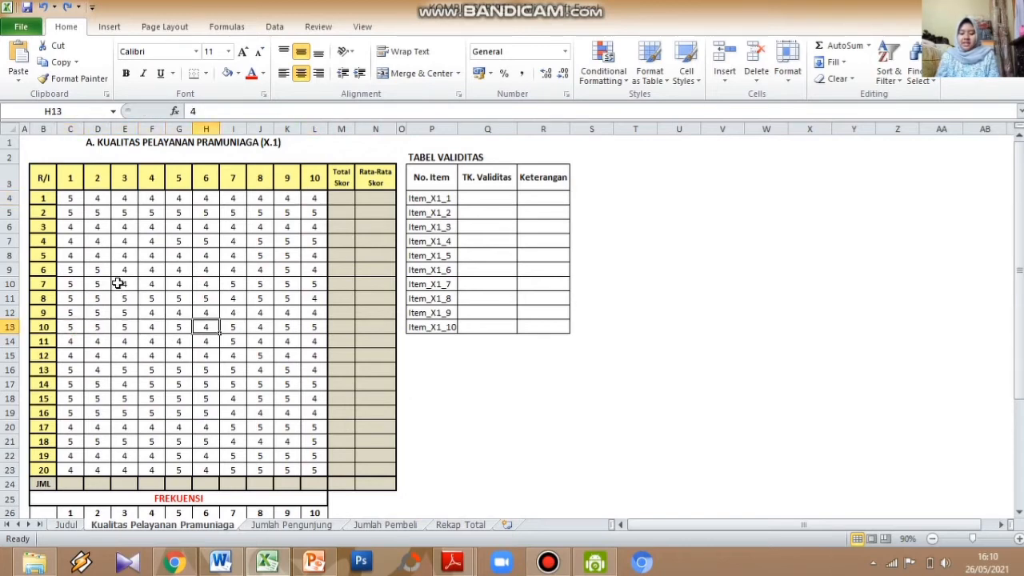
key(Right)
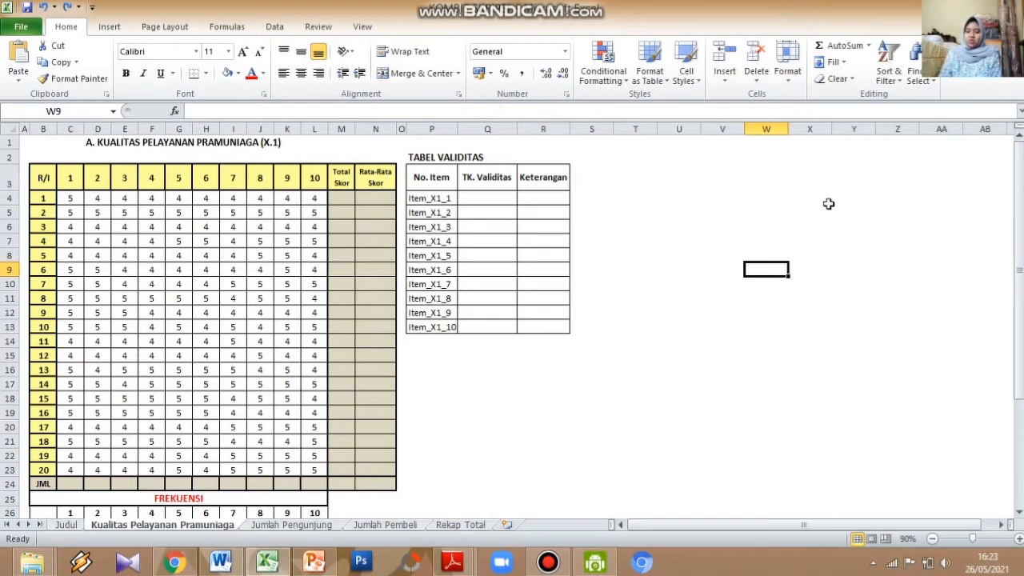
- Sum the scores in C4:M24 with AutoSum to fill the Total Skor column and the JML row
click(341, 179)
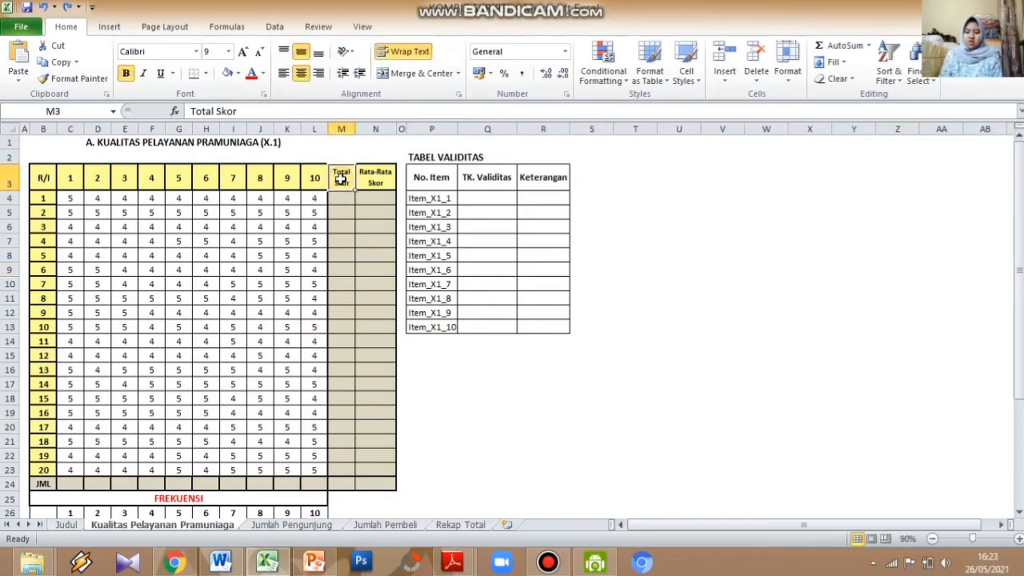
click(379, 176)
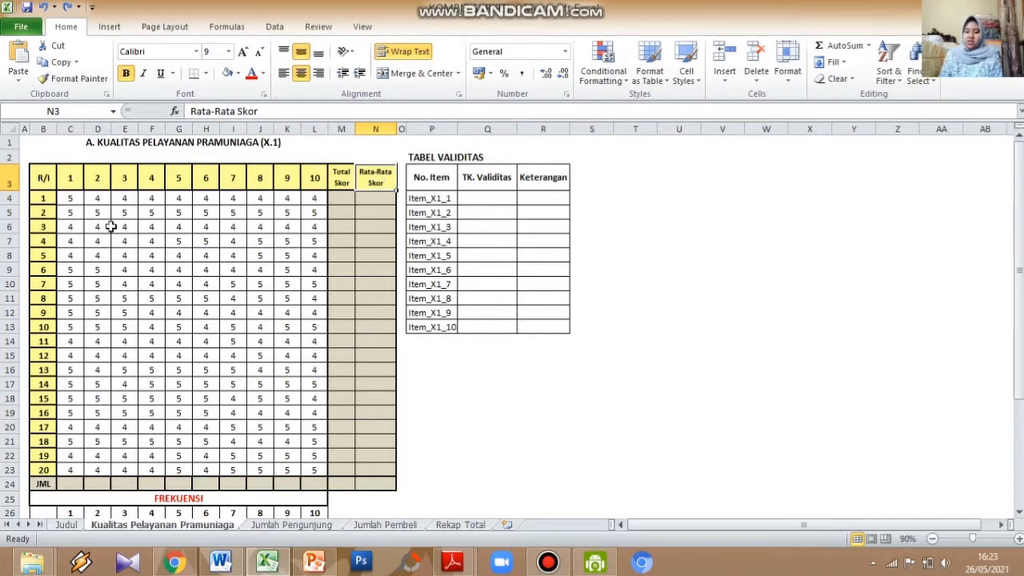
drag(71, 200, 330, 484)
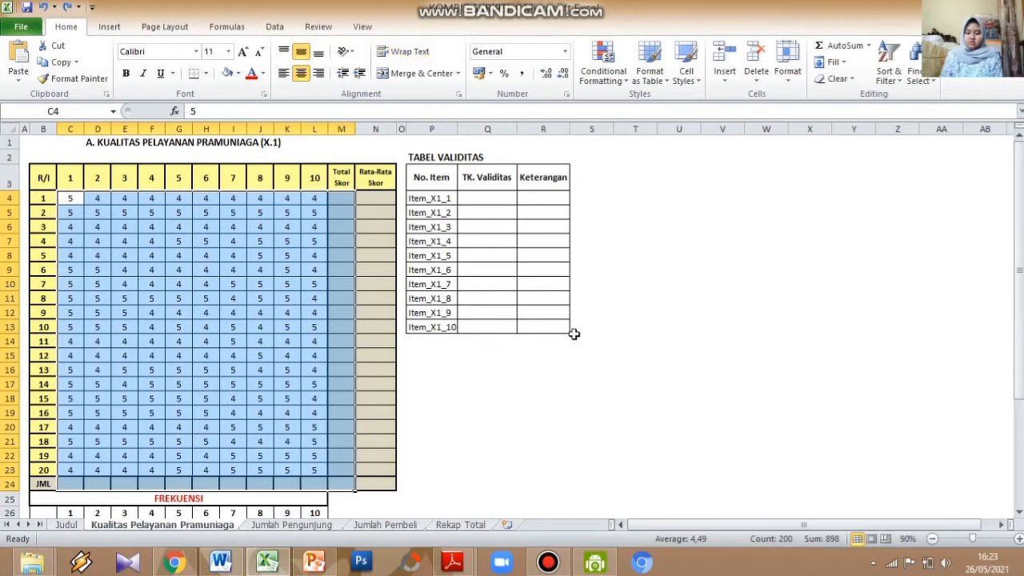
click(842, 48)
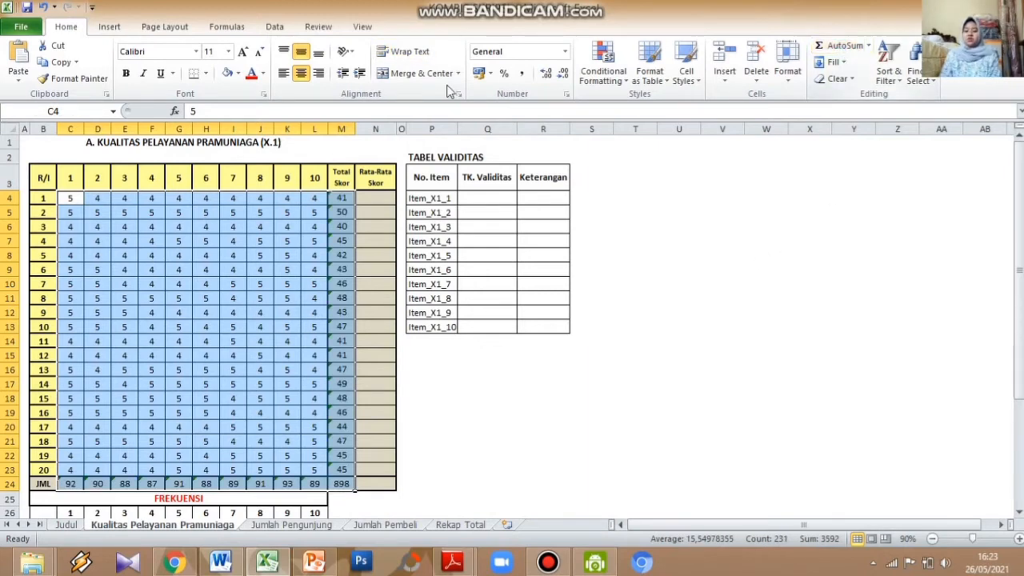
- Calculate the average score in N4 with =M4/10 and fill it down the Rata-Rata Skor column through the JML row
click(382, 199)
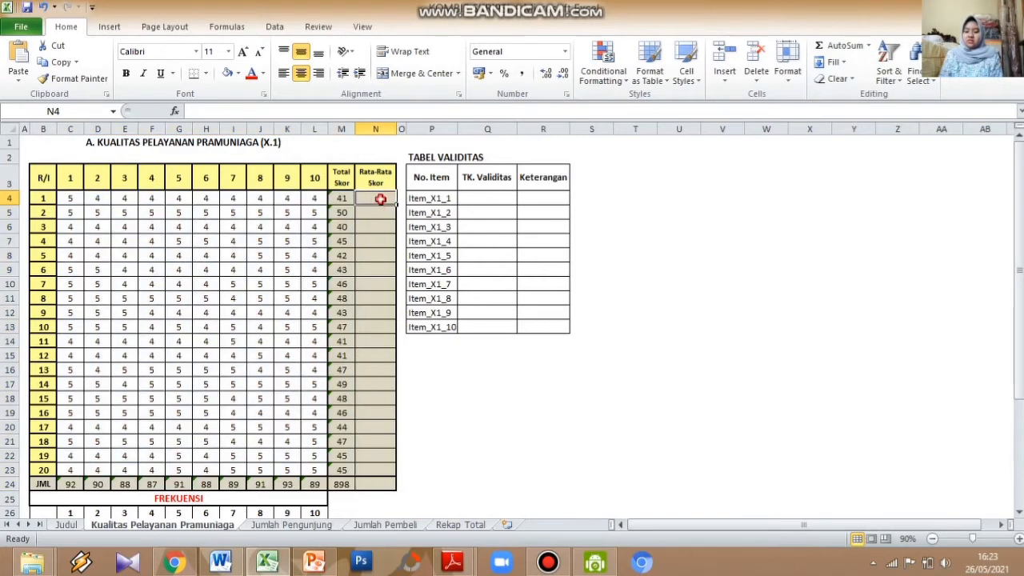
text(=)
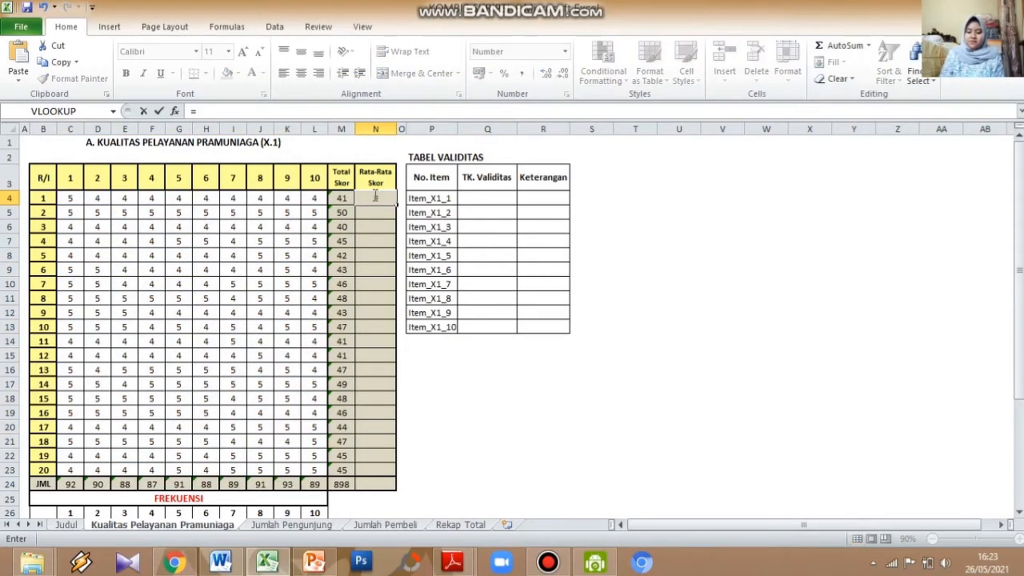
click(344, 200)
text(/)
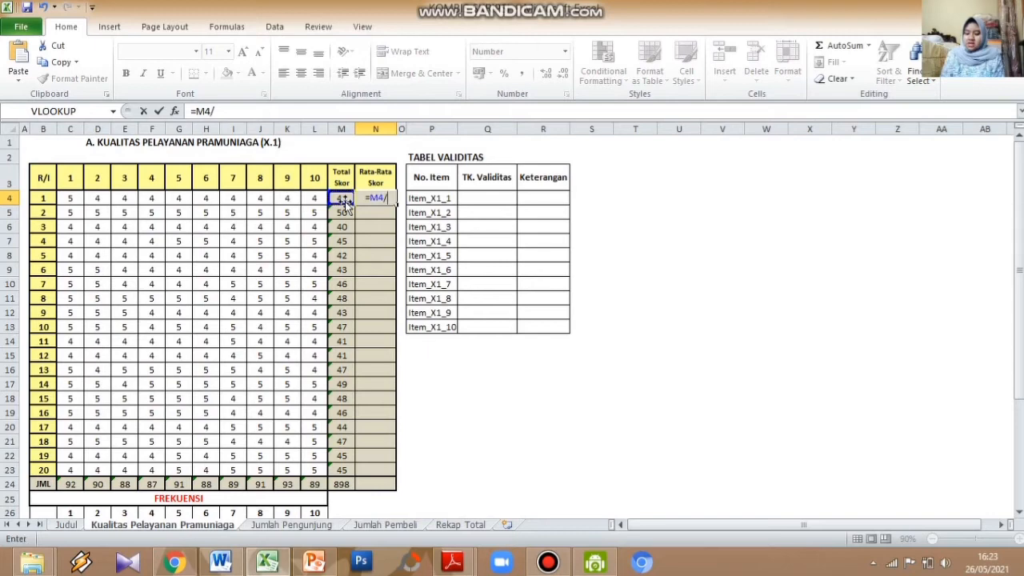
text(10)
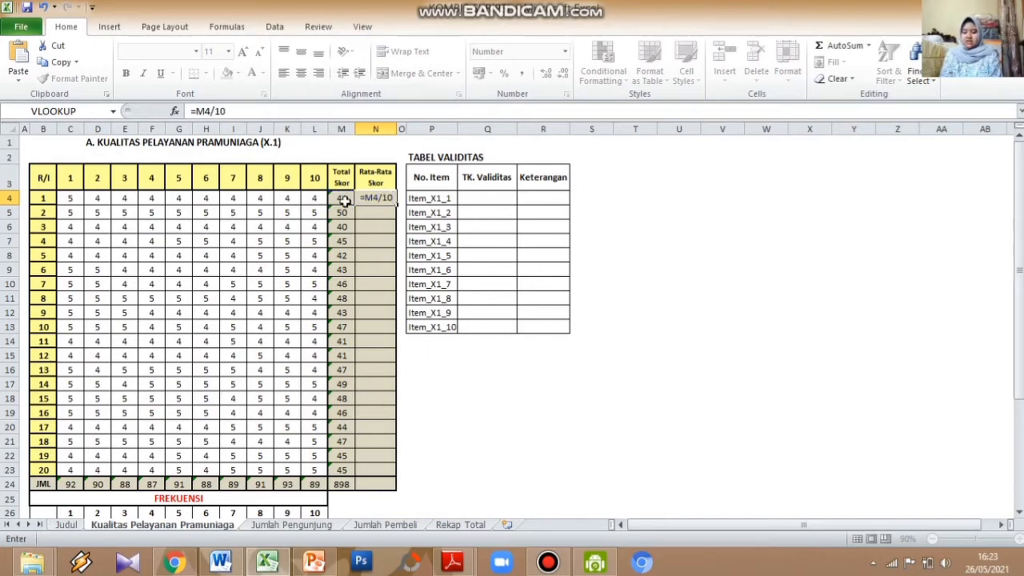
key(ctrl+Return)
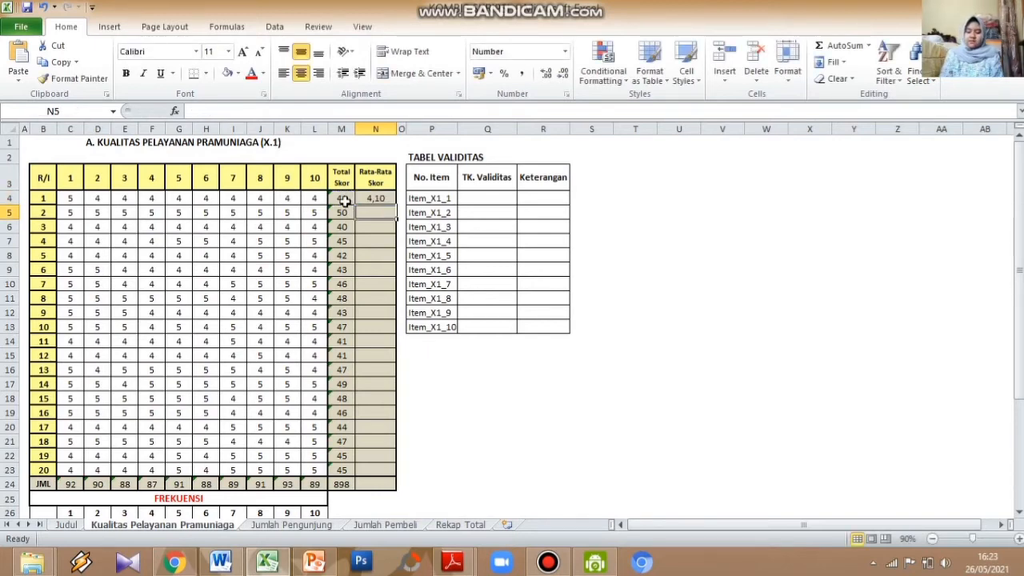
drag(395, 206, 394, 485)
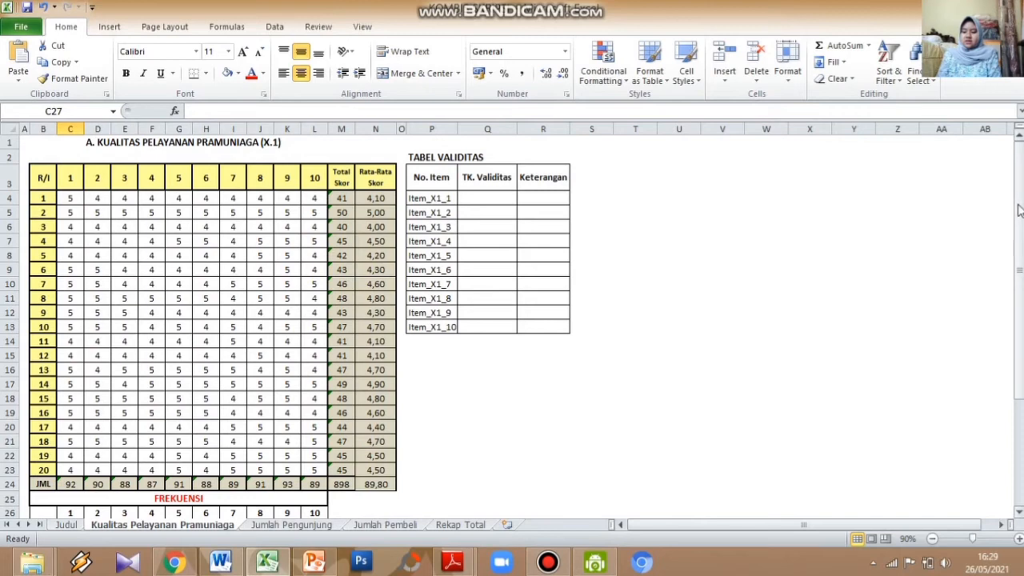
- Begin a COUNTIF formula in C27 of the FREKUENSI table with the row-locked range C$4:C$23
drag(1019, 210, 1021, 312)
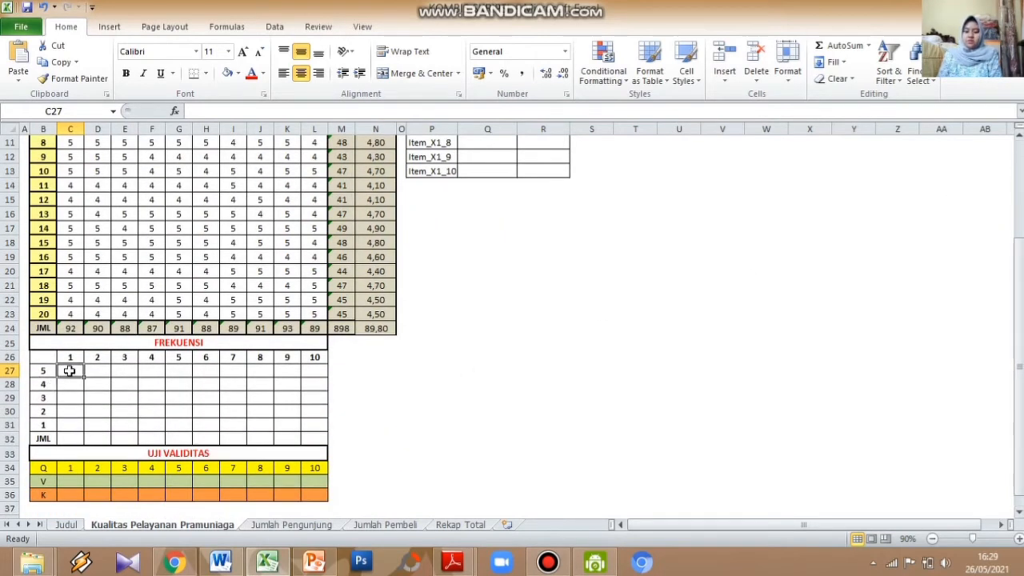
text(=)
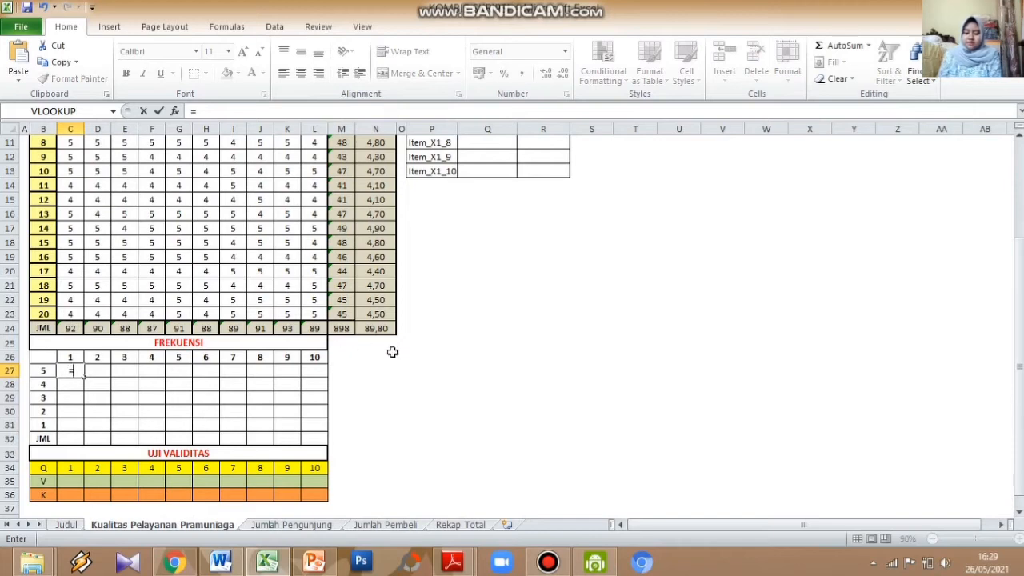
text(c)
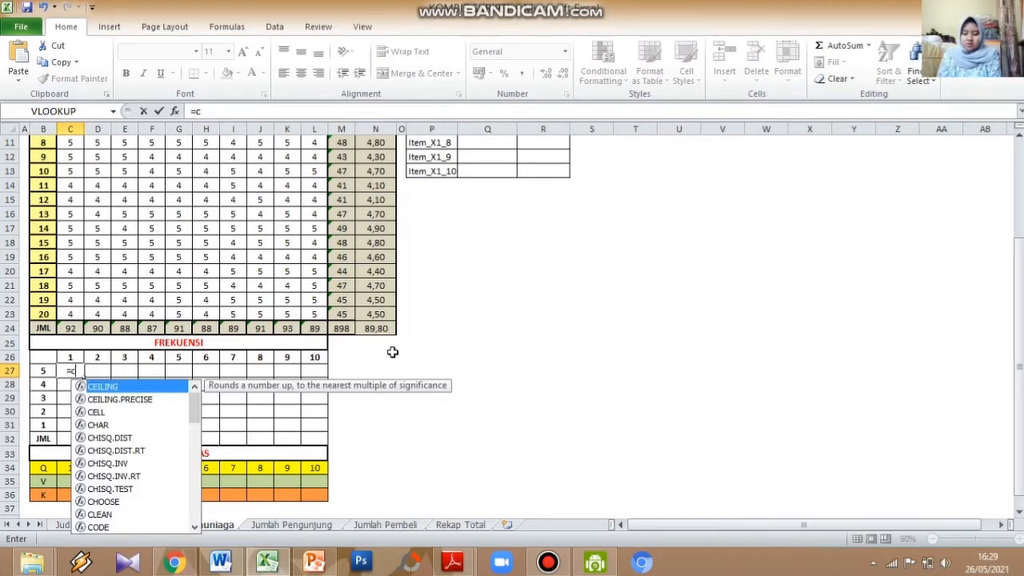
text(ountif)
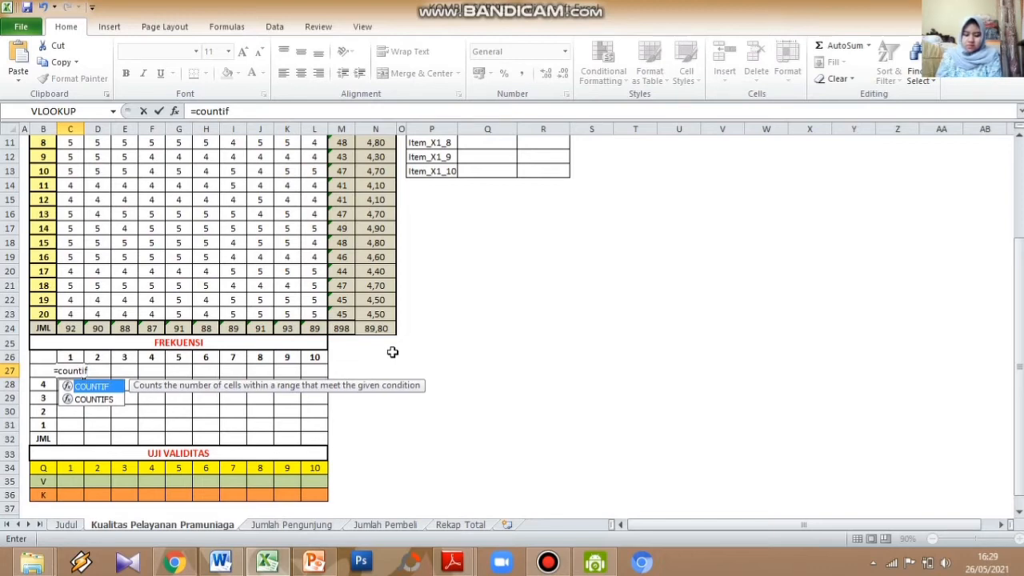
text(()
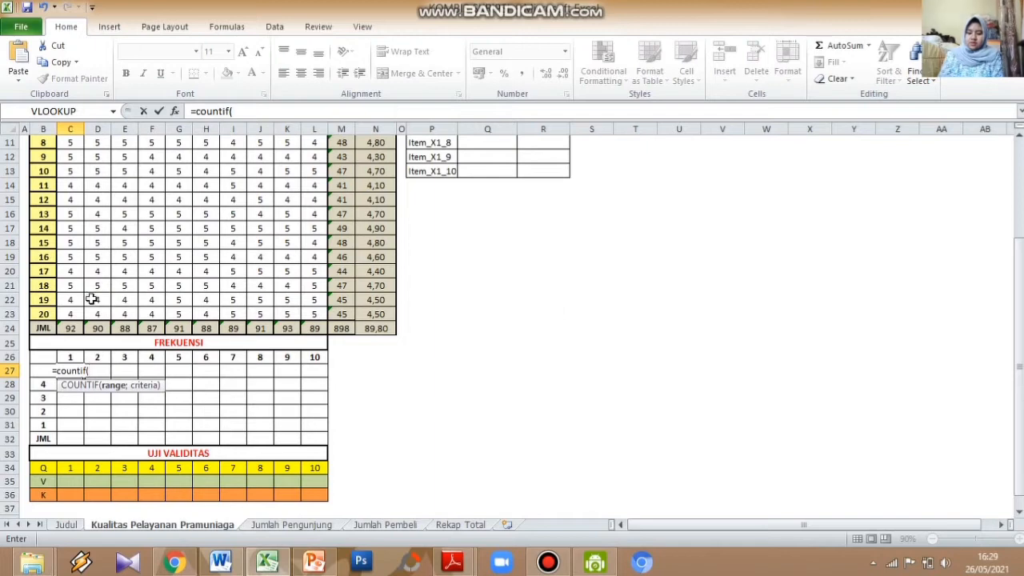
drag(73, 315, 71, 166)
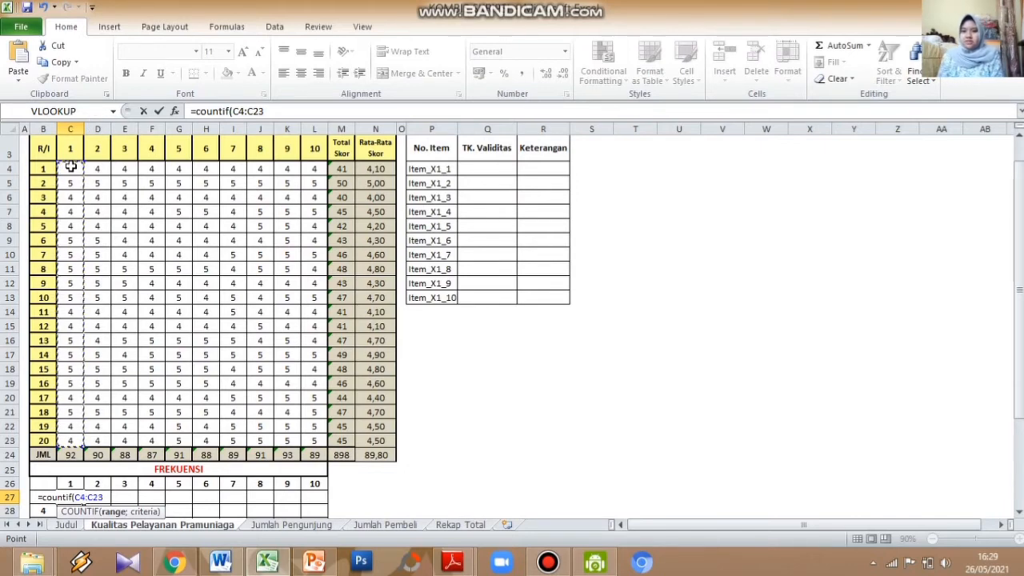
key(F4)
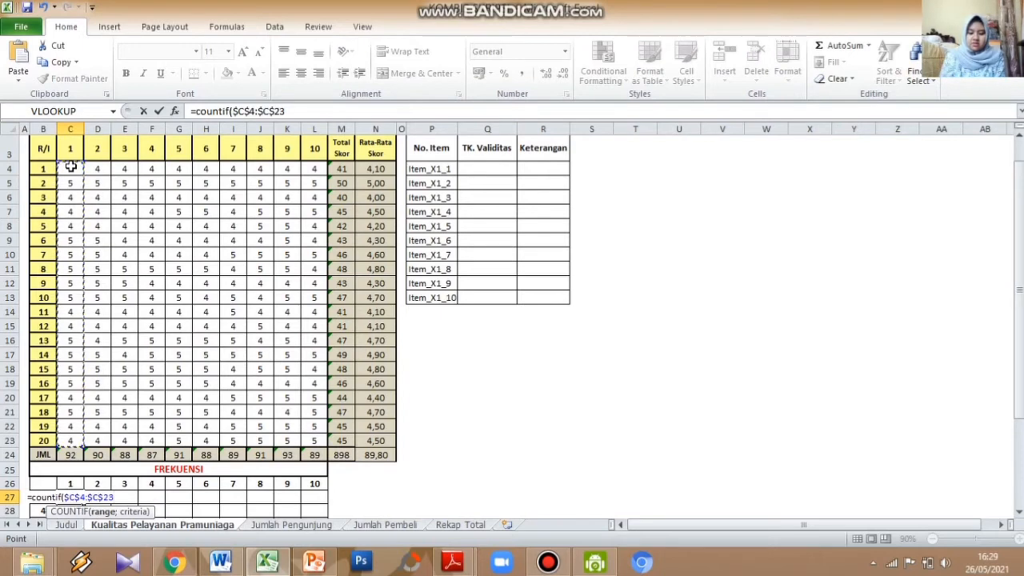
click(257, 111)
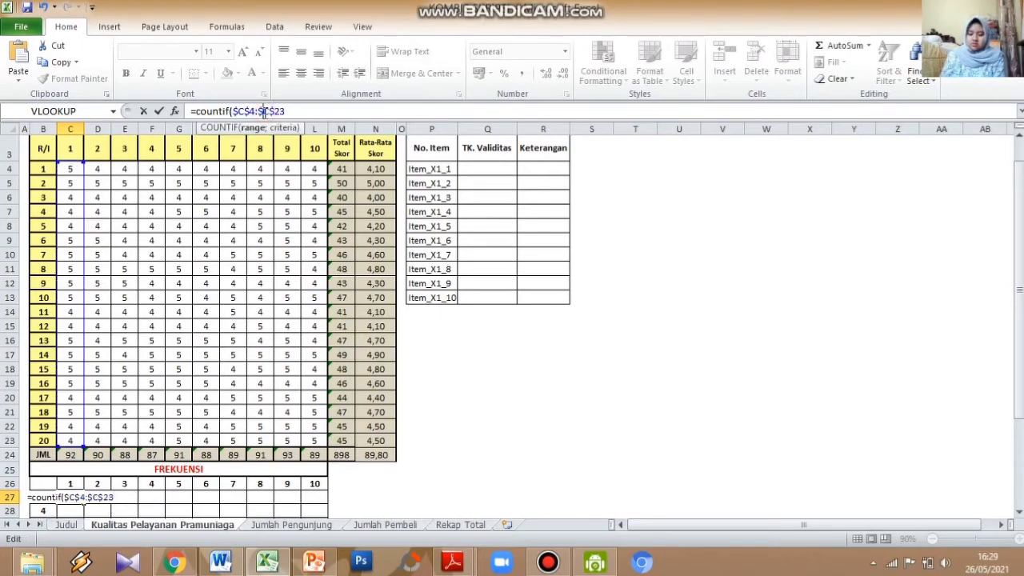
key(Delete)
click(234, 111)
key(Delete)
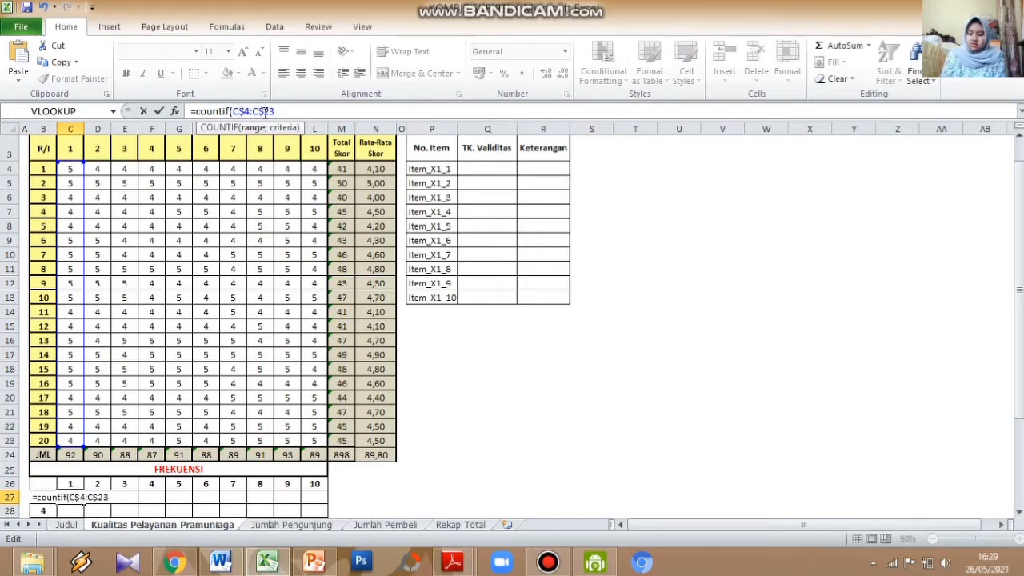
- Complete the COUNTIF formula in C27 with the column-locked criterion $B27, giving =COUNTIF(C$4:C$23;$B27)
text(;)
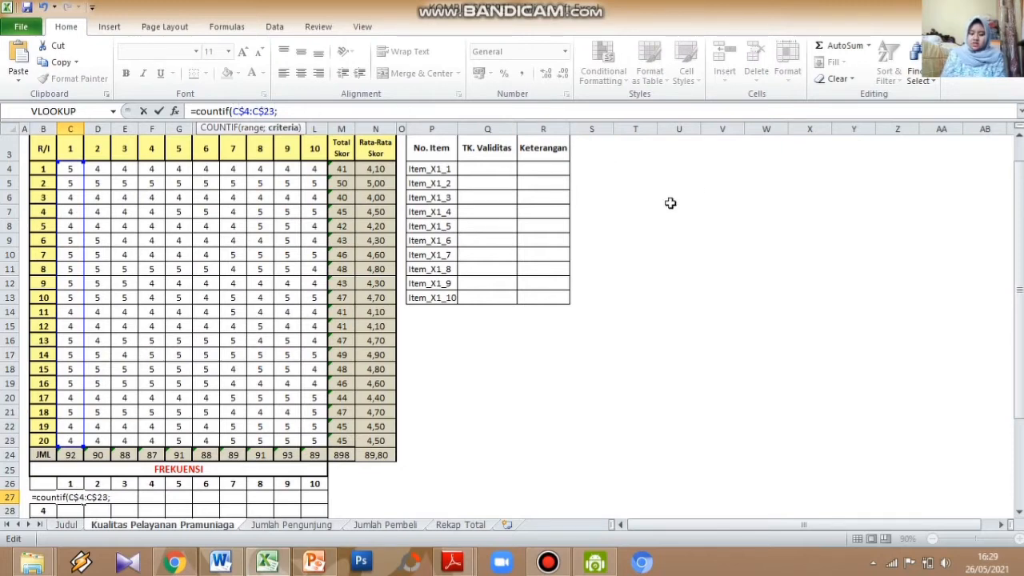
drag(1019, 224, 1019, 298)
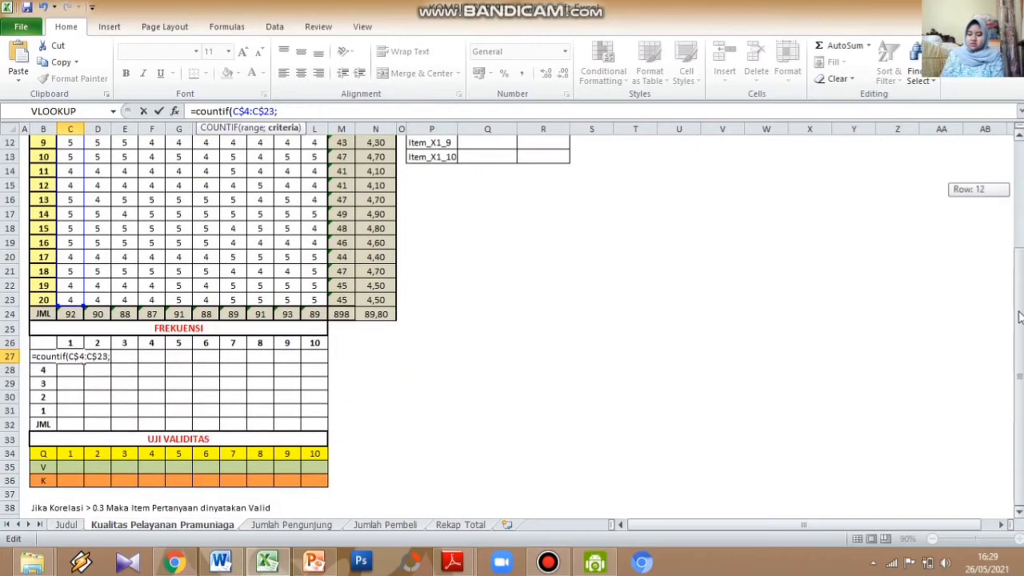
click(41, 342)
key(Down)
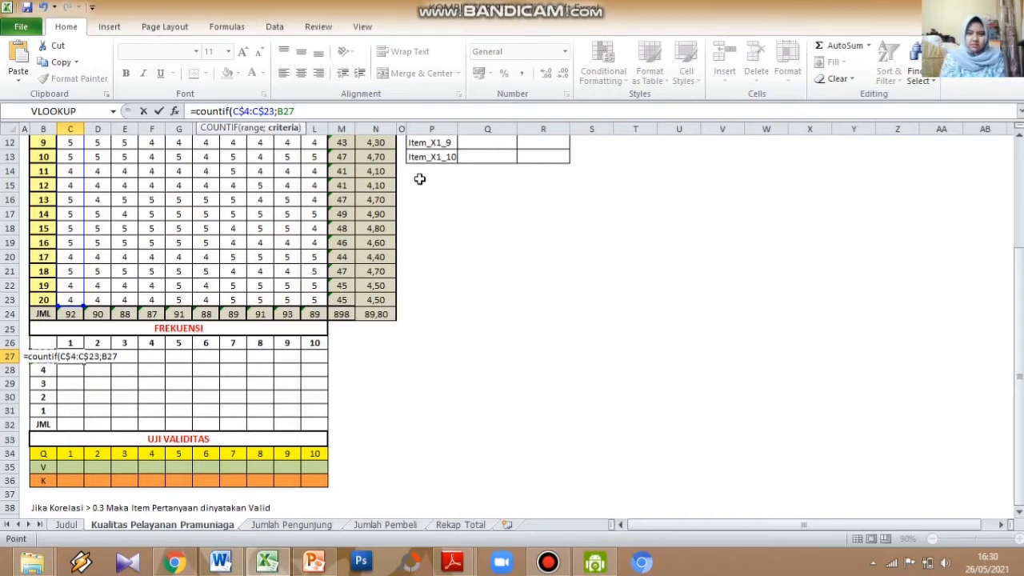
key(F4)
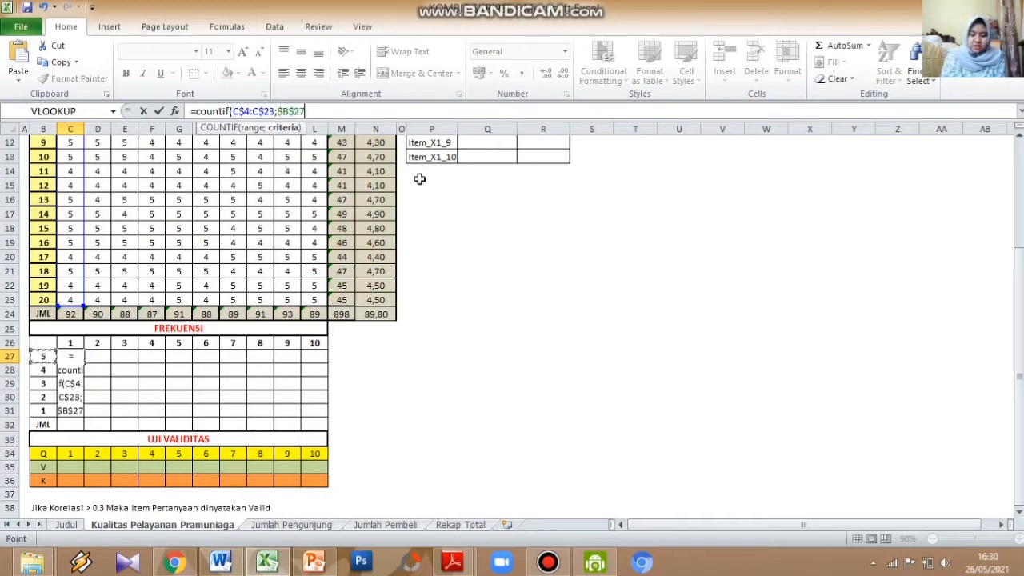
key(Left)
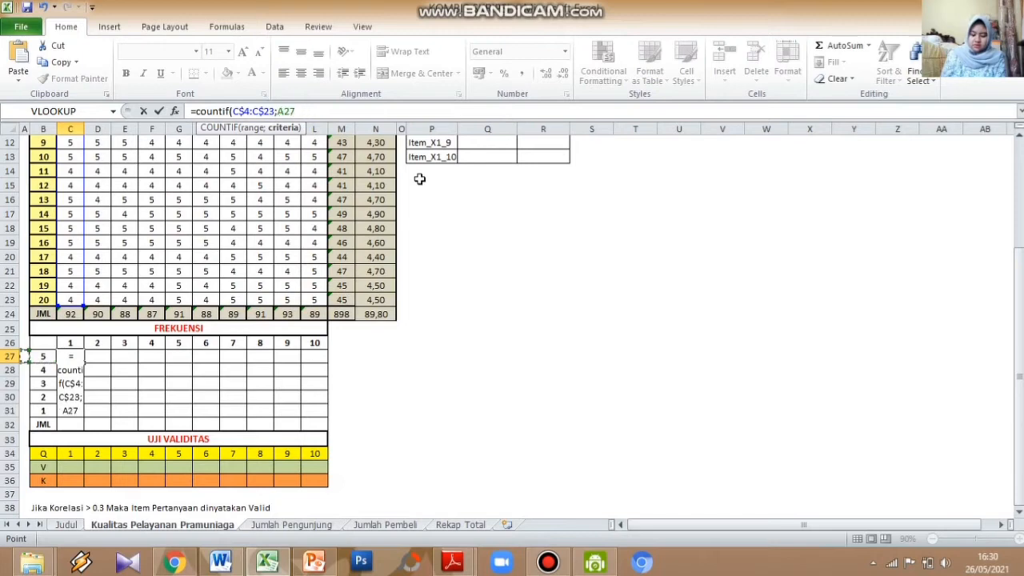
key(Right)
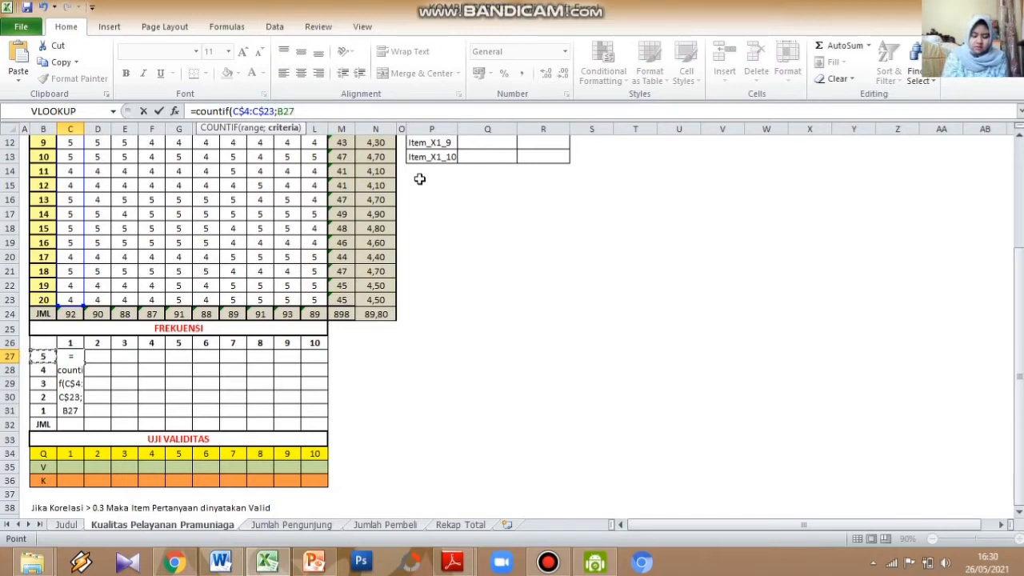
key(F4)
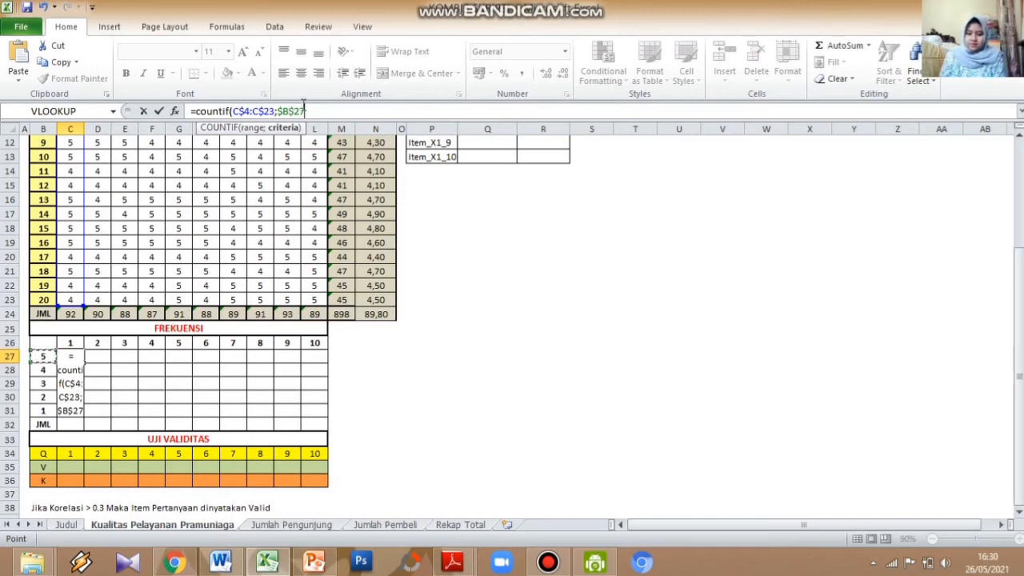
click(293, 111)
key(BackSpace)
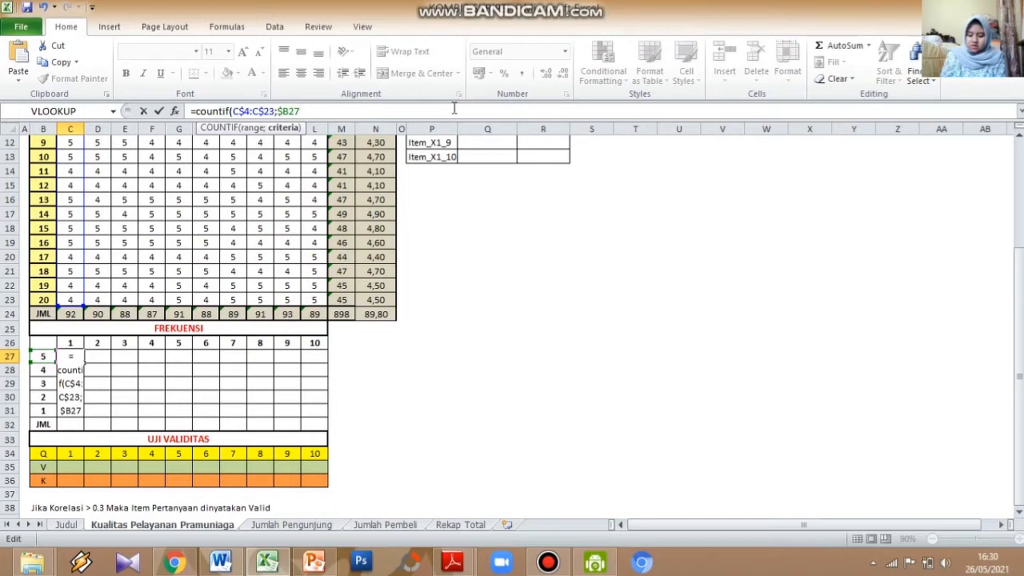
text())
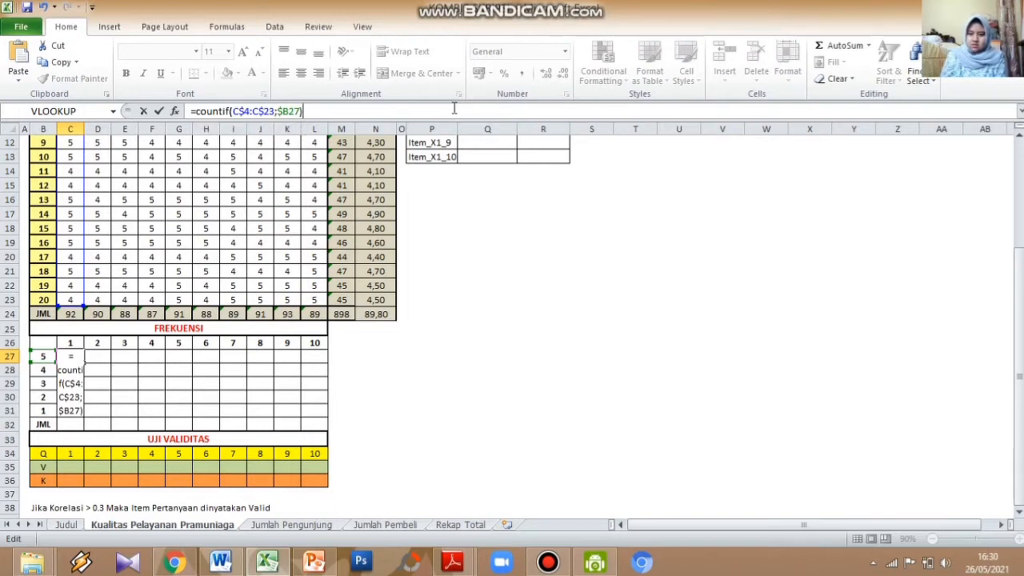
key(Return)
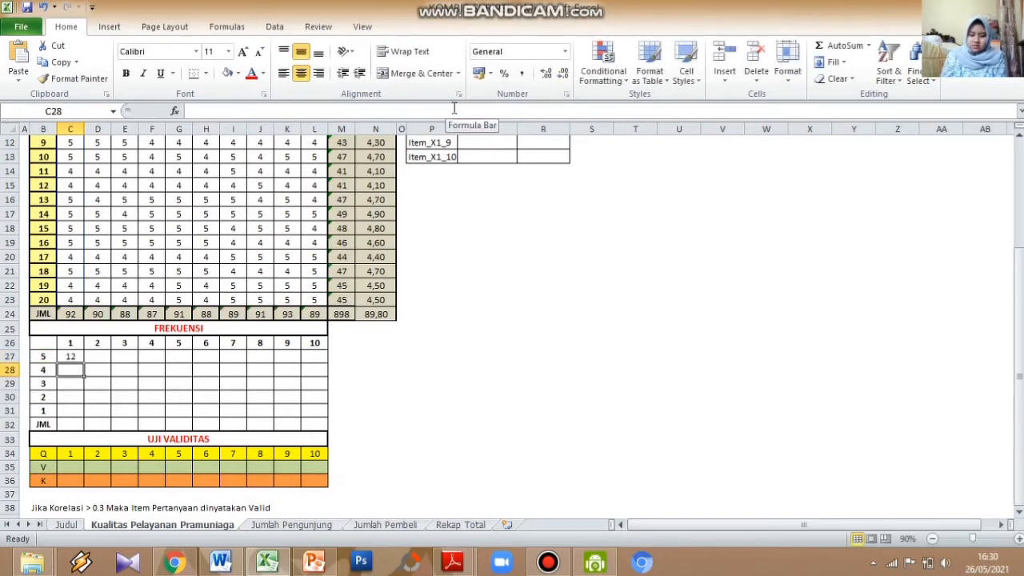
- Fill the COUNTIF formula from C27 through L31 and total each item's frequencies in the JML row with AutoSum
click(78, 355)
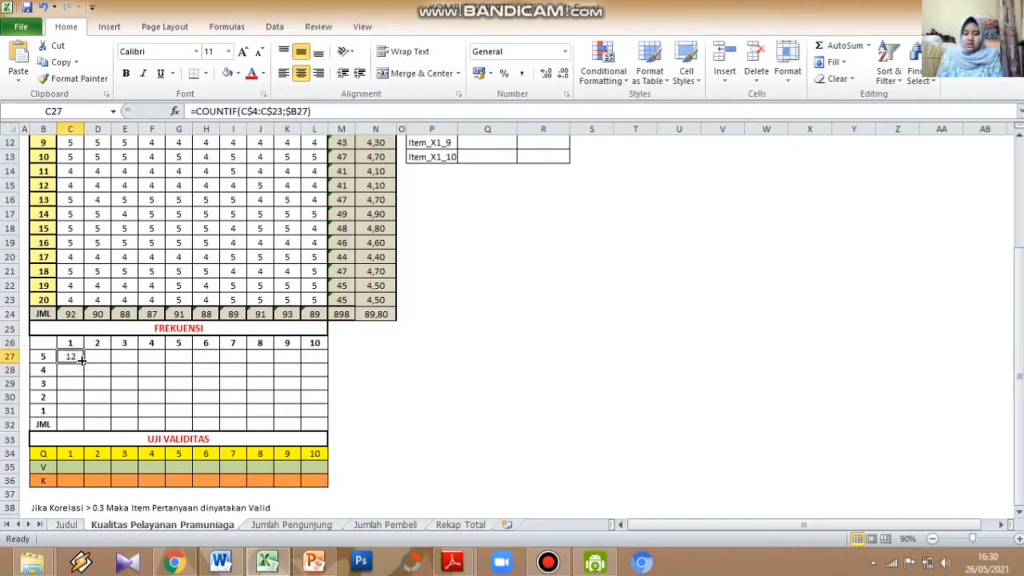
drag(84, 362, 323, 411)
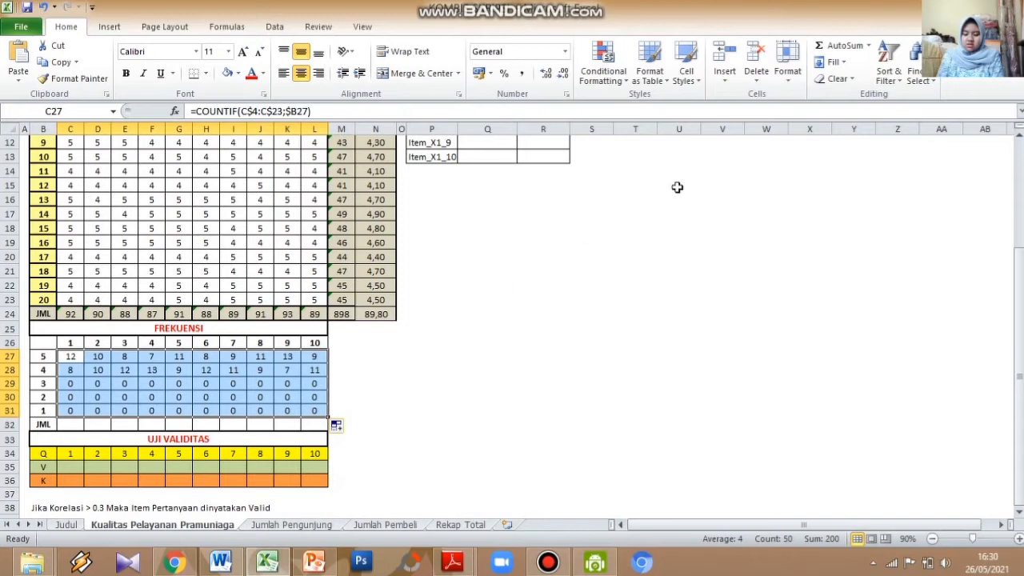
click(840, 50)
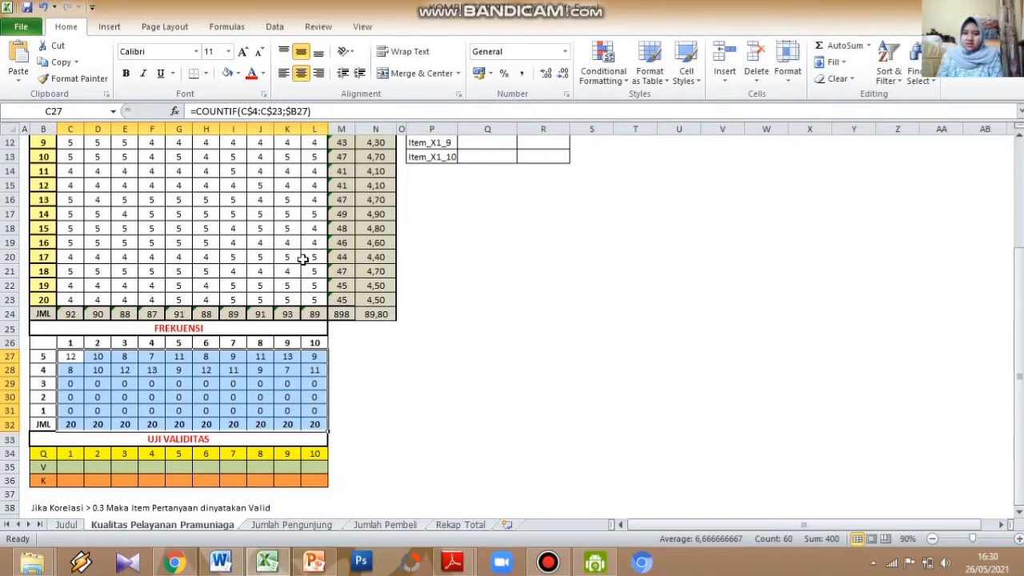
click(72, 424)
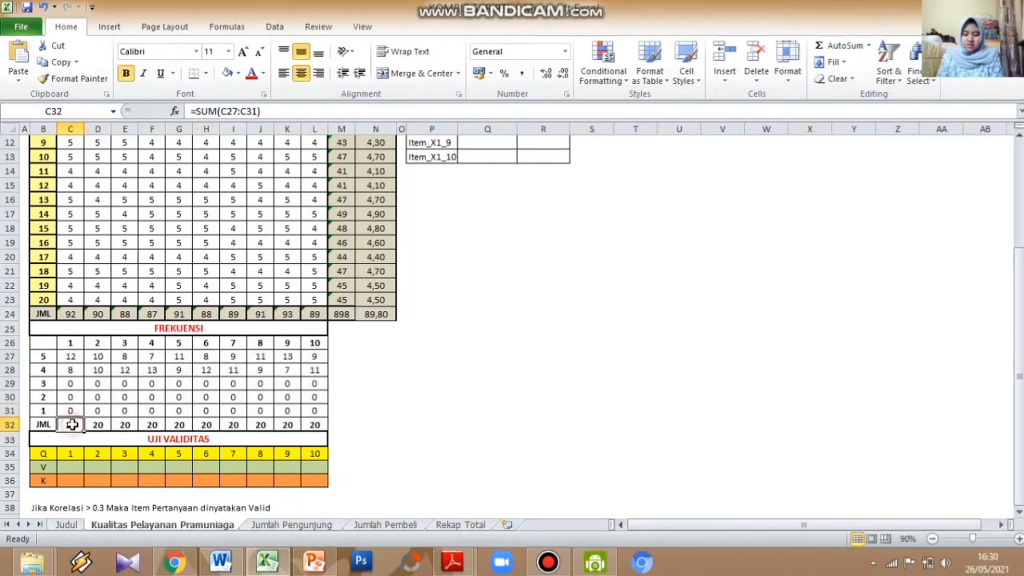
- Begin a PEARSON formula in C35 of the UJI VALIDITAS table with item 1's scores C4:C23 as the first array
click(46, 298)
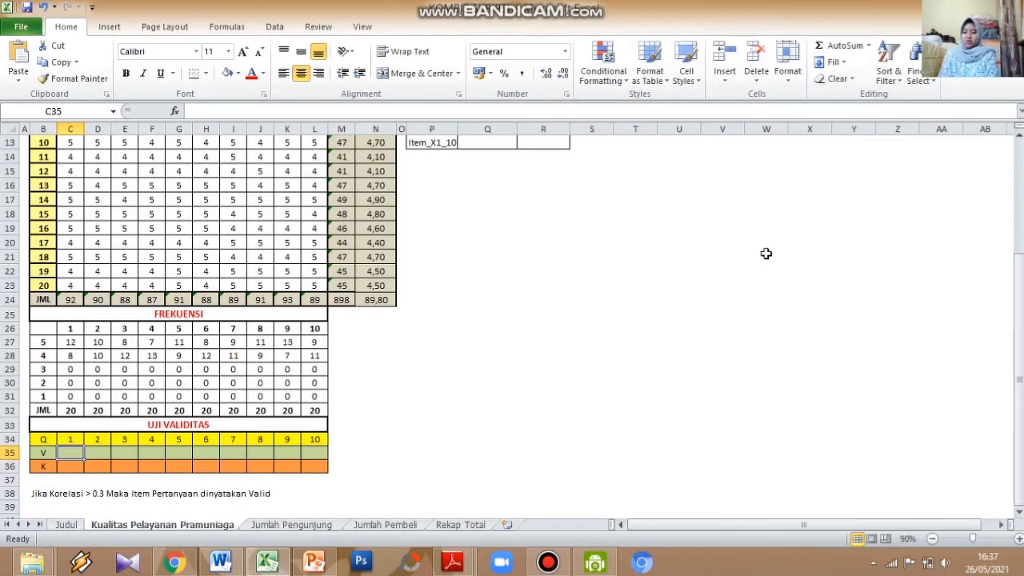
text(=)
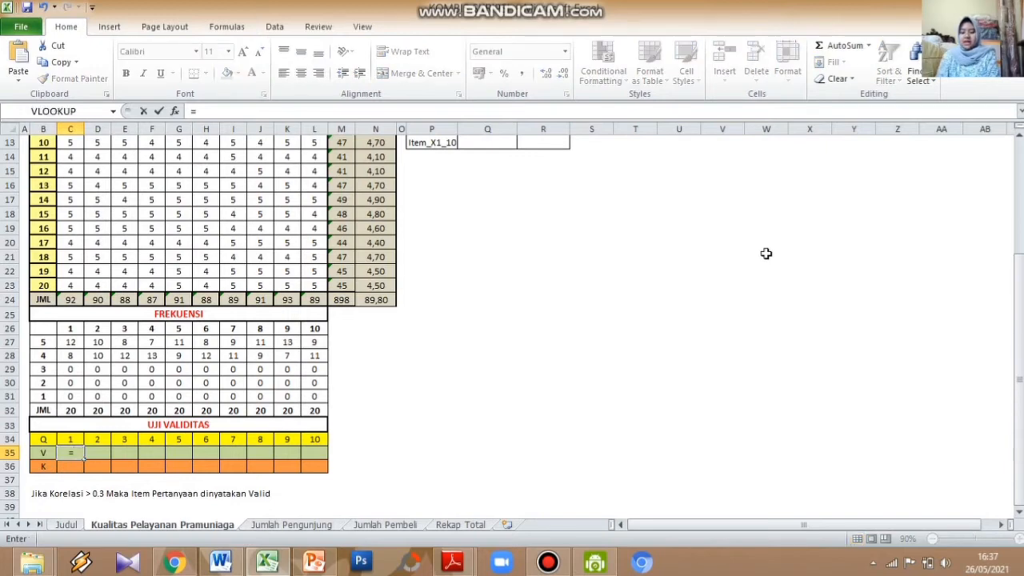
text(per)
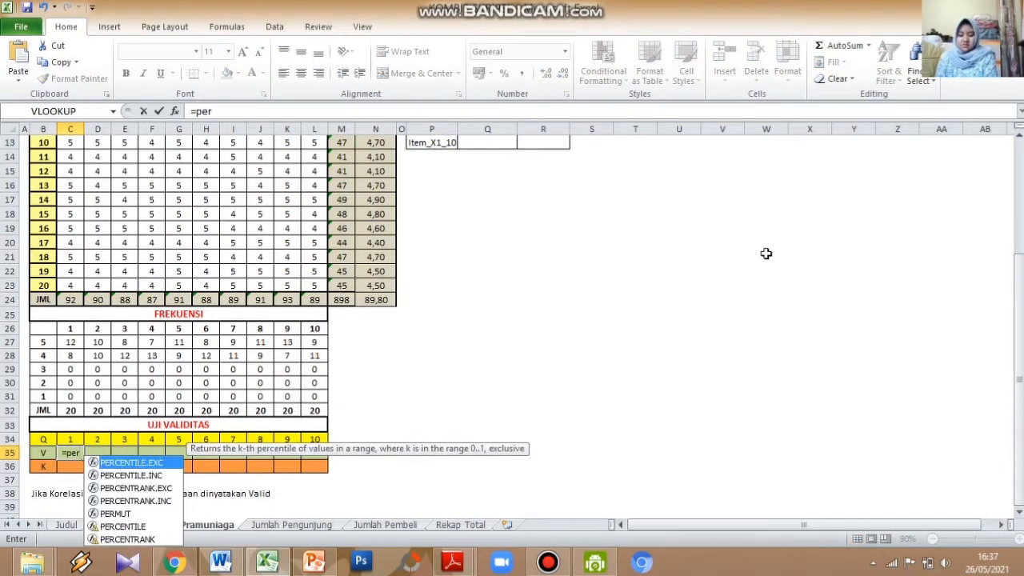
text(so)
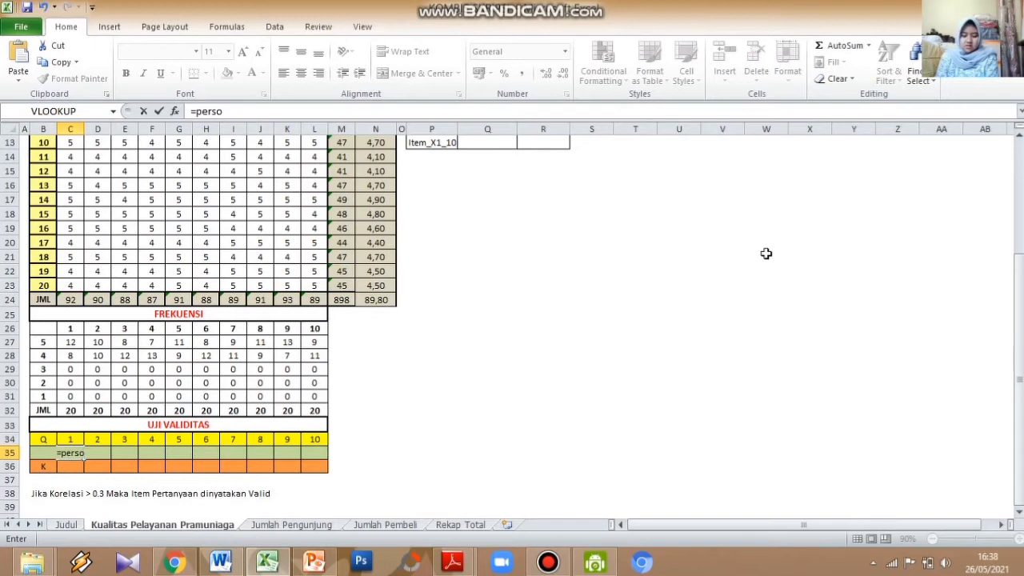
key(BackSpace)
key(BackSpace)
key(BackSpace)
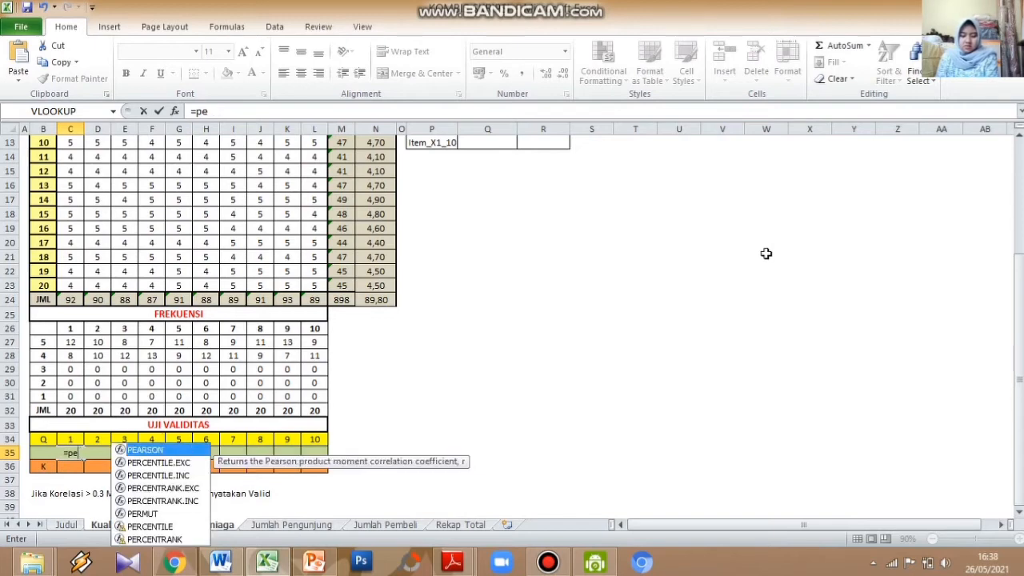
text(arson)
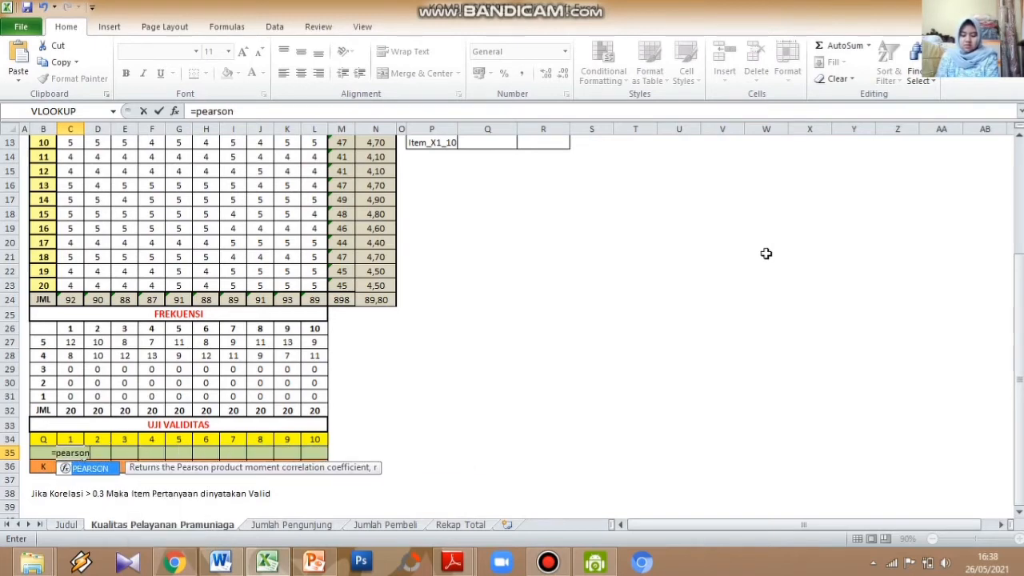
text(()
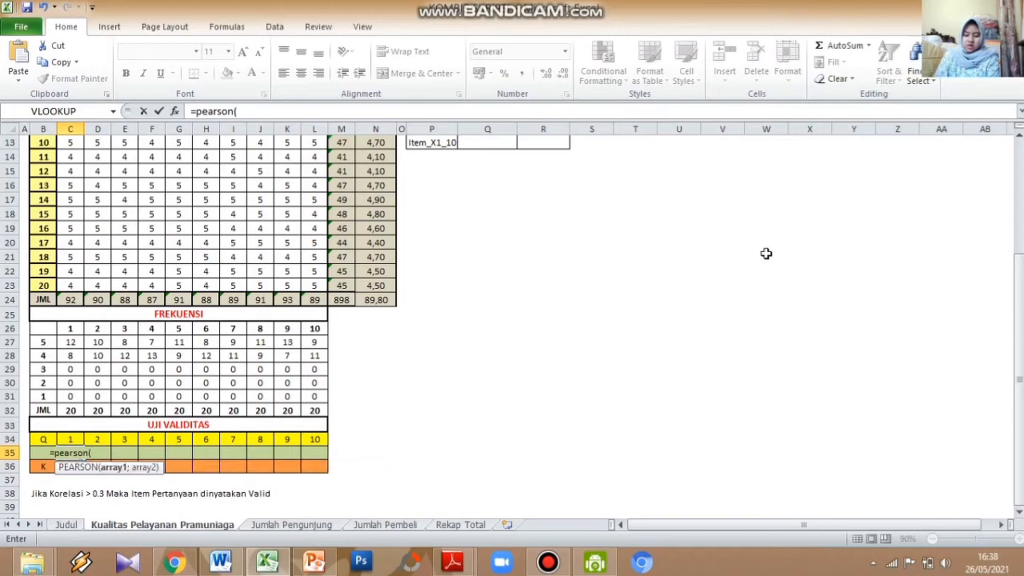
click(71, 285)
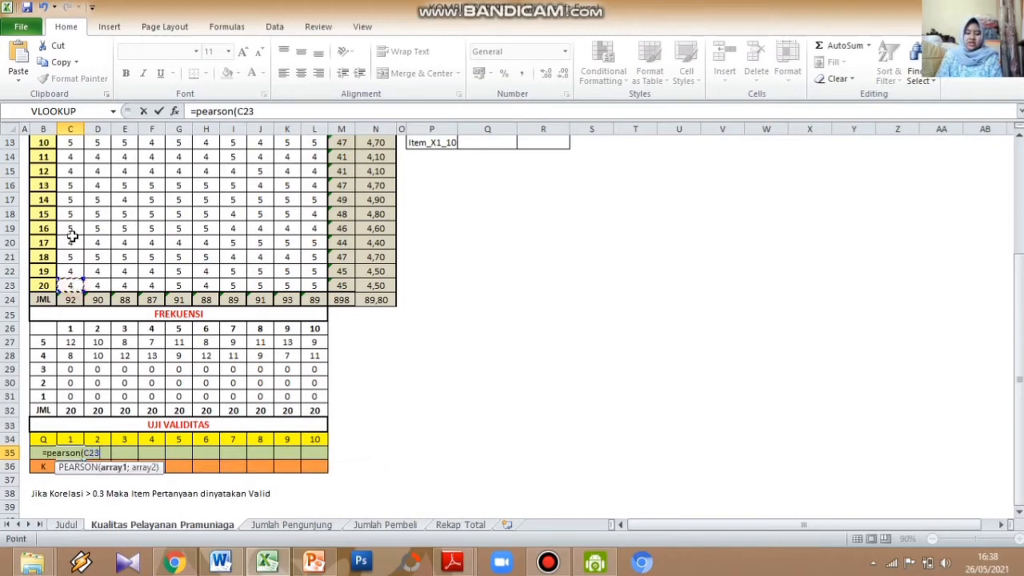
drag(72, 236, 69, 186)
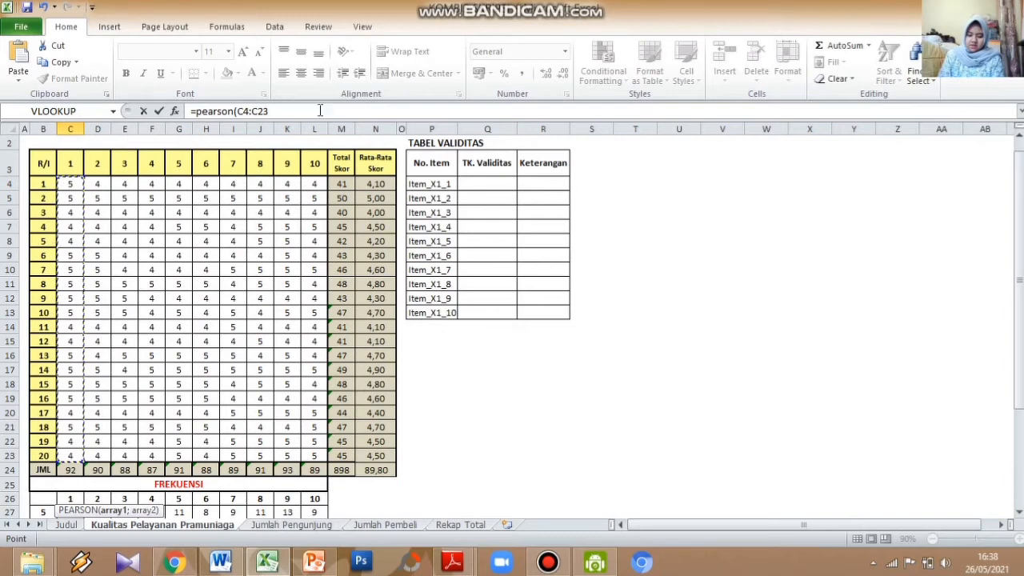
- Complete C35 as =PEARSON(C4:C23;$M$4:$M$23) with the locked Total Skor range and fill it across the V row to L35
click(277, 112)
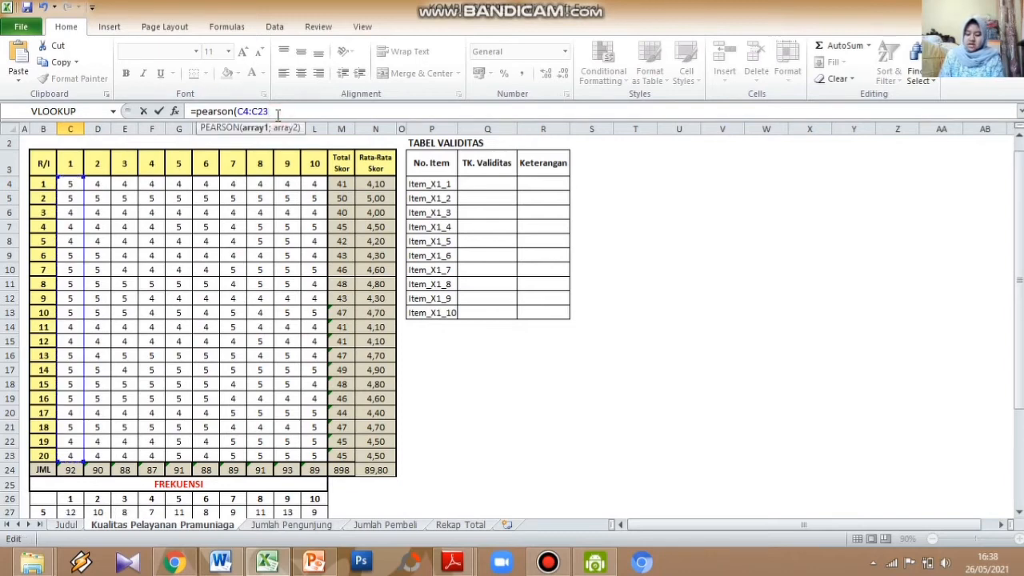
text(;)
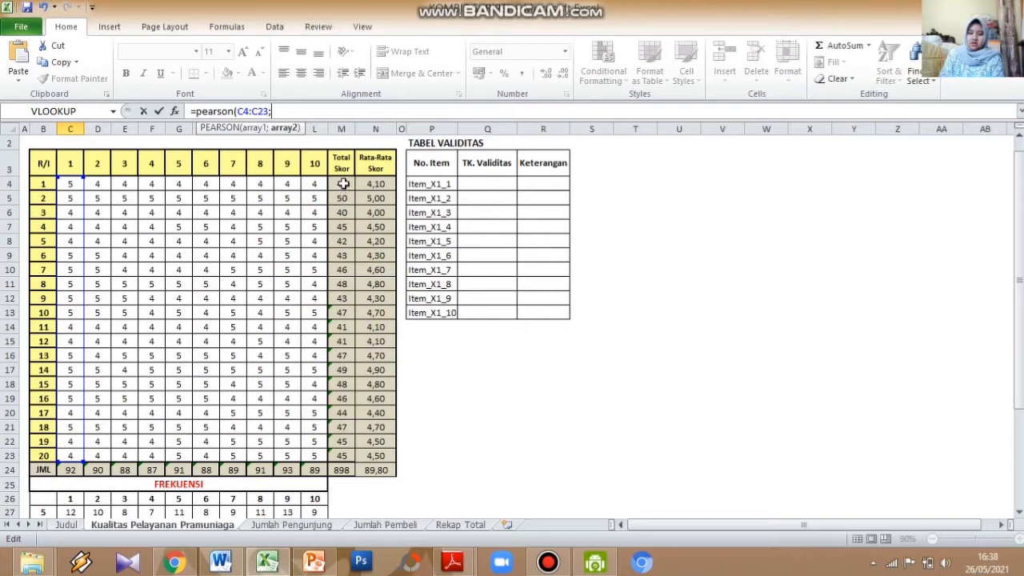
drag(343, 183, 341, 453)
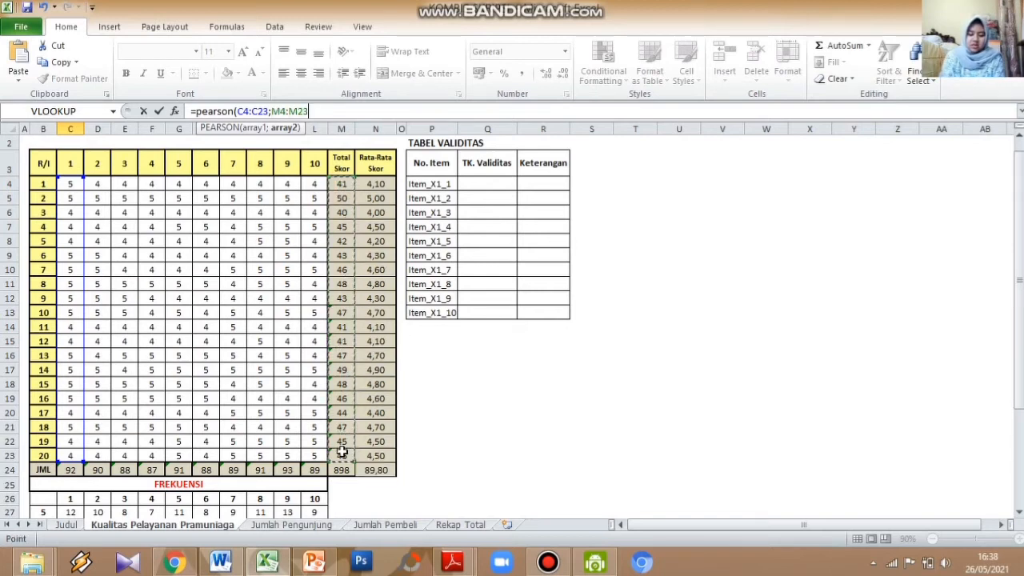
key(F4)
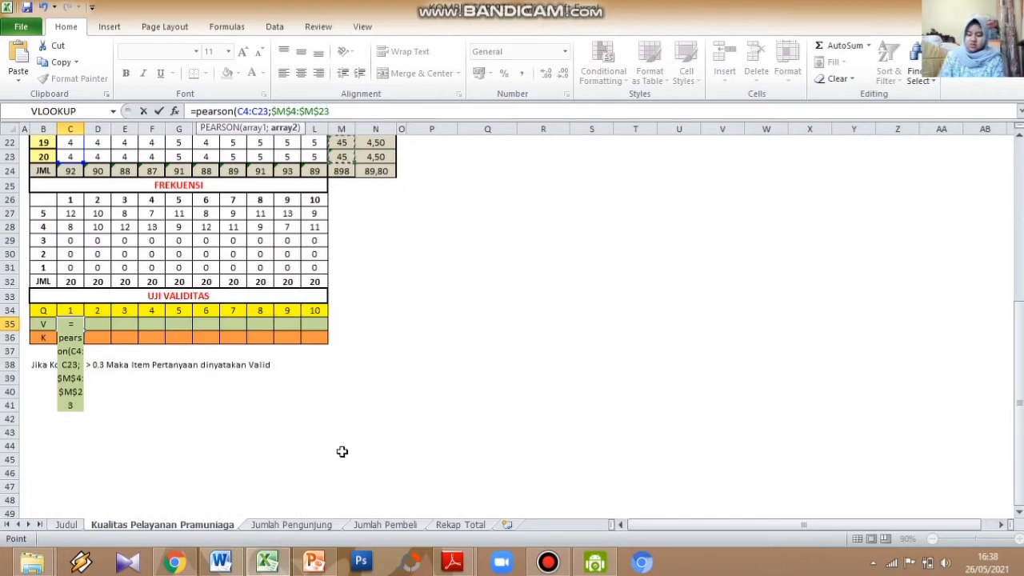
text())
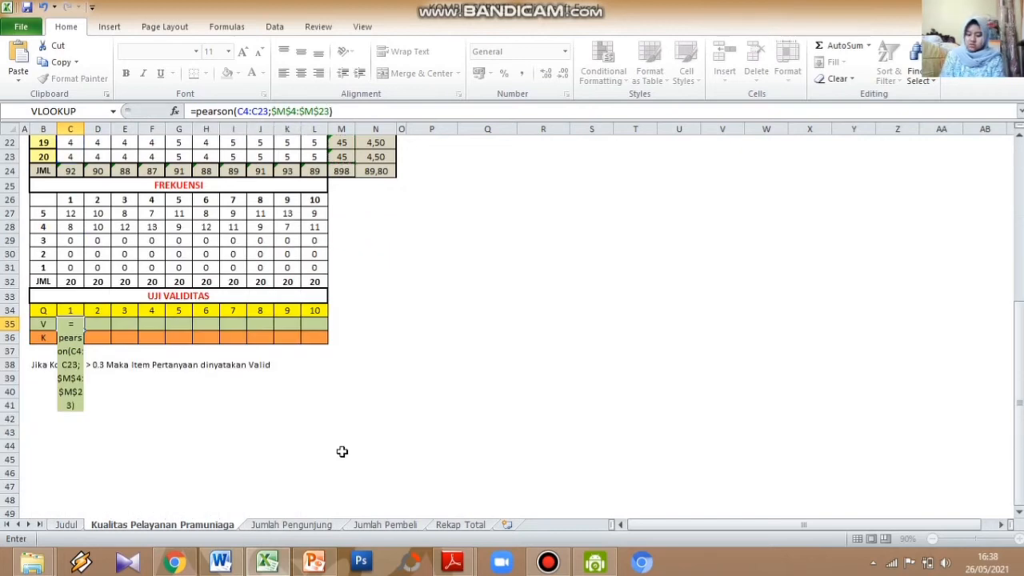
key(Return)
click(72, 324)
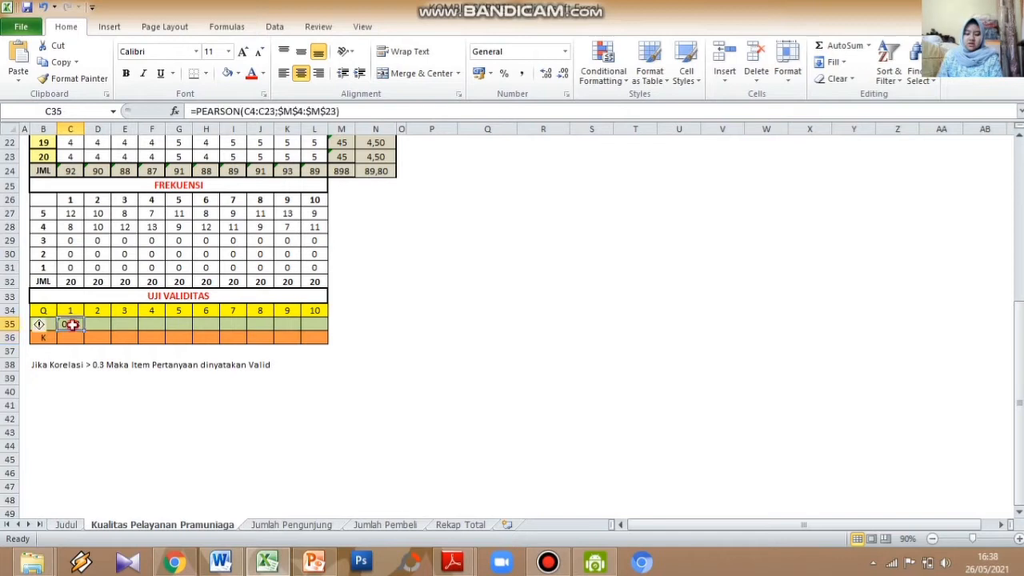
drag(83, 328, 324, 324)
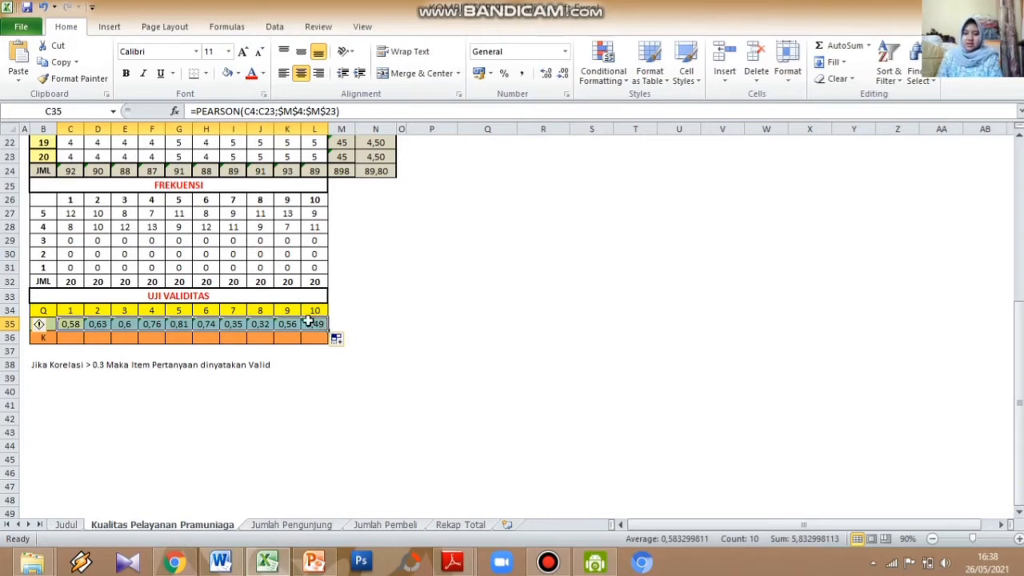
- Enter Valid in C36 of the K row and fill it across to L36
click(74, 338)
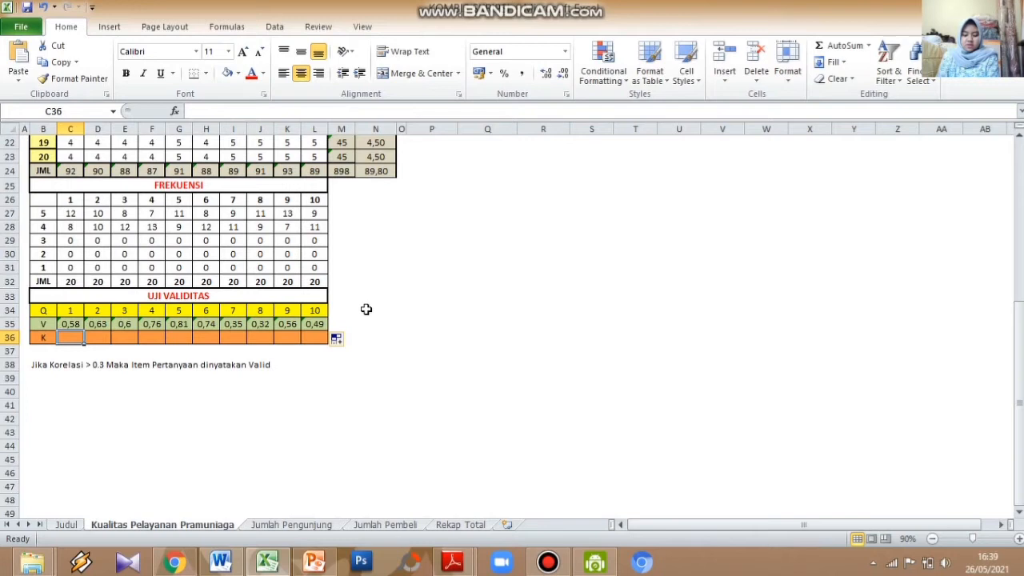
text(Val)
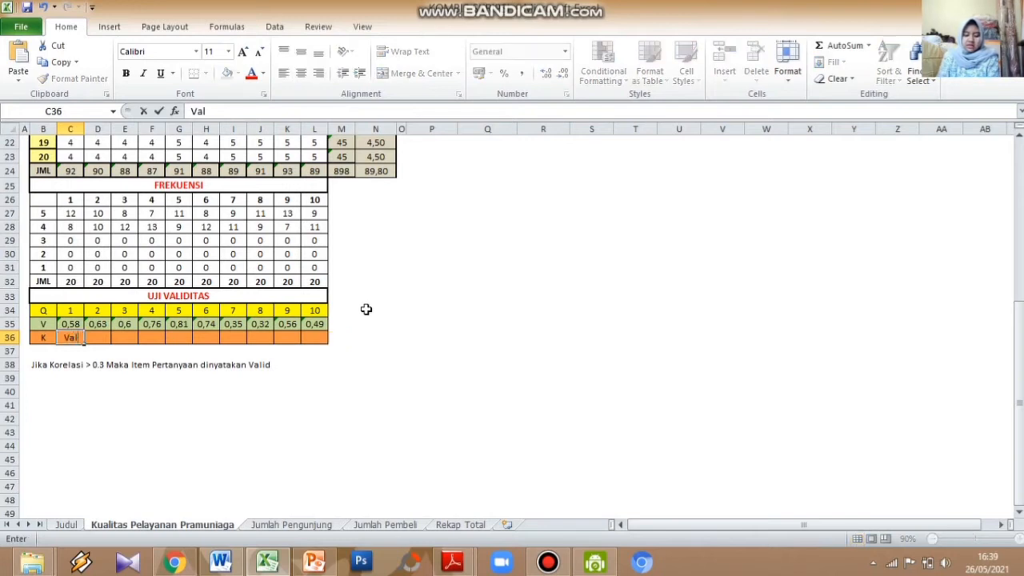
text(id)
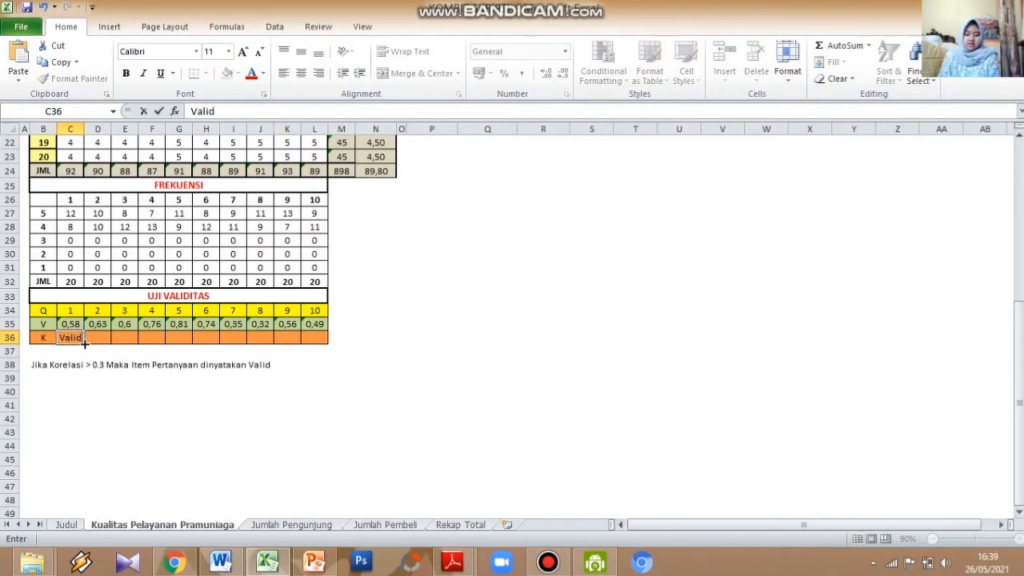
drag(84, 343, 319, 339)
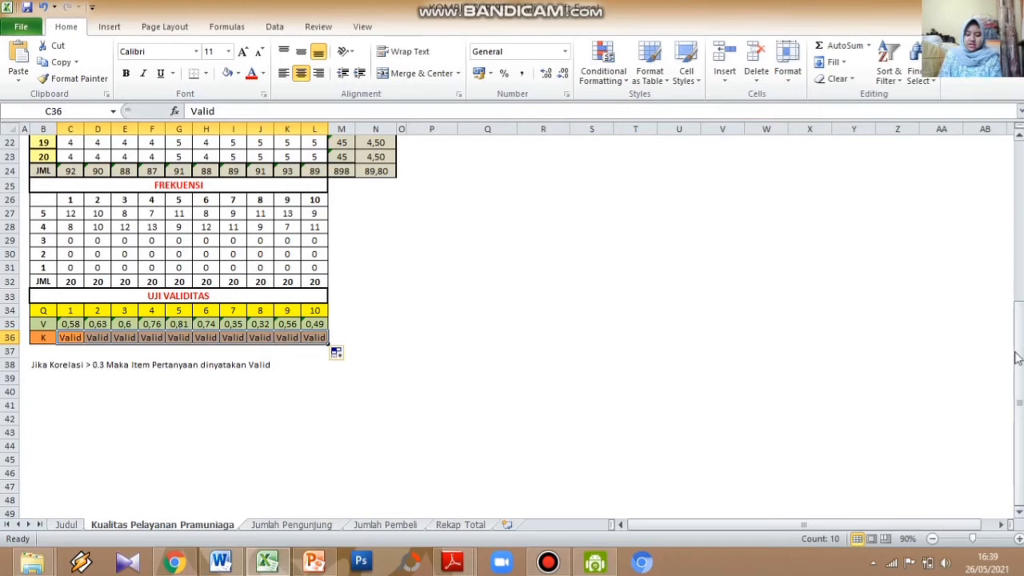
- Copy the validity results in C35:L36 and paste them as transposed values into TABEL VALIDITAS starting at Q4
drag(1017, 352, 1014, 290)
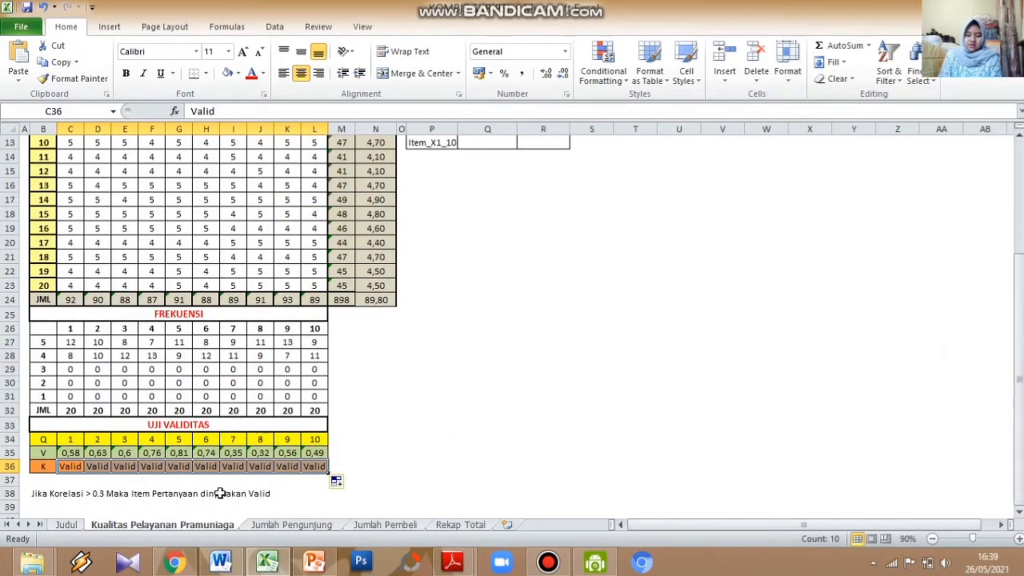
click(69, 452)
drag(69, 452, 317, 466)
key(ctrl+c)
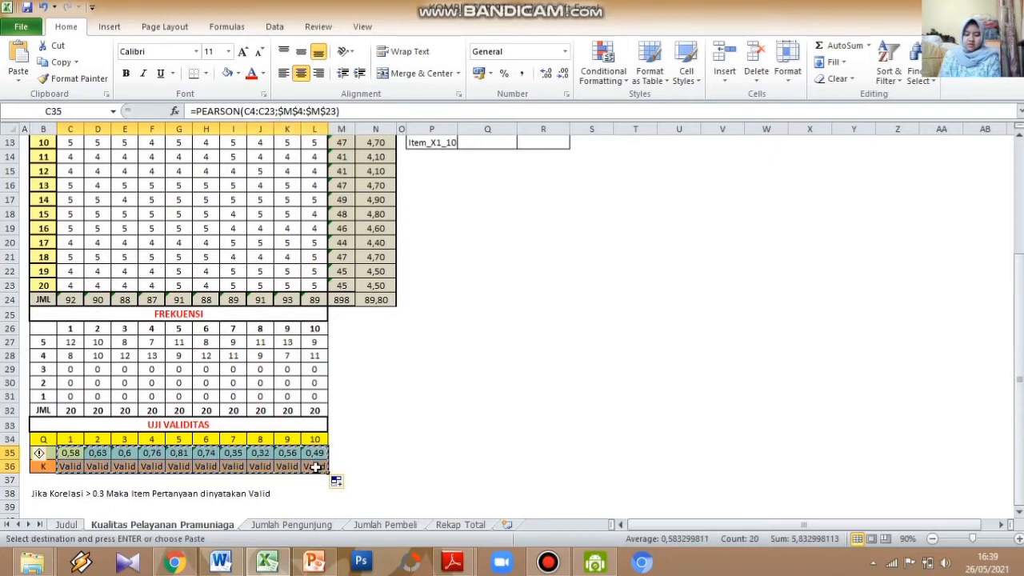
drag(1018, 322, 1018, 316)
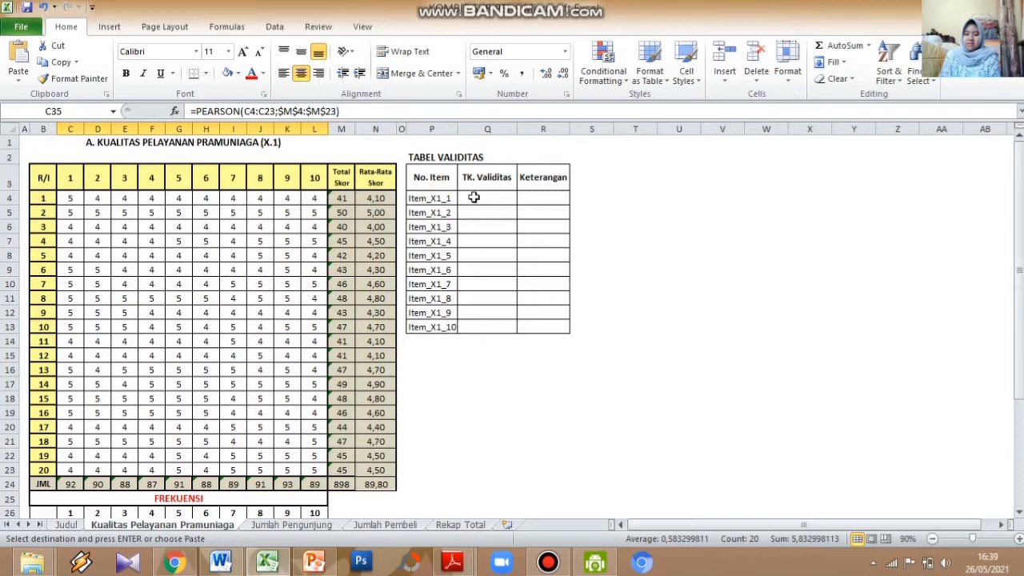
click(474, 196)
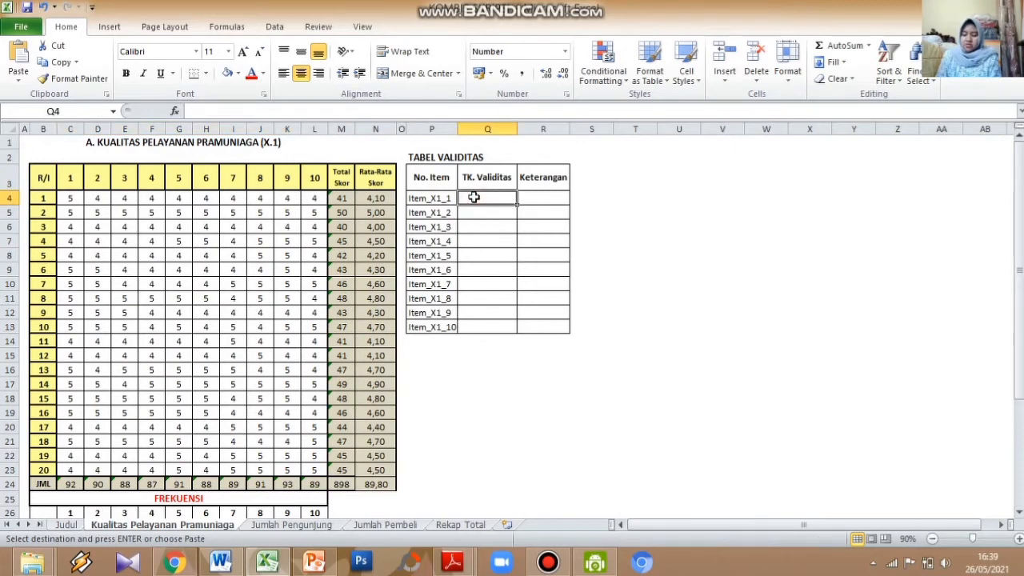
right_click(475, 197)
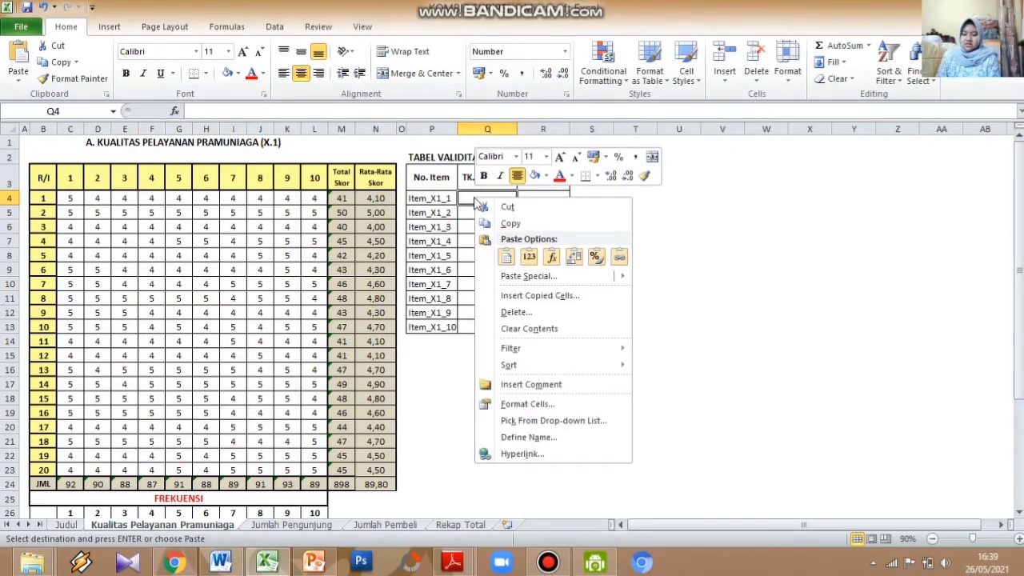
click(507, 277)
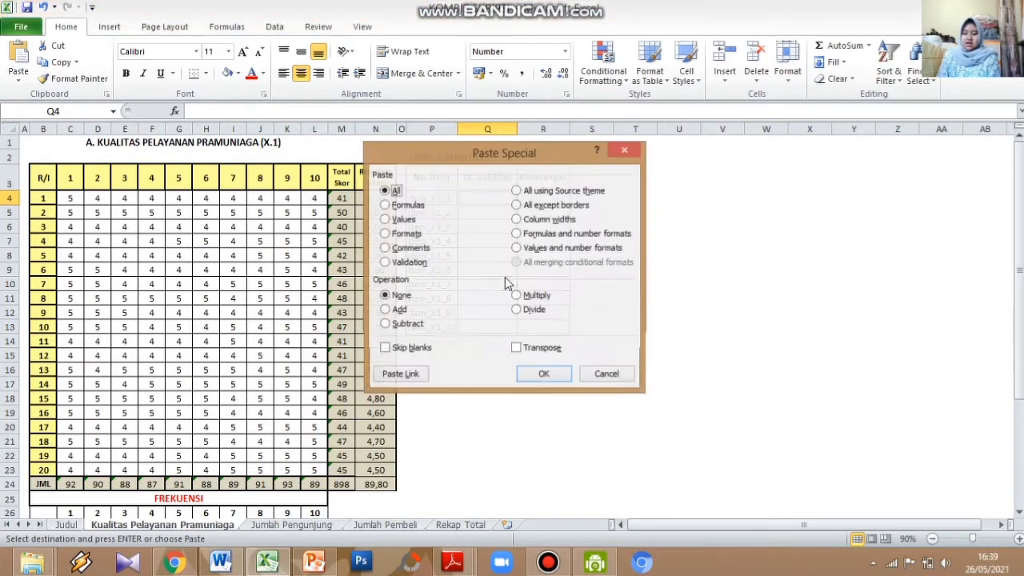
click(403, 221)
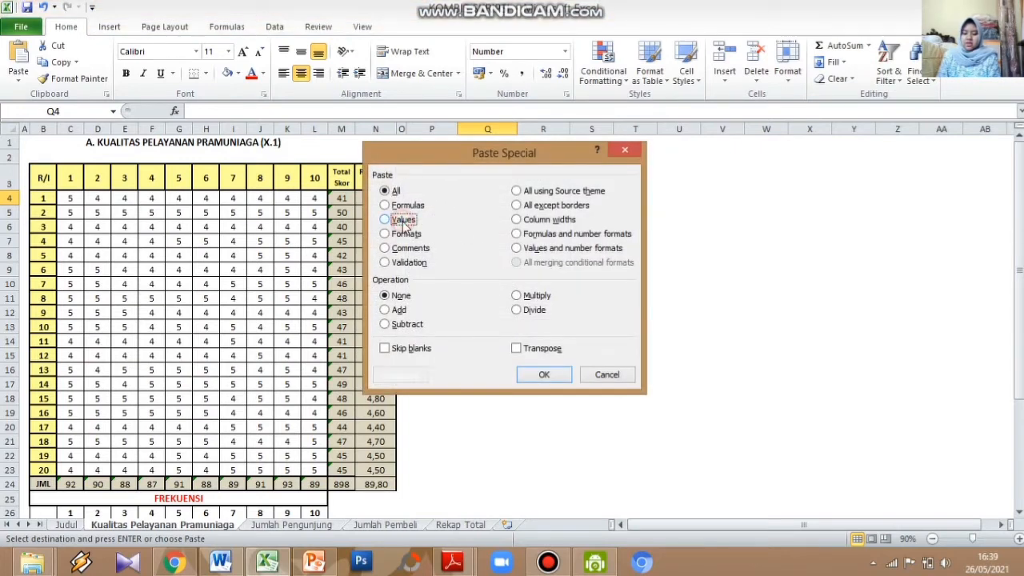
click(517, 350)
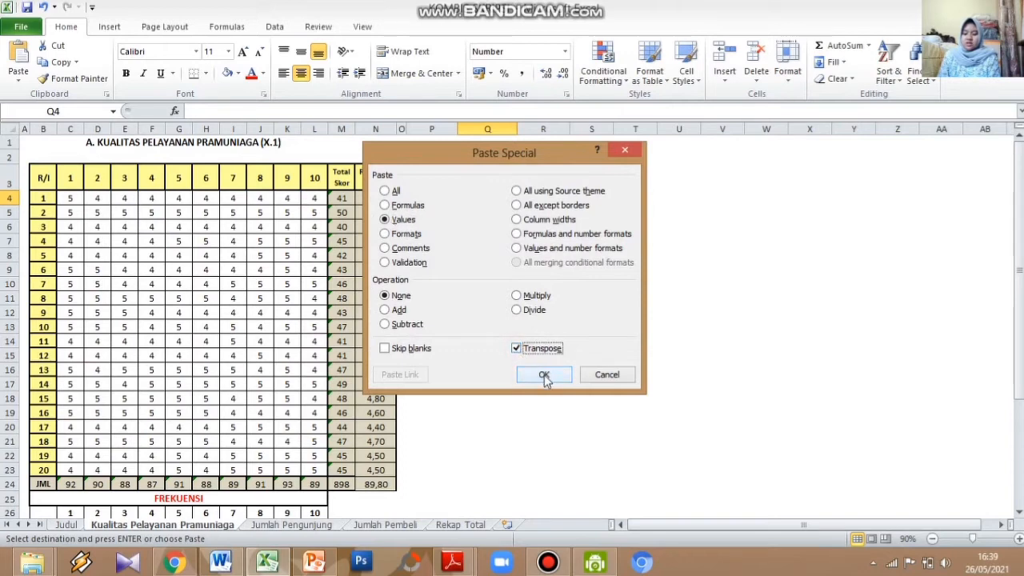
click(544, 376)
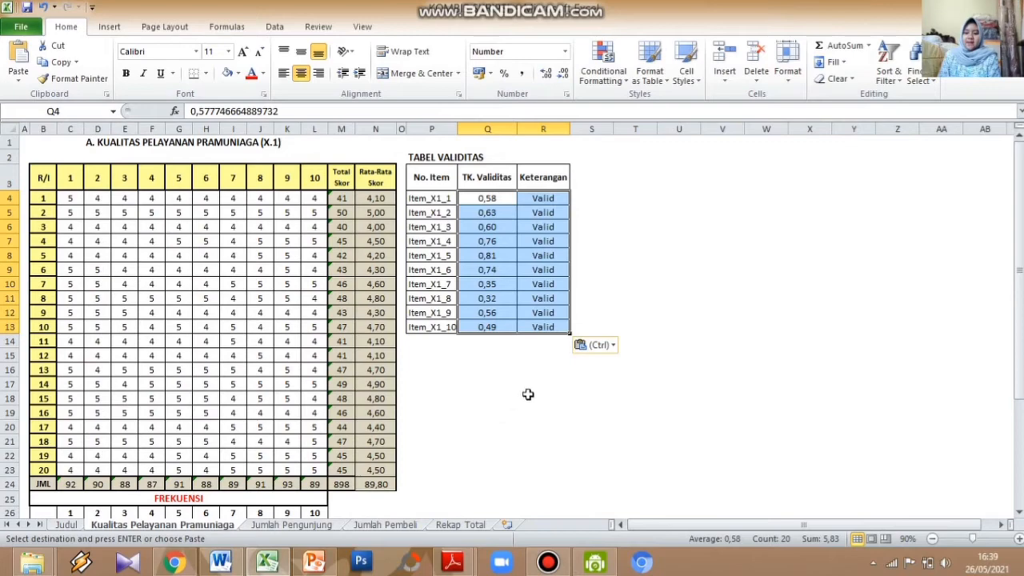
mouse_move(1021, 264)
mouse_down()
mouse_move(1022, 280)
mouse_move(1022, 267)
mouse_up()
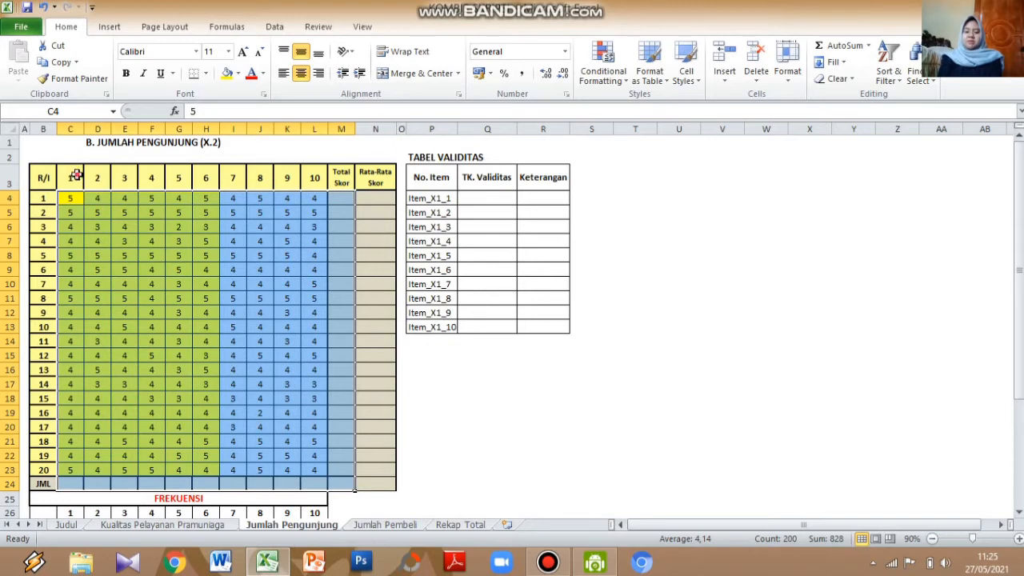
drag(74, 175, 320, 176)
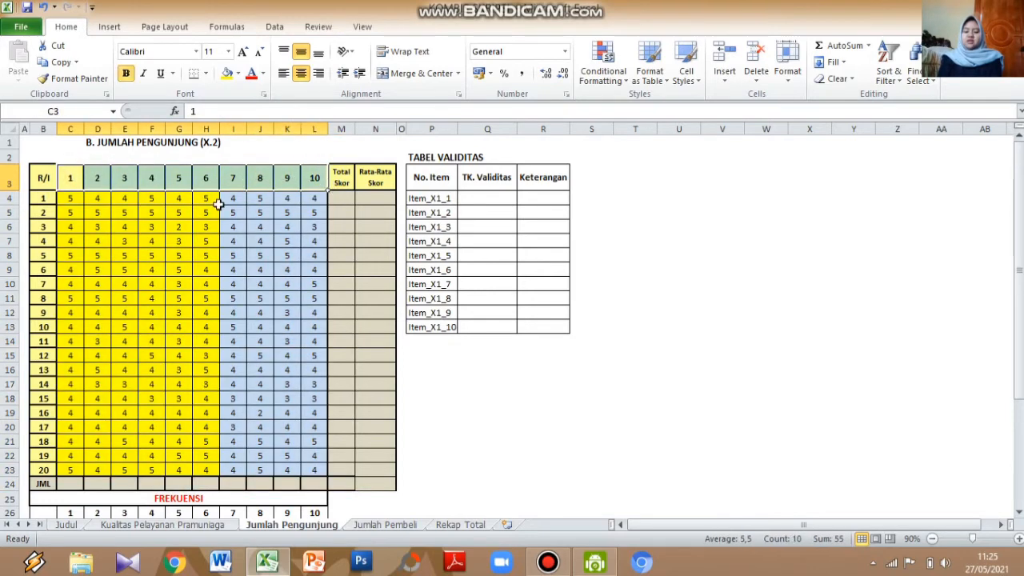
drag(48, 203, 46, 461)
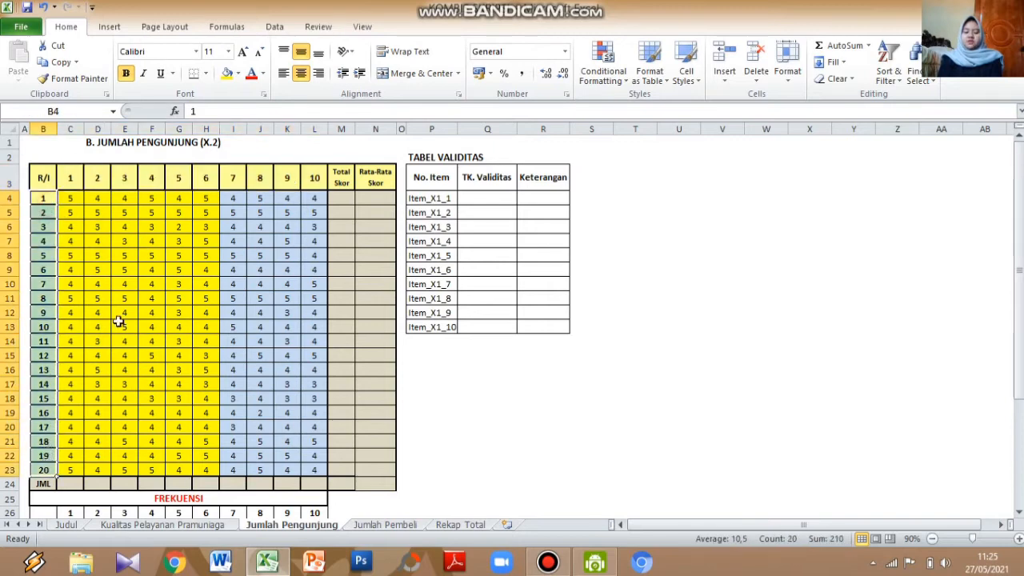
- AutoSum the score block C4:M24 on the Jumlah Pengunjung sheet to fill the Total Skor column and the JML row
click(341, 197)
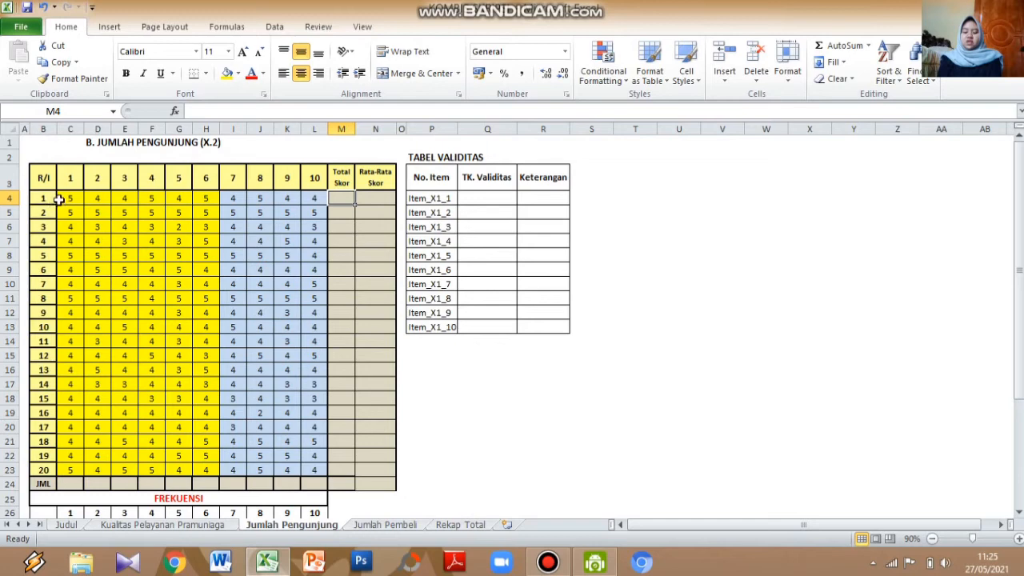
drag(65, 198, 333, 479)
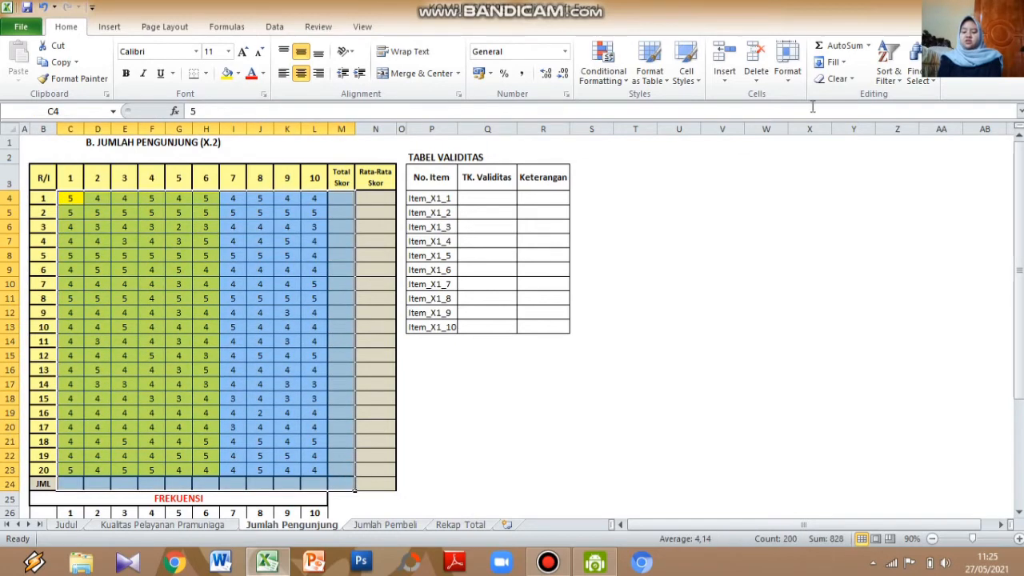
click(825, 48)
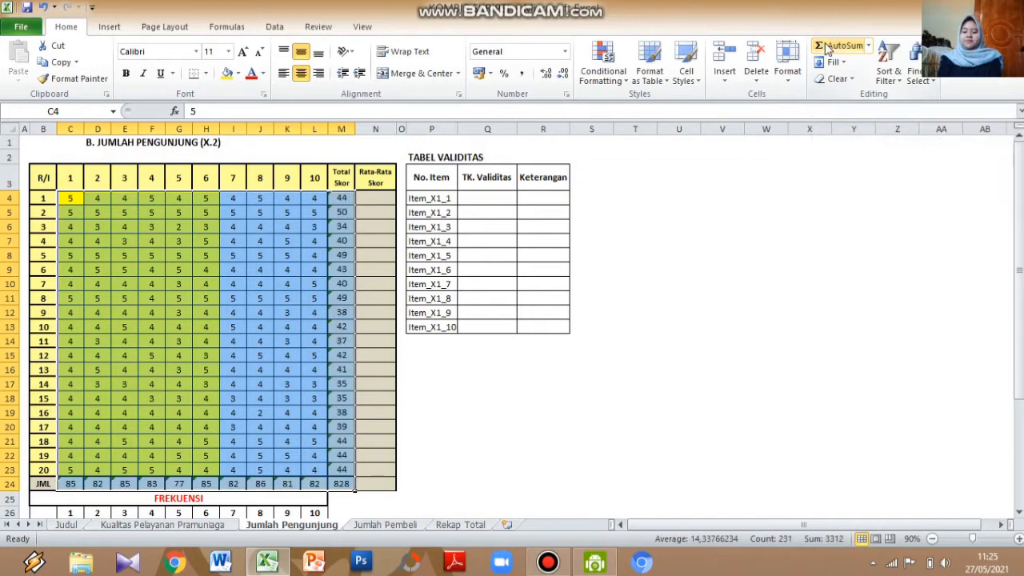
click(343, 196)
click(343, 212)
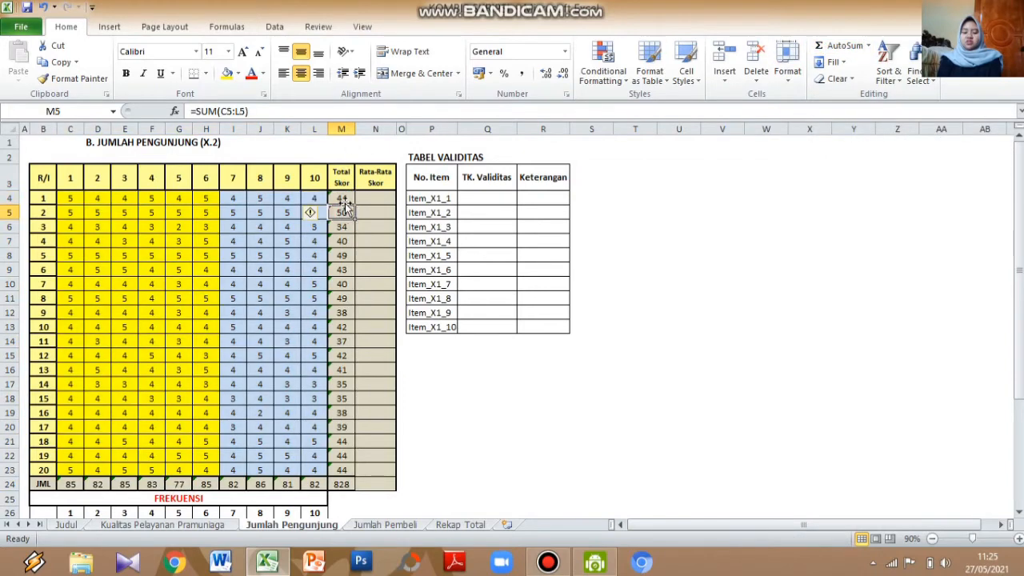
click(342, 198)
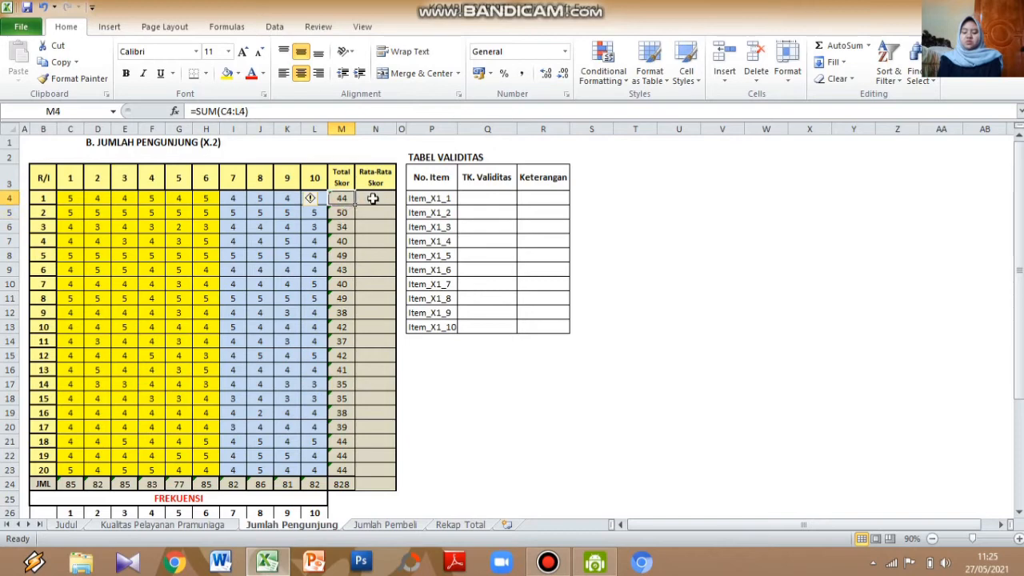
- Enter =M4/10 in N4 under Rata-Rata Skor and fill it down to the JML row in N24
click(372, 198)
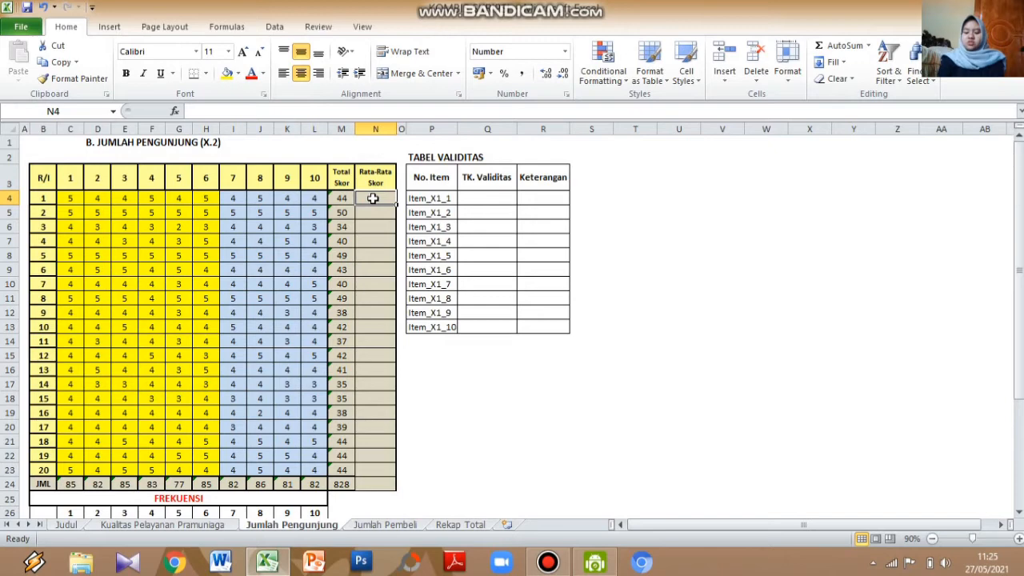
text(=)
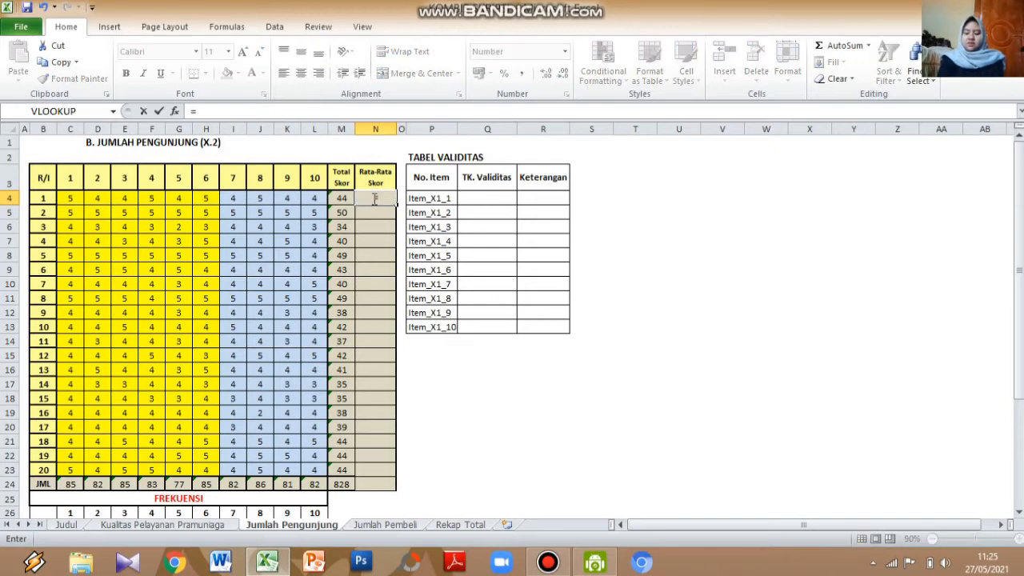
click(344, 199)
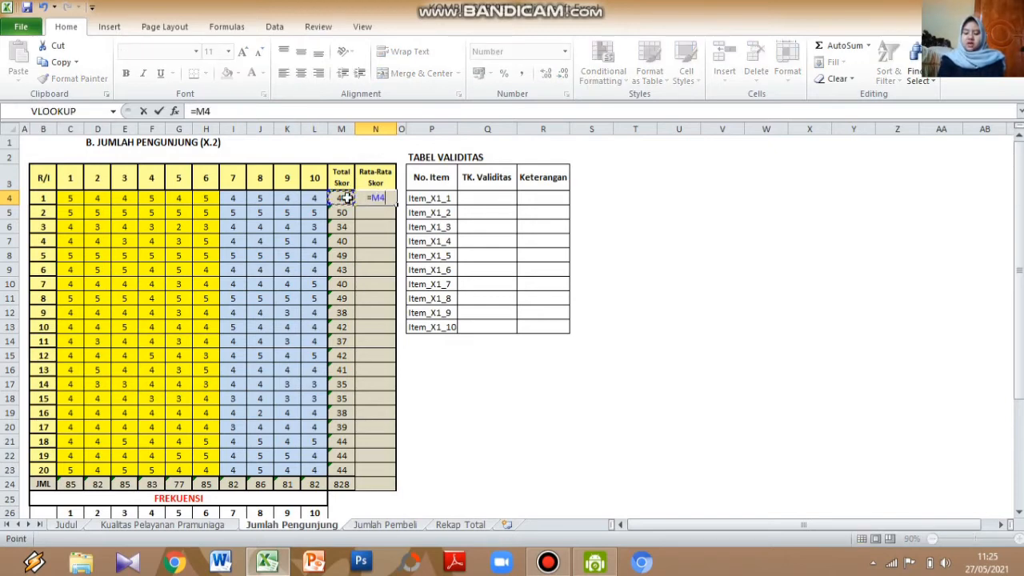
text(/10)
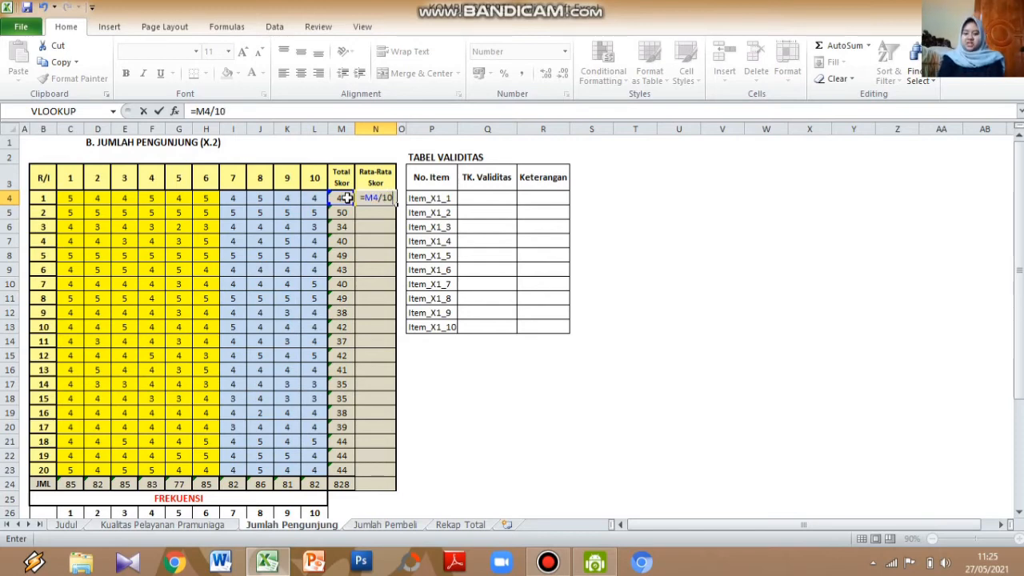
key(Return)
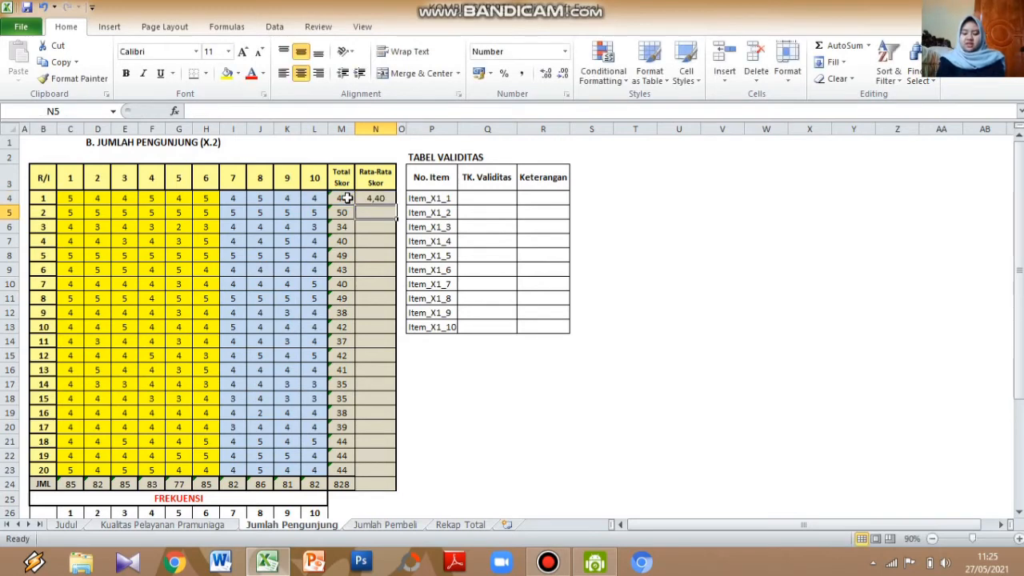
click(390, 200)
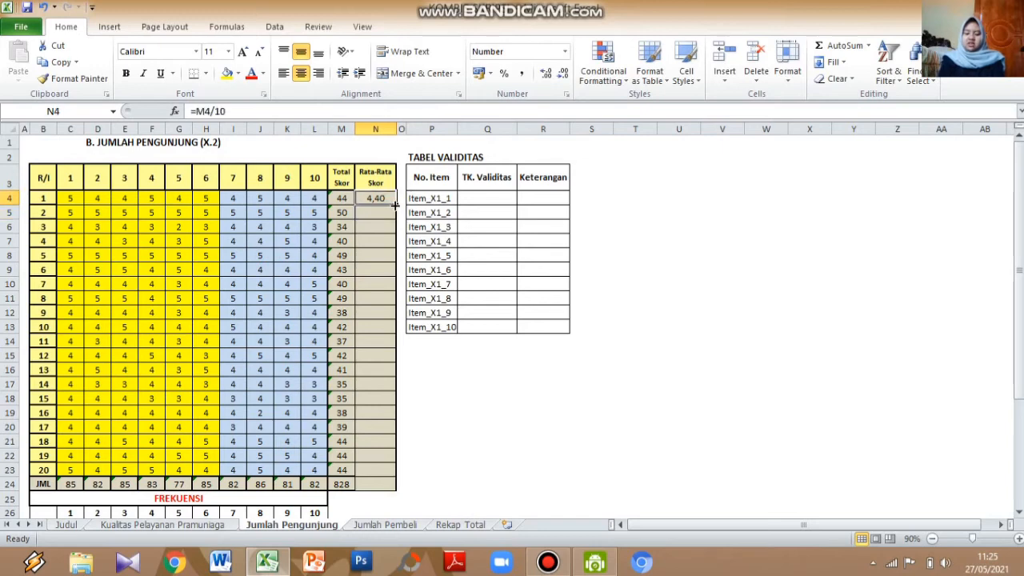
drag(396, 206, 382, 486)
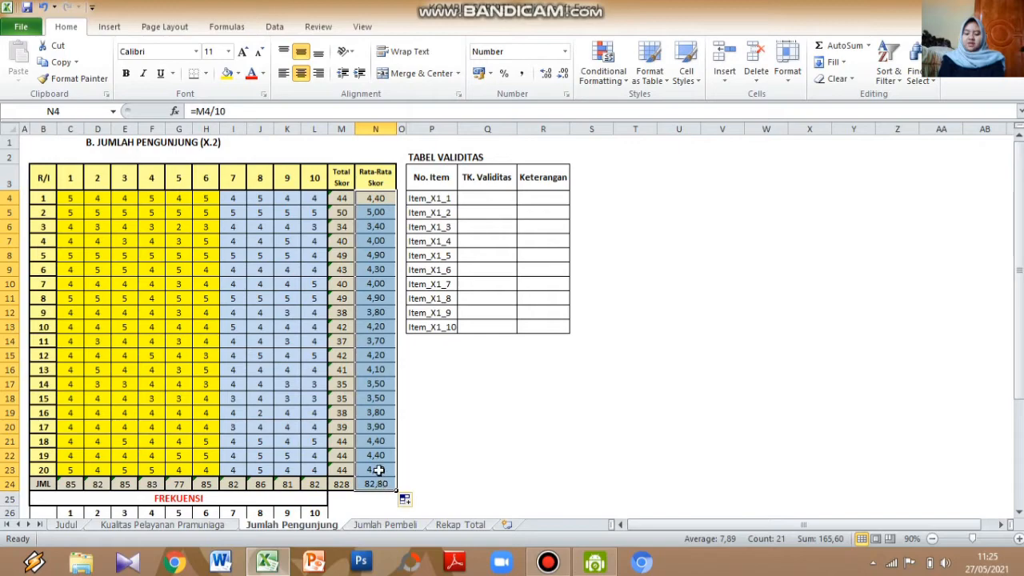
click(375, 484)
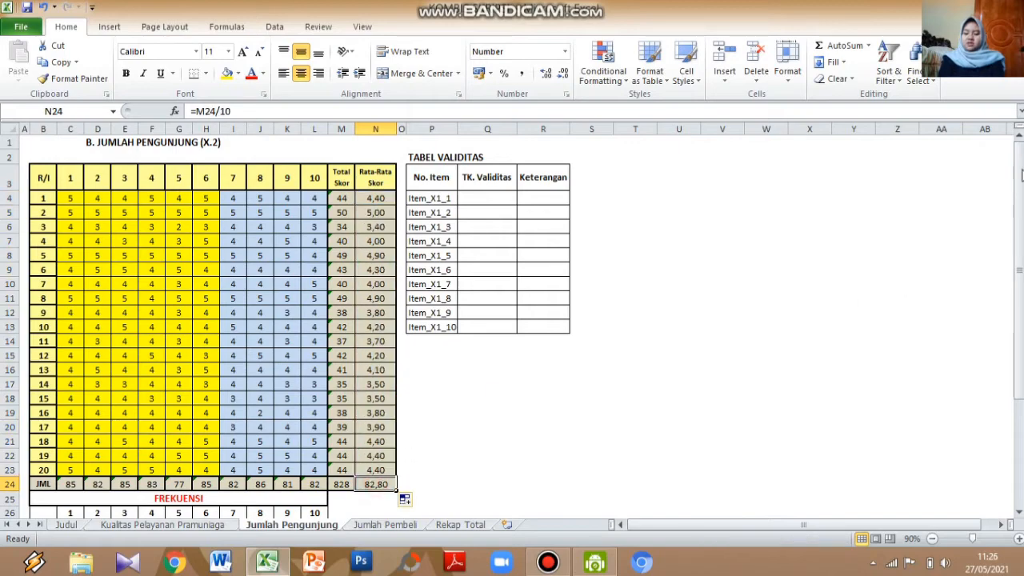
- Begin a COUNTIF formula in C27 of the FREKUENSI table with item 1's scores as the row-locked range C$4:C$23
drag(1021, 175, 1020, 182)
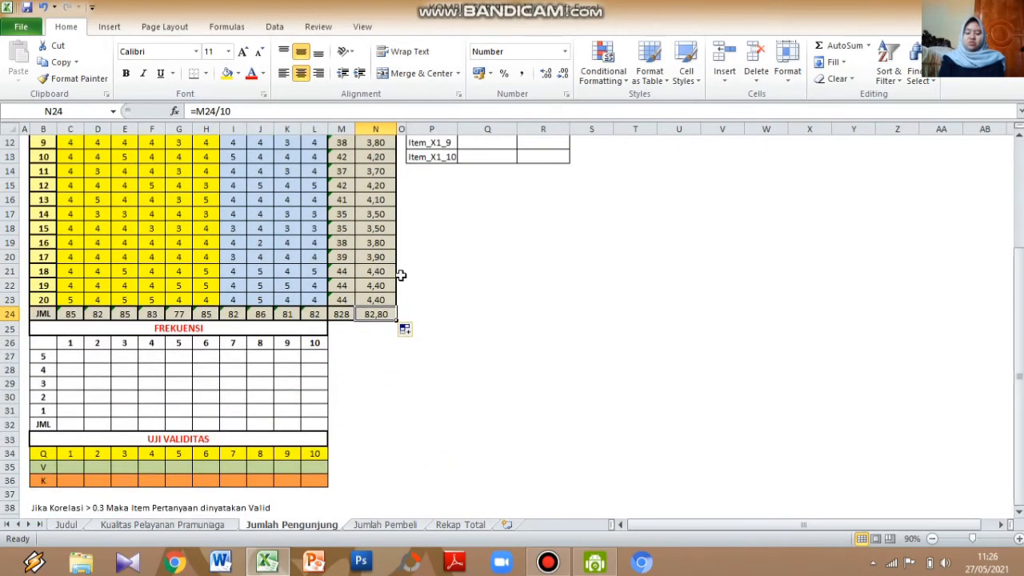
click(68, 356)
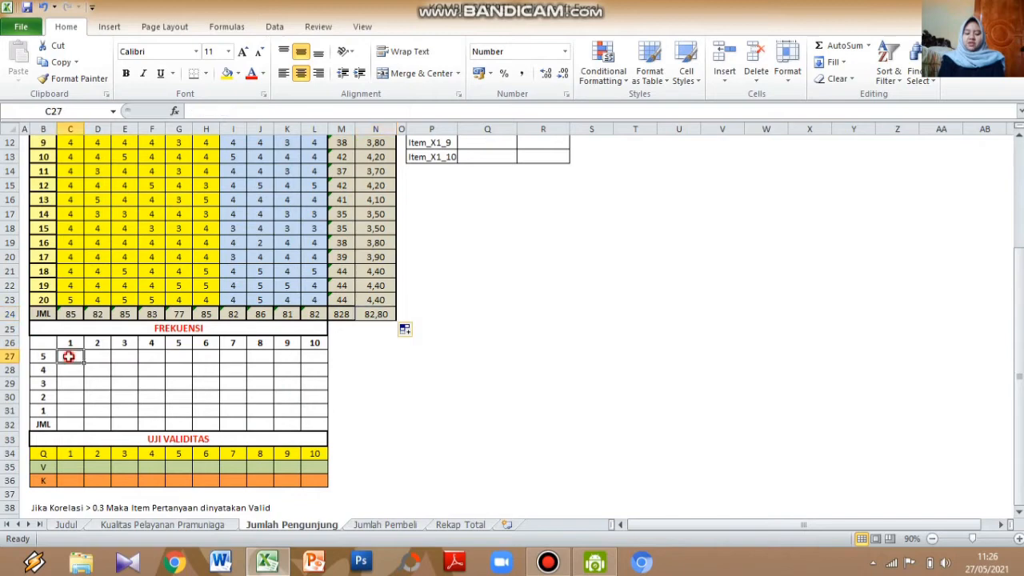
text(=)
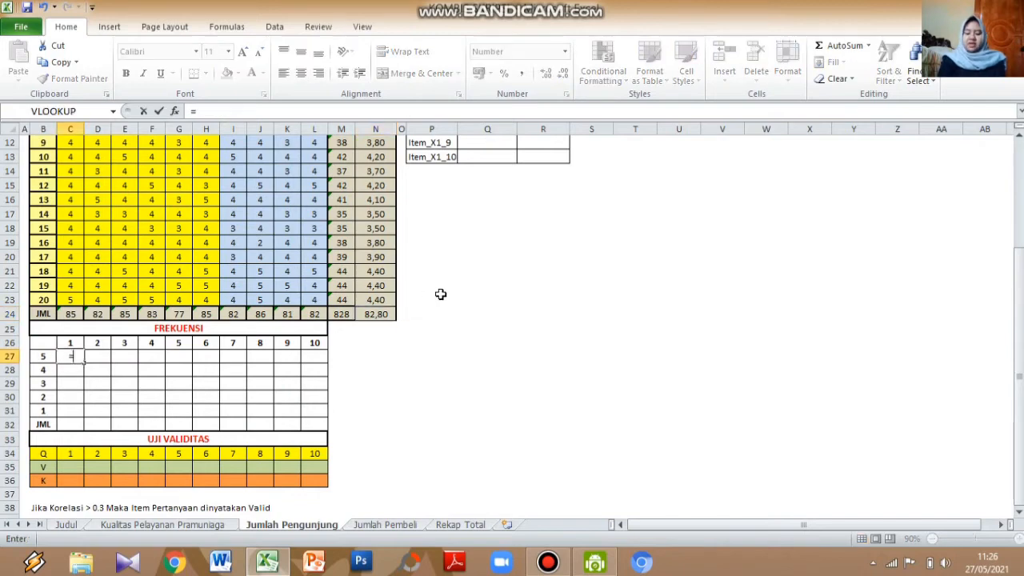
text(cou)
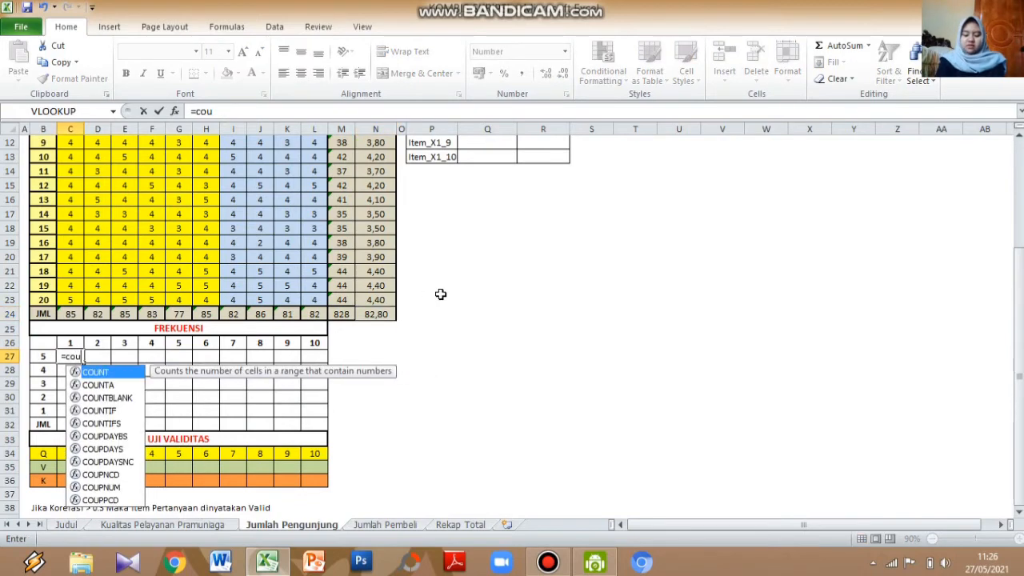
text(nti)
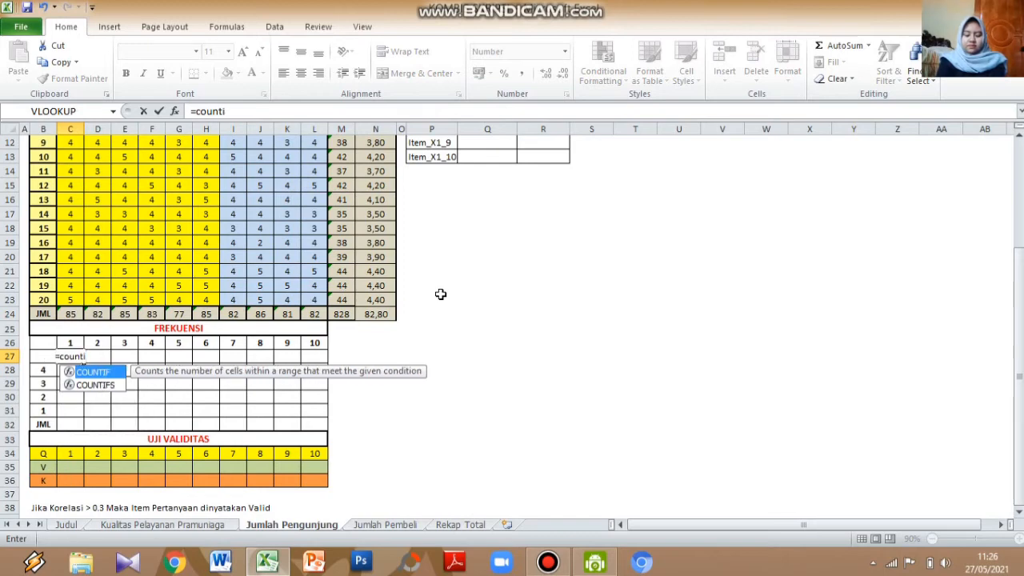
text(f()
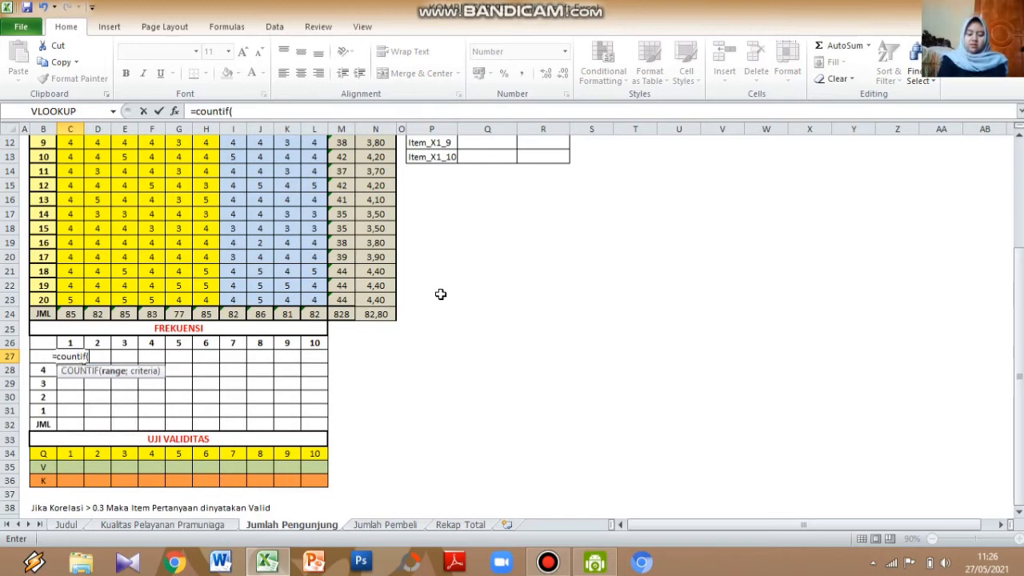
click(76, 299)
drag(76, 299, 72, 184)
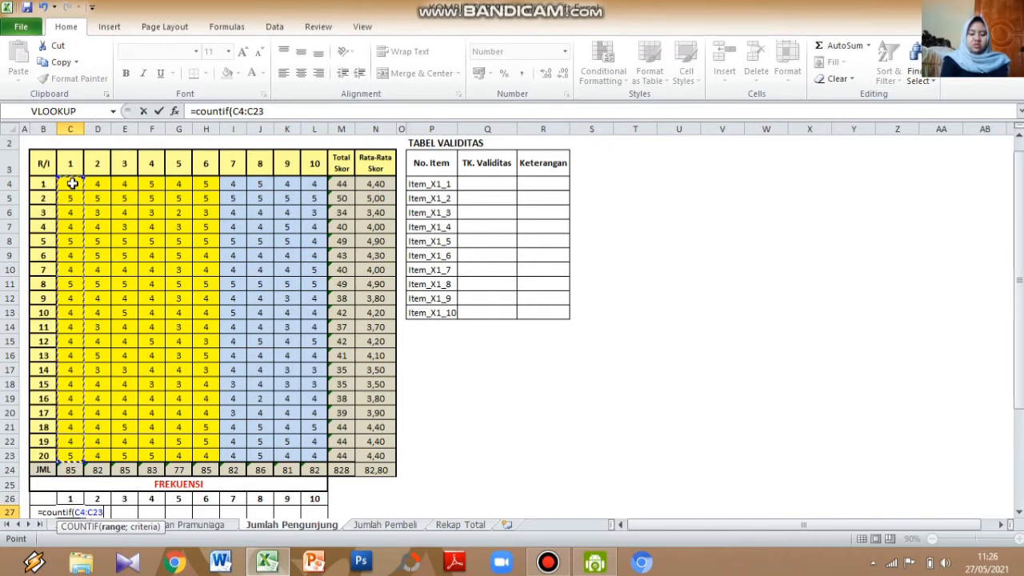
key(F4)
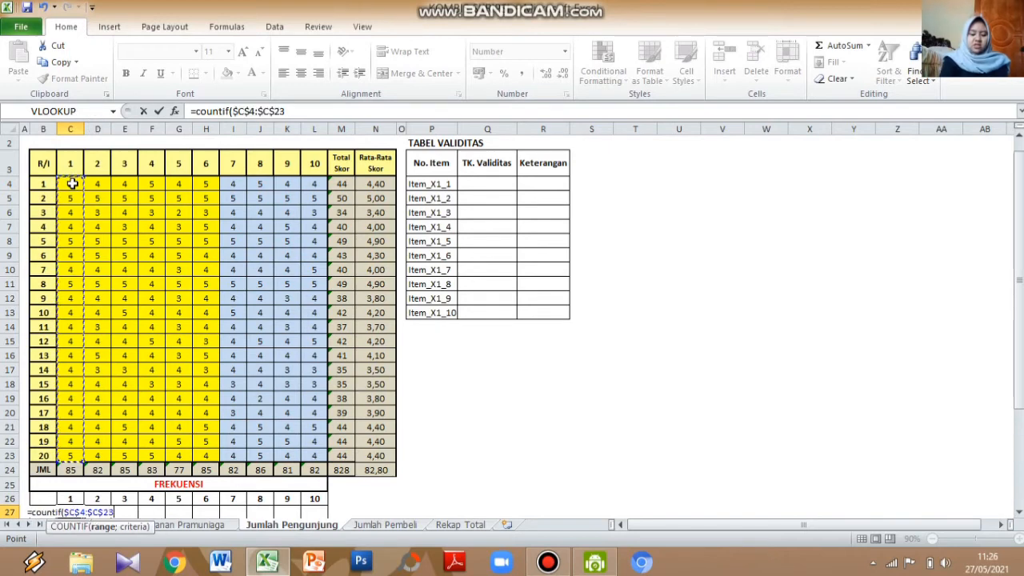
click(237, 111)
key(BackSpace)
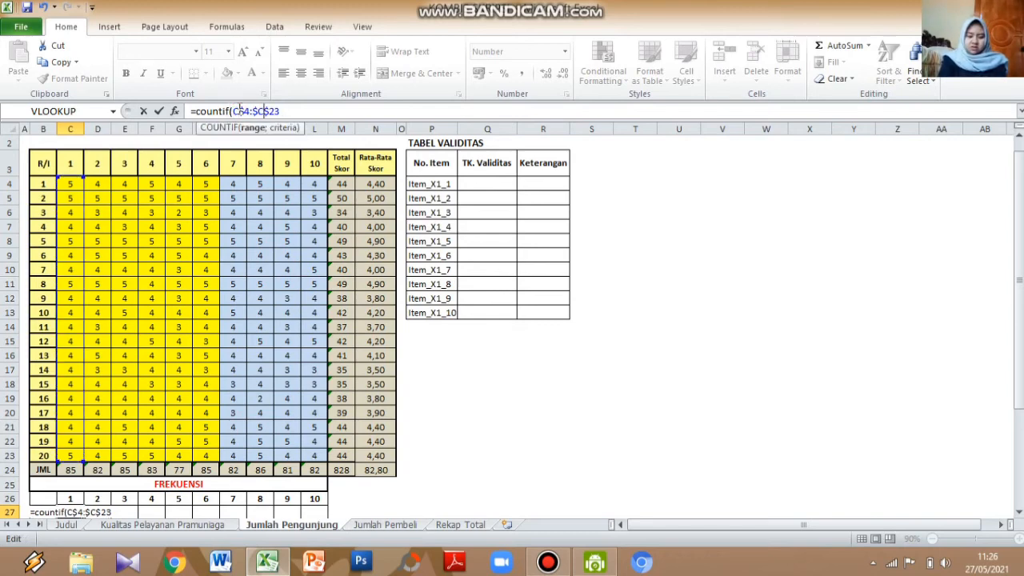
key(BackSpace)
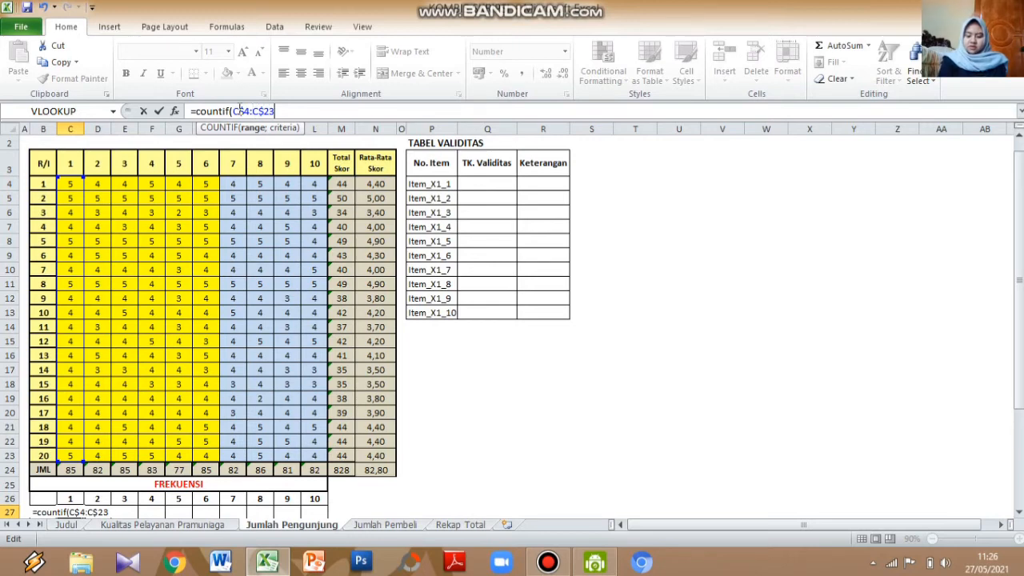
text(;)
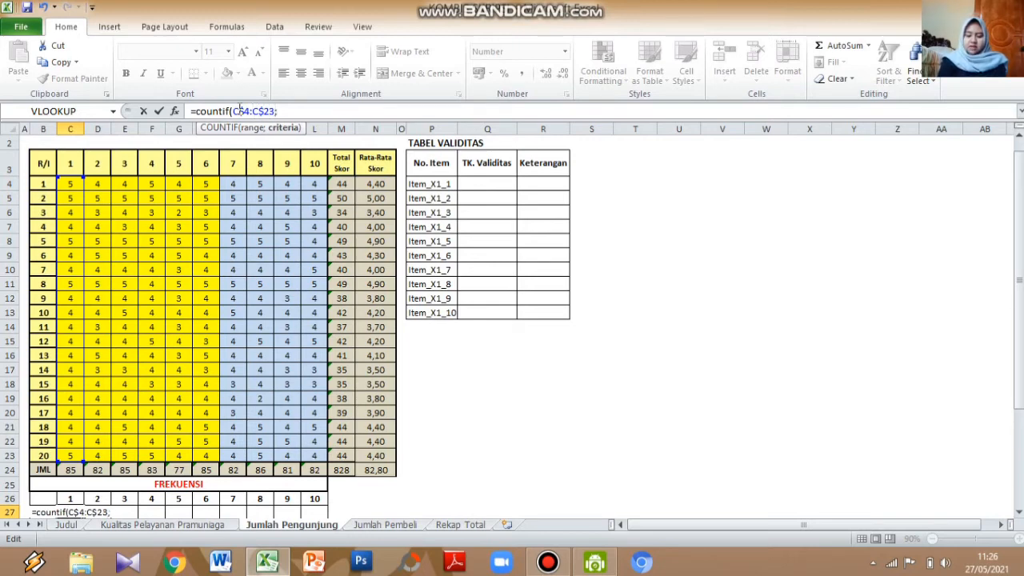
- Complete C27 as =COUNTIF(C$4:C$23;$B27) with the column-locked criterion and fill it across the FREKUENSI table to L31
drag(1017, 264, 1018, 318)
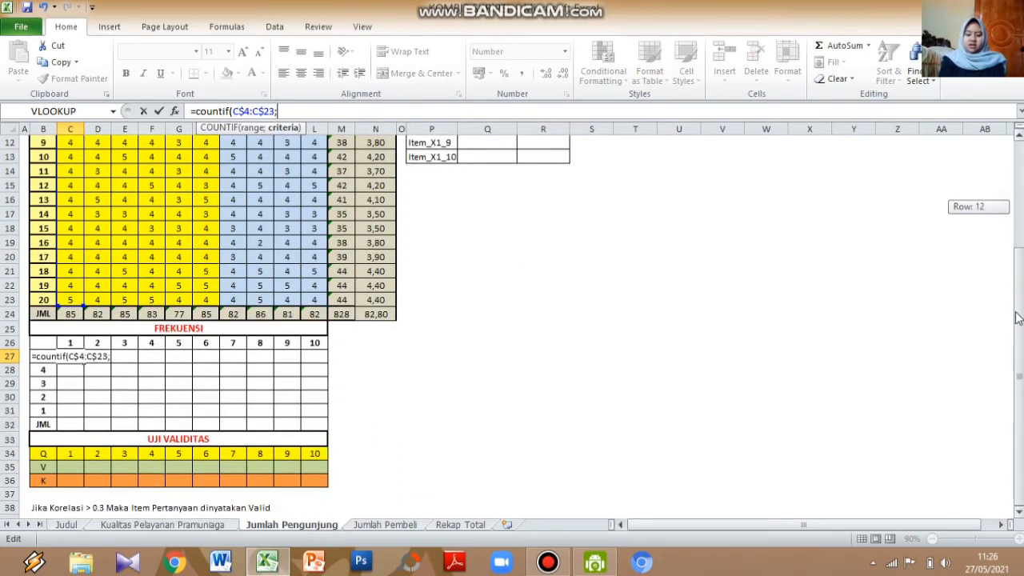
click(40, 344)
key(Down)
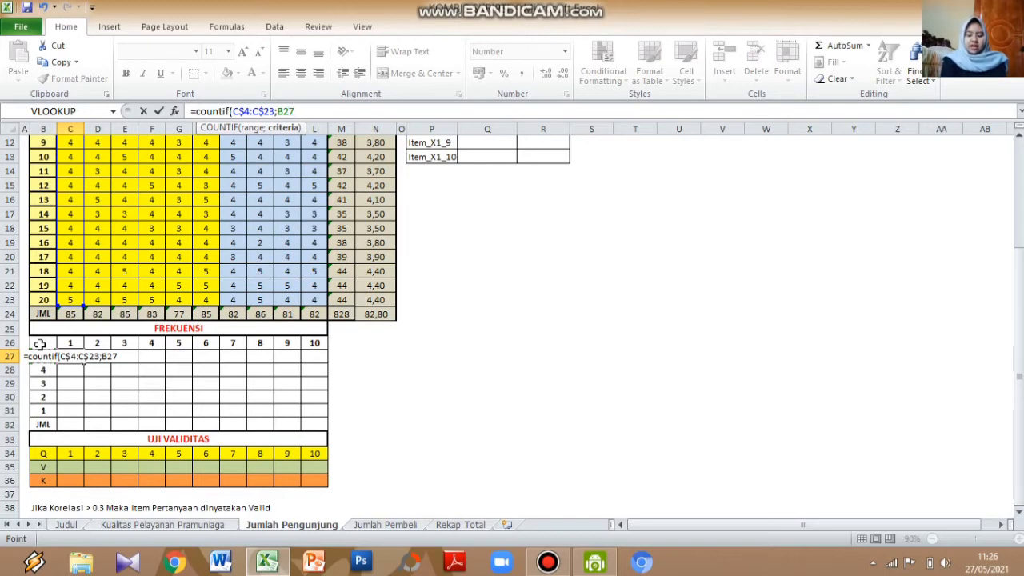
key(F4)
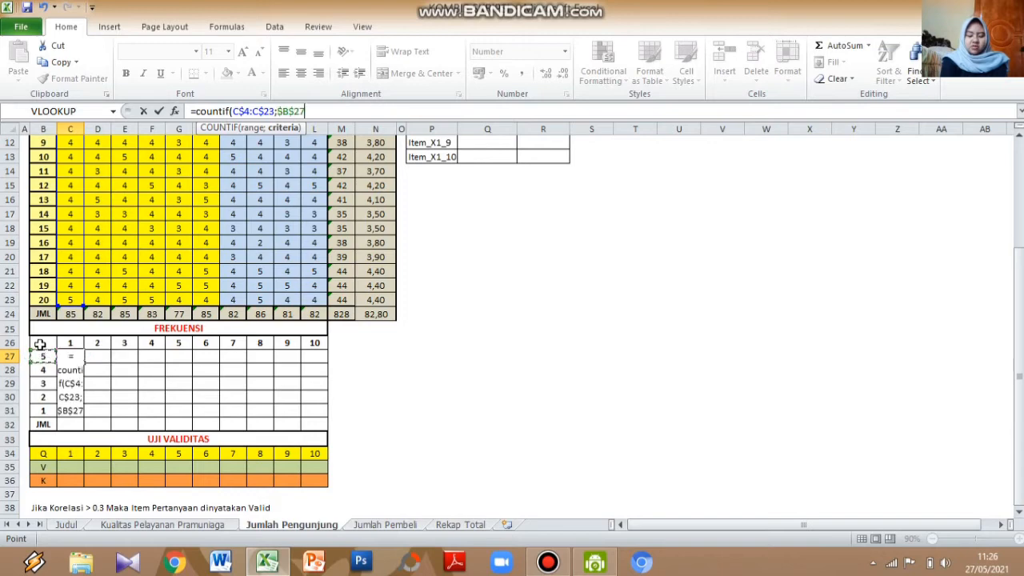
click(297, 109)
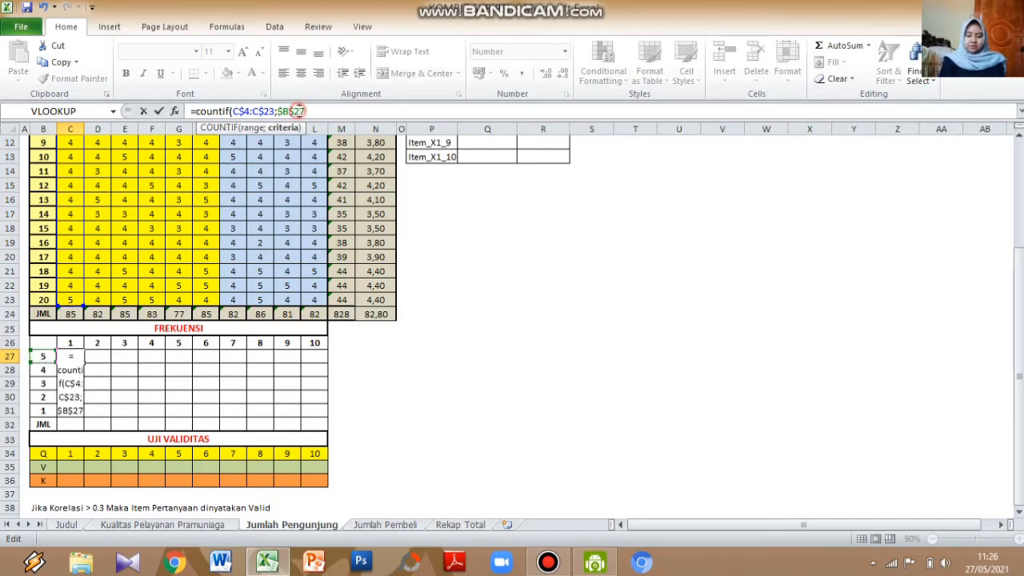
key(BackSpace)
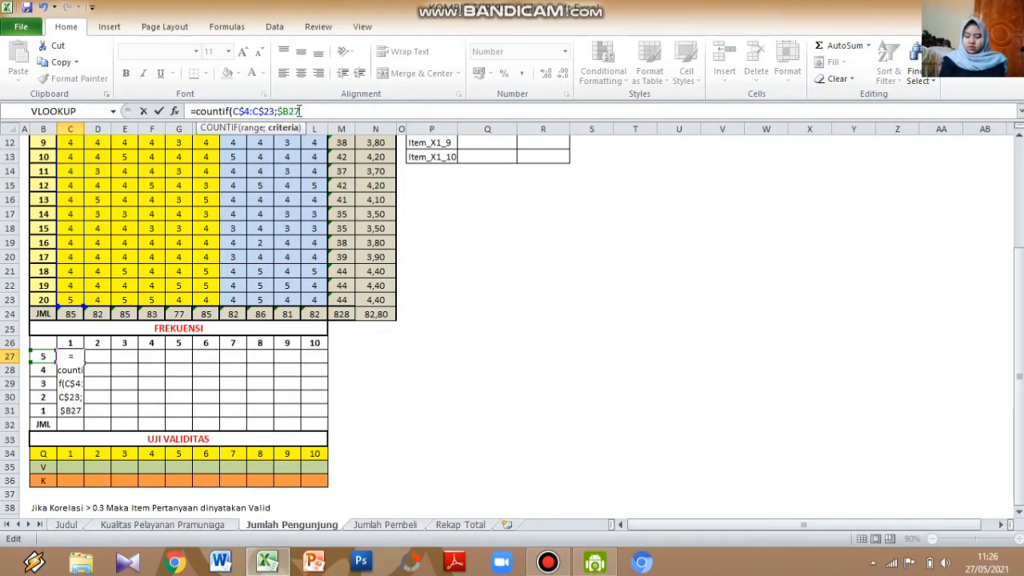
text())
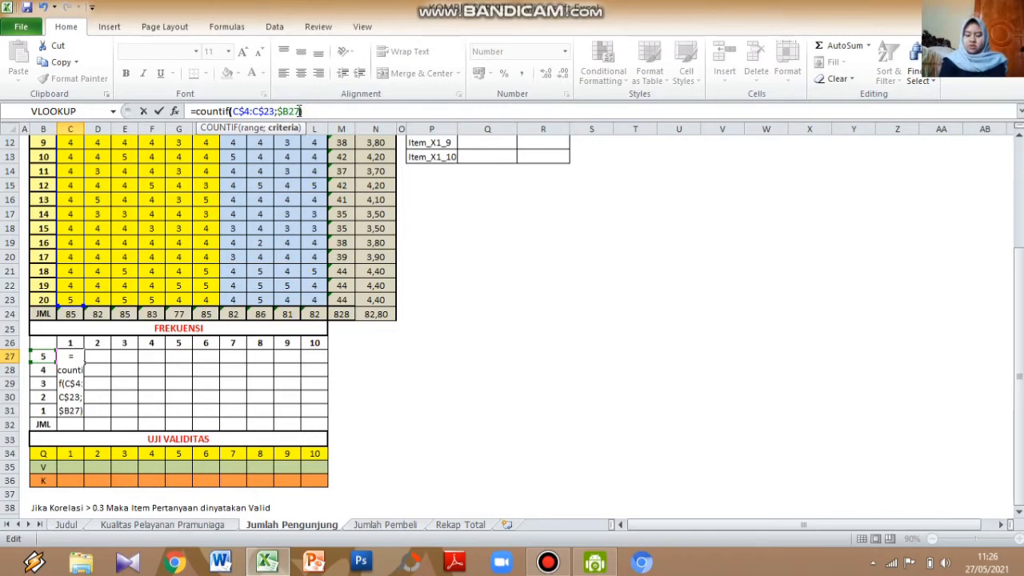
key(Return)
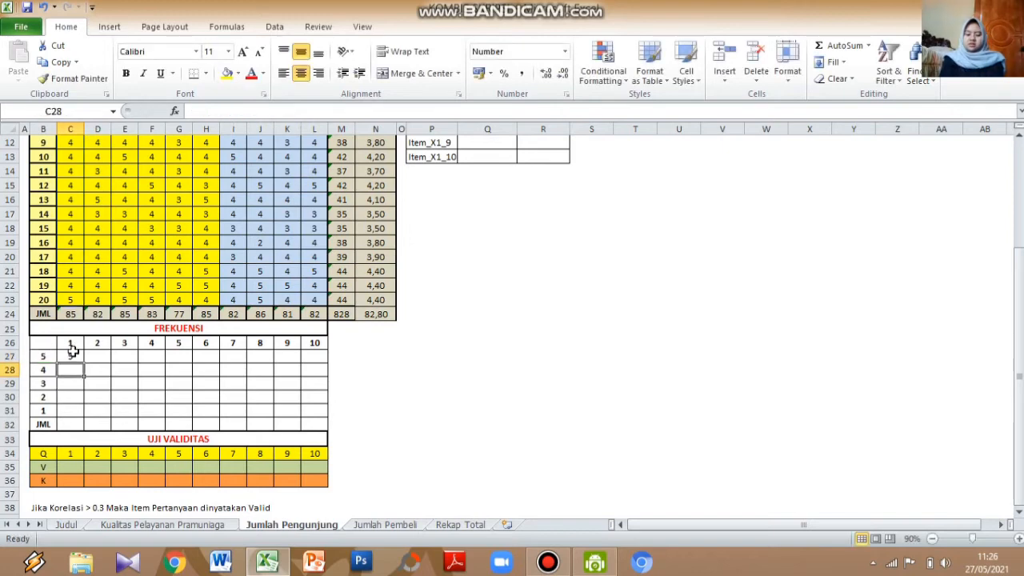
click(70, 352)
drag(84, 362, 327, 413)
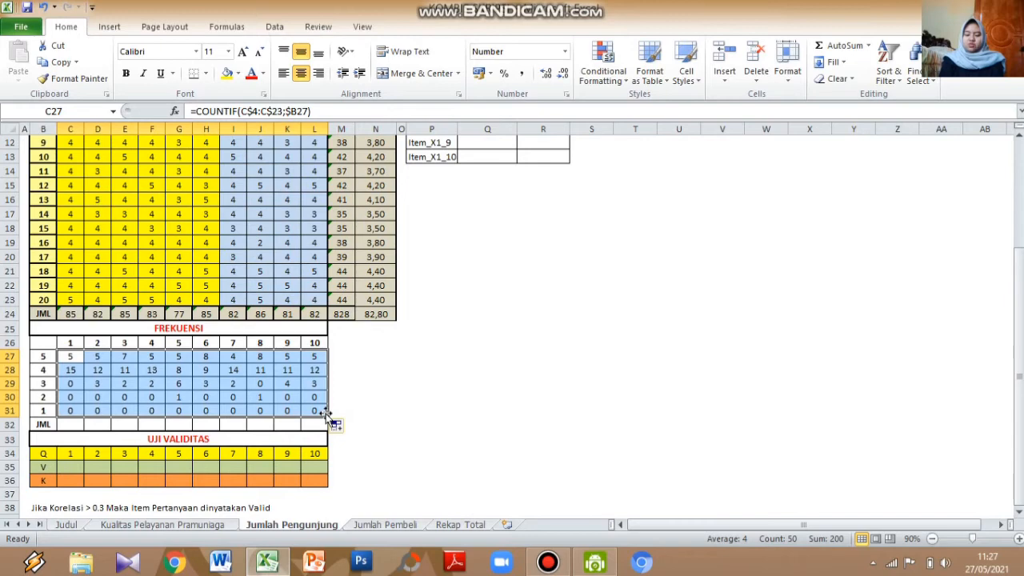
- AutoSum the FREKUENSI table on the Jumlah Pengunjung sheet to fill its JML row C32:L32 with each item's answer total
click(832, 45)
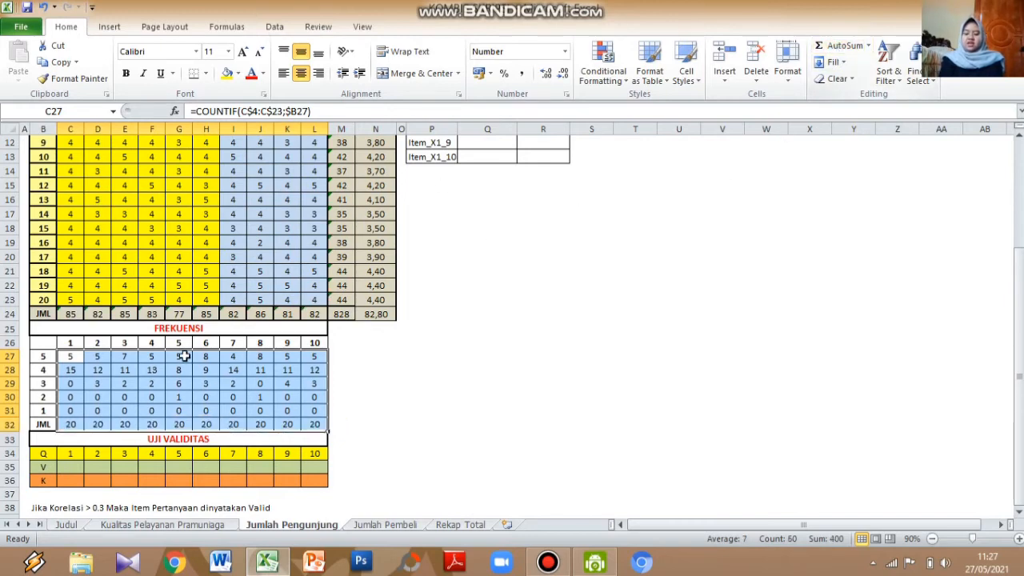
click(70, 424)
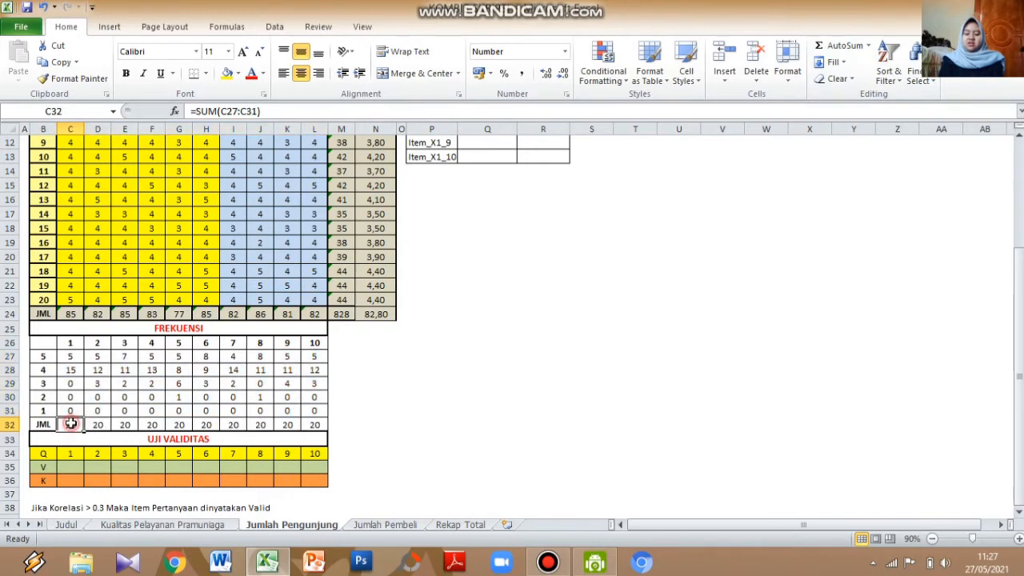
click(45, 299)
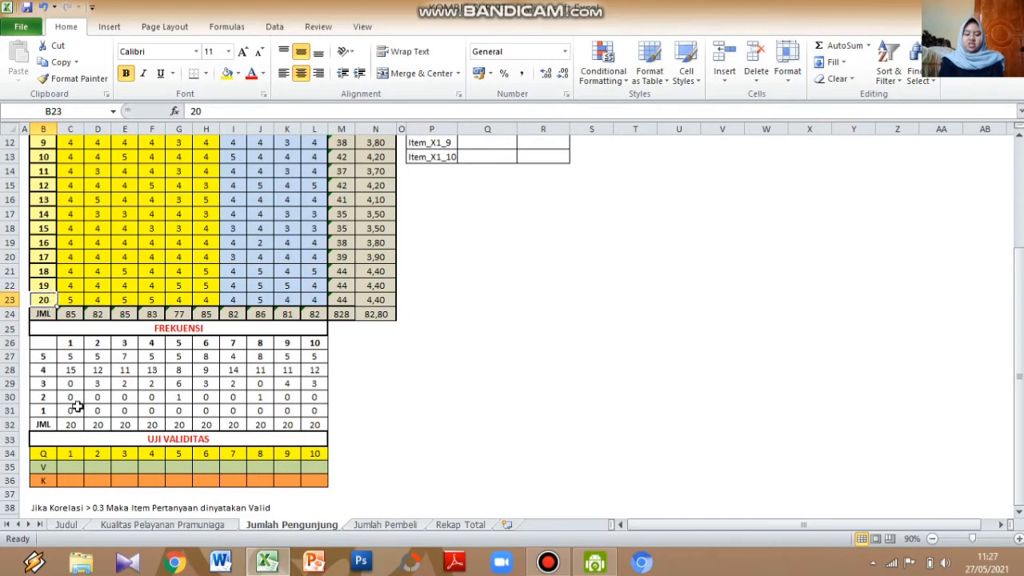
- Begin a PEARSON formula in C35 of the UJI VALIDITAS table with item 1's scores C4:C23 as the first array
click(72, 467)
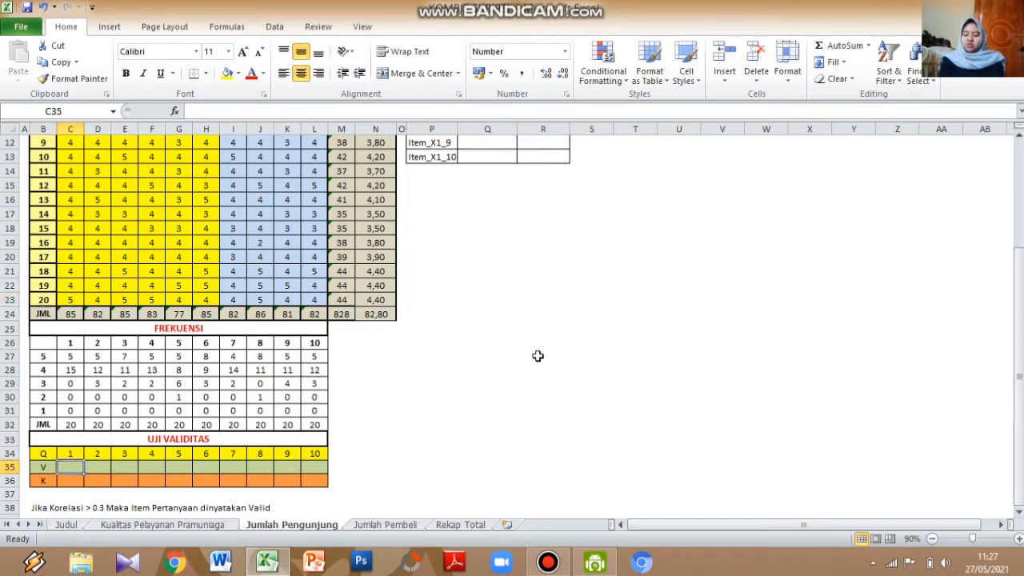
text(=)
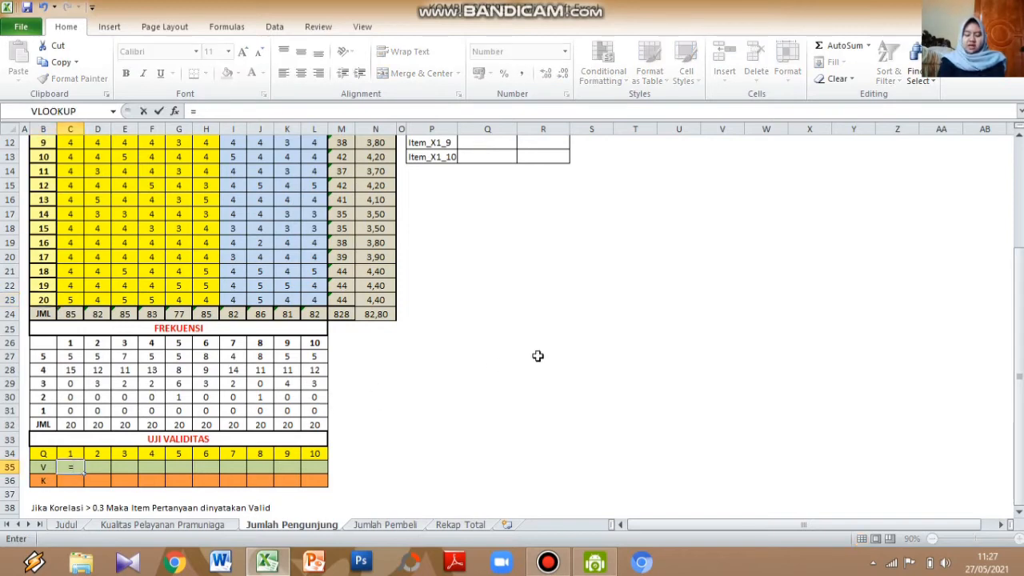
text(pe)
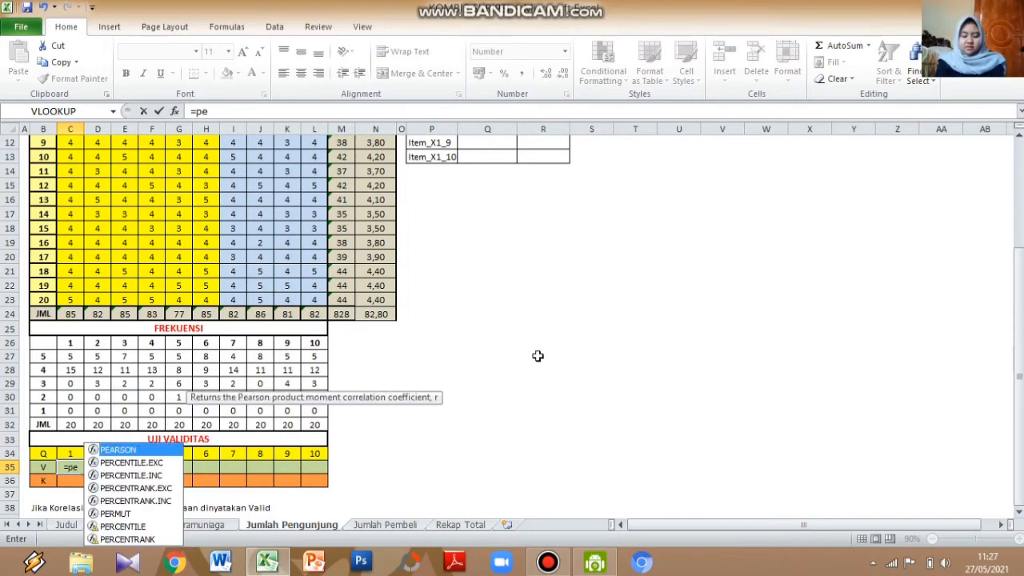
text(arso)
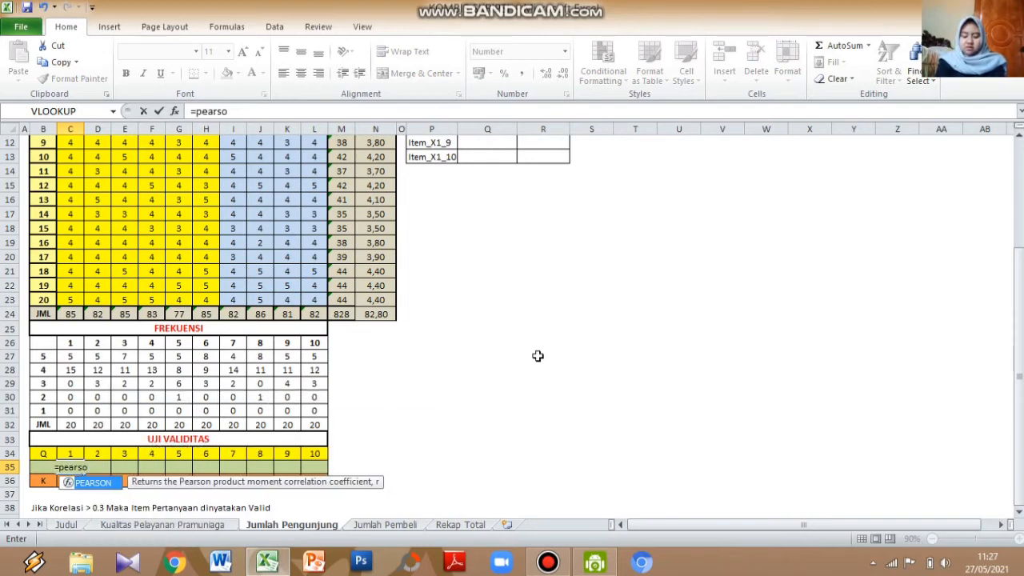
text(n()
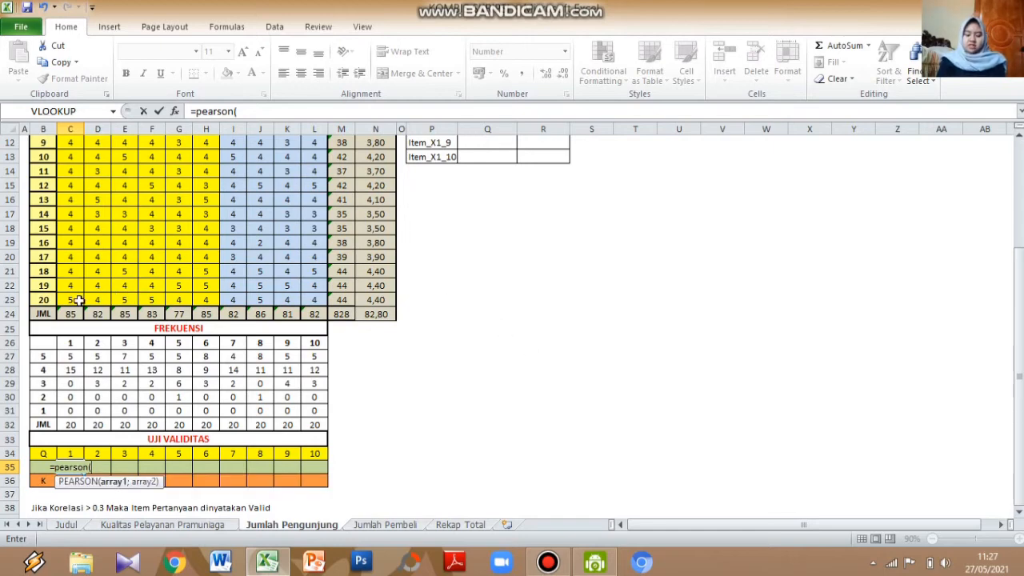
drag(72, 299, 75, 183)
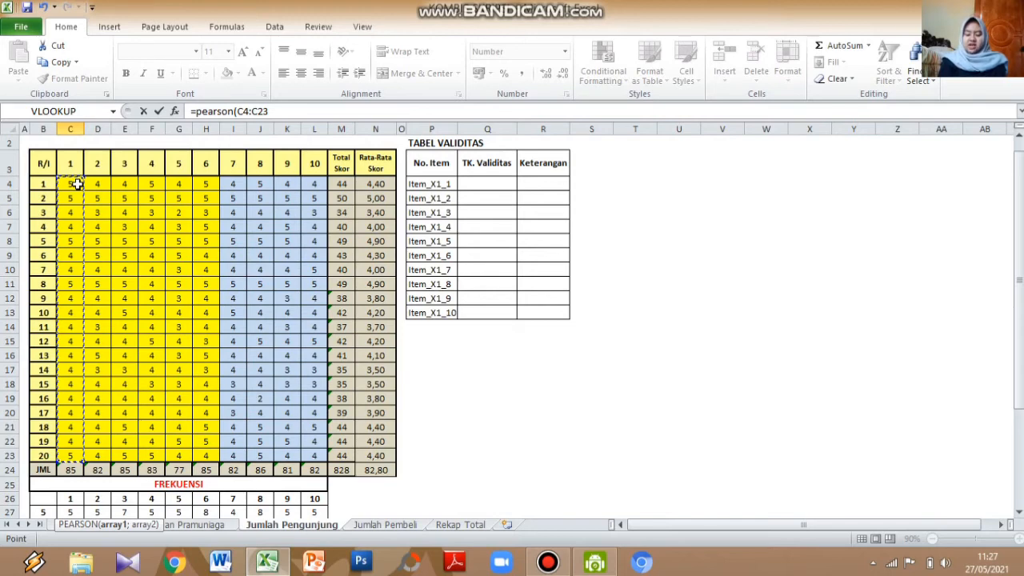
- Complete C35 as =PEARSON(C4:C23;$M$4:$M$23) with the absolute Total Skor range and fill it across row V to L35
text(;)
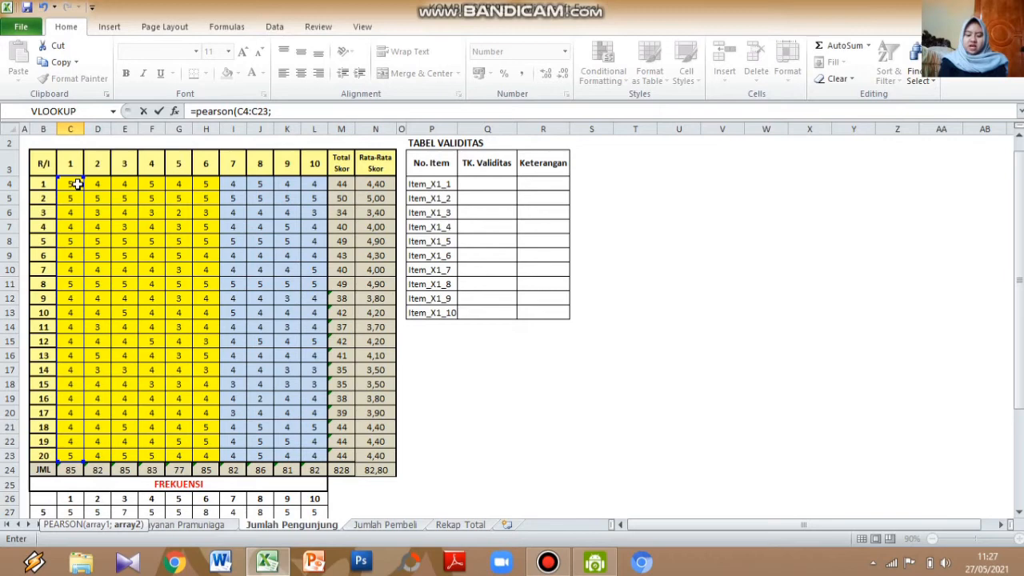
drag(349, 184, 342, 455)
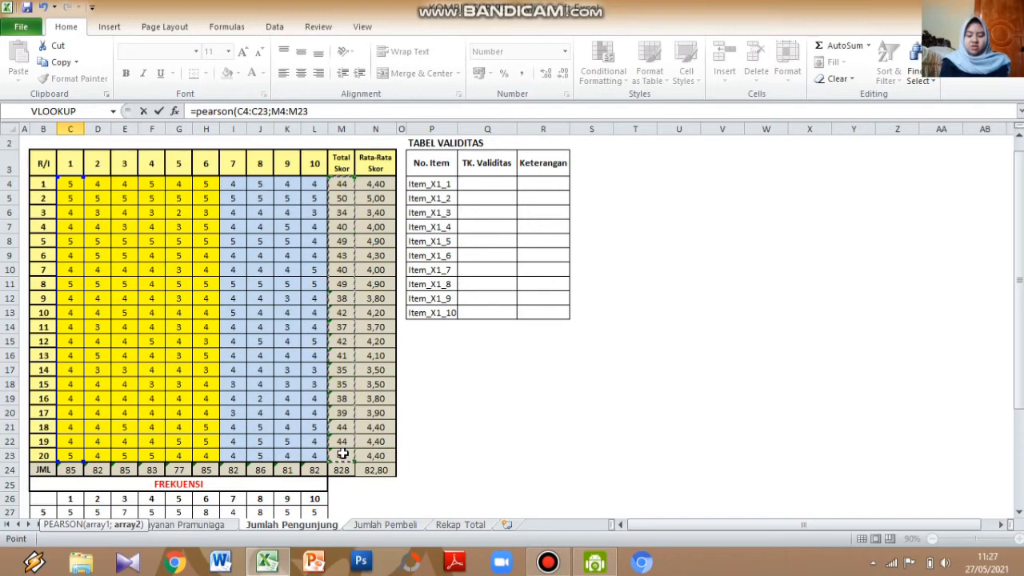
key(F4)
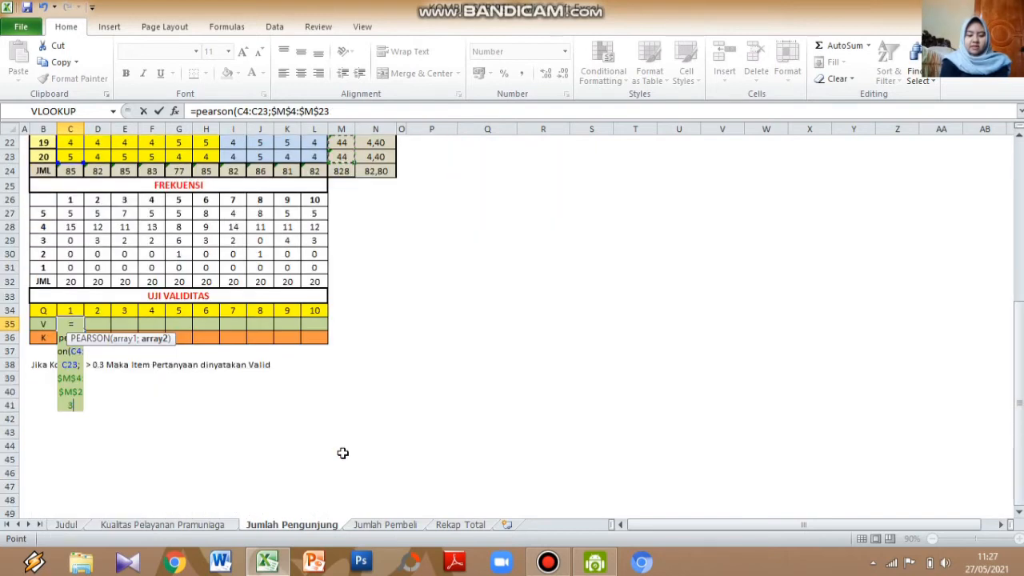
text())
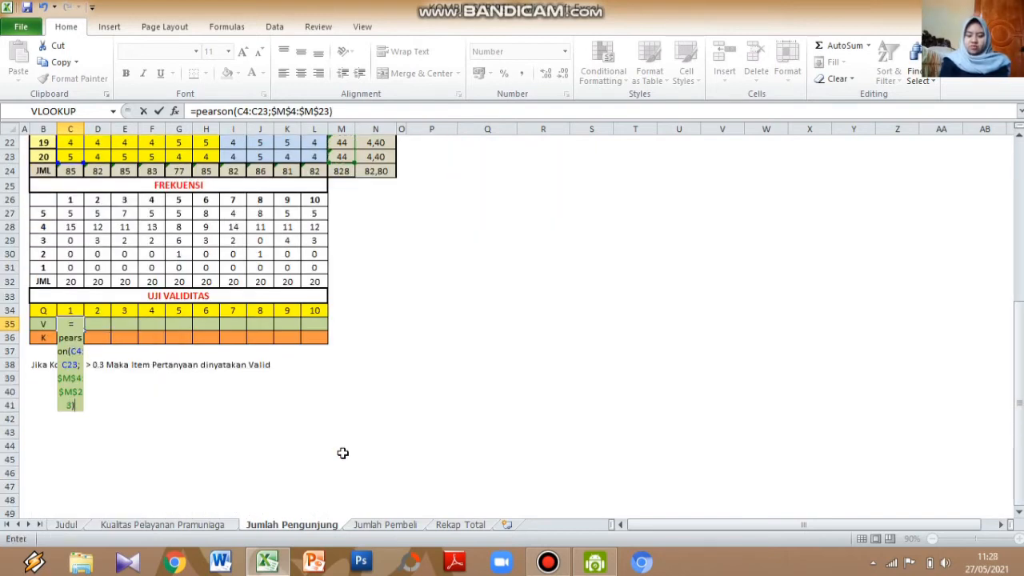
key(Return)
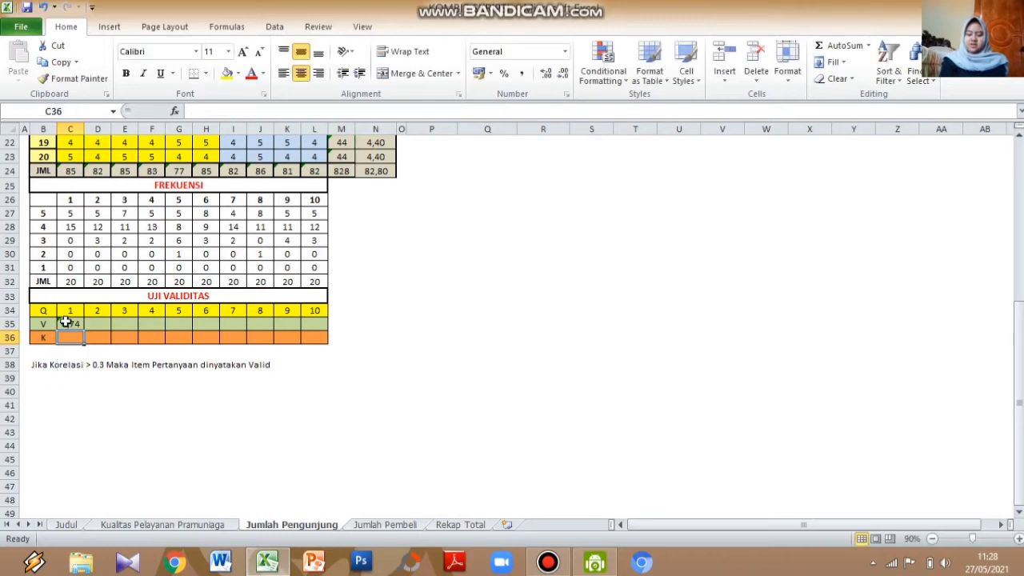
click(68, 323)
drag(83, 330, 321, 324)
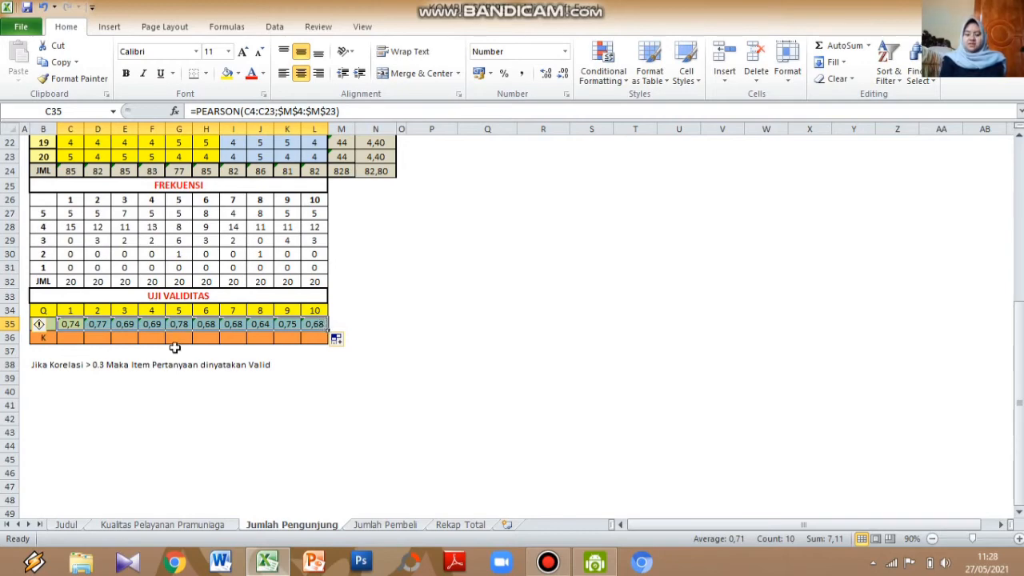
- Enter Valid in C36 of the UJI VALIDITAS table and fill it across row K to L36
click(75, 337)
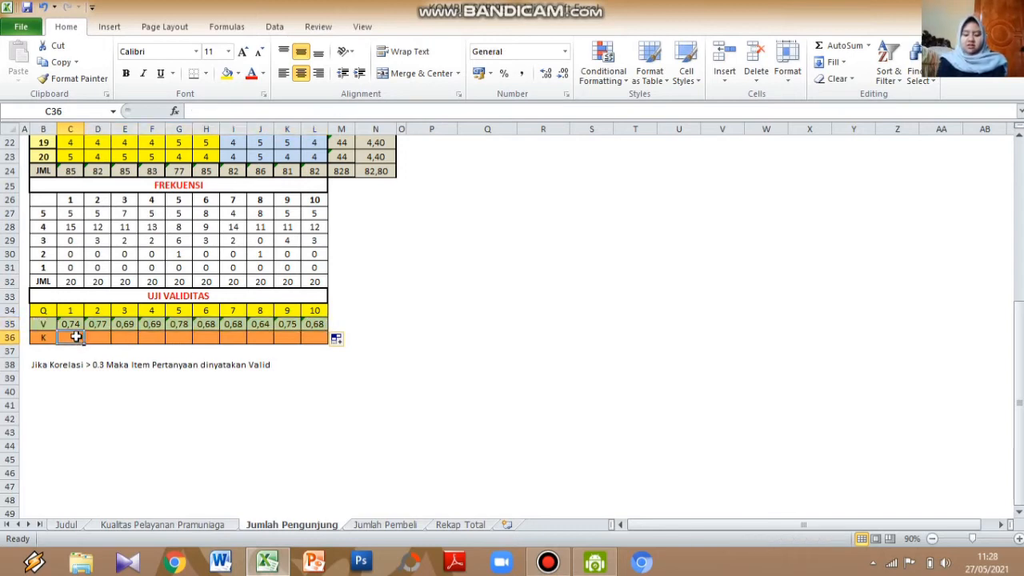
text(Va)
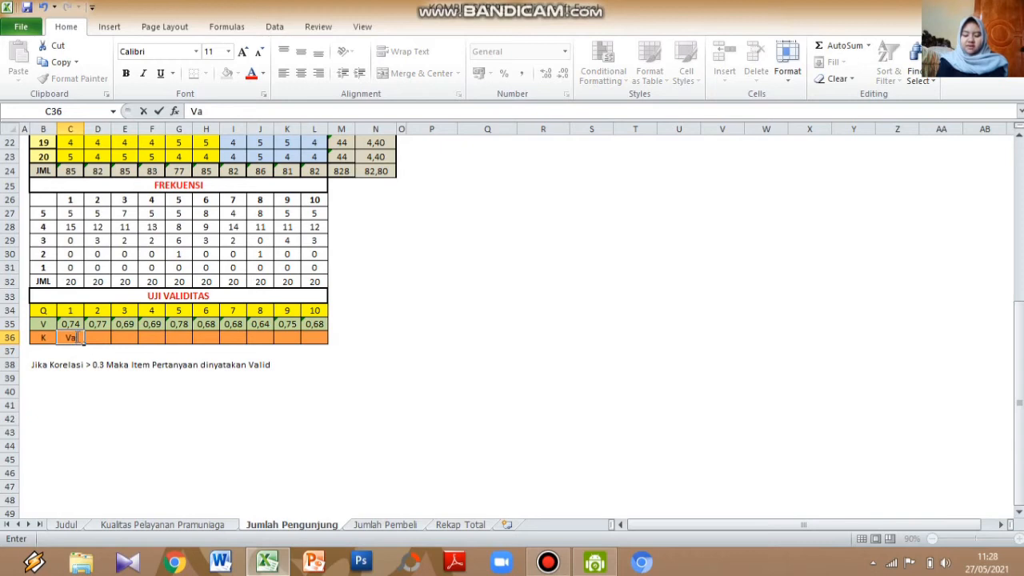
text(lid)
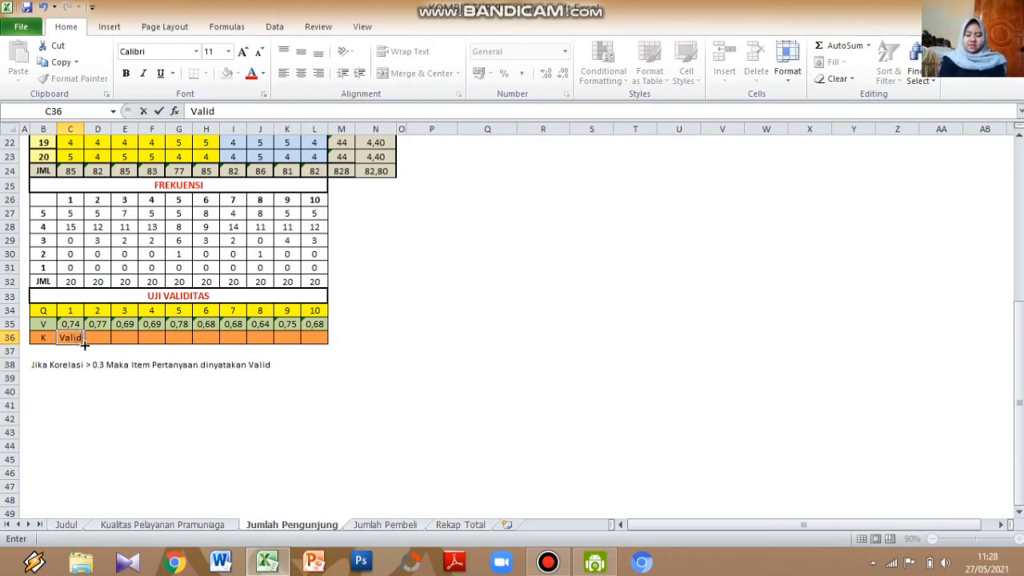
drag(84, 345, 316, 339)
- Copy the validity results C35:L36 and paste them as transposed values into TABEL VALIDITAS starting at Q4
drag(70, 324, 312, 337)
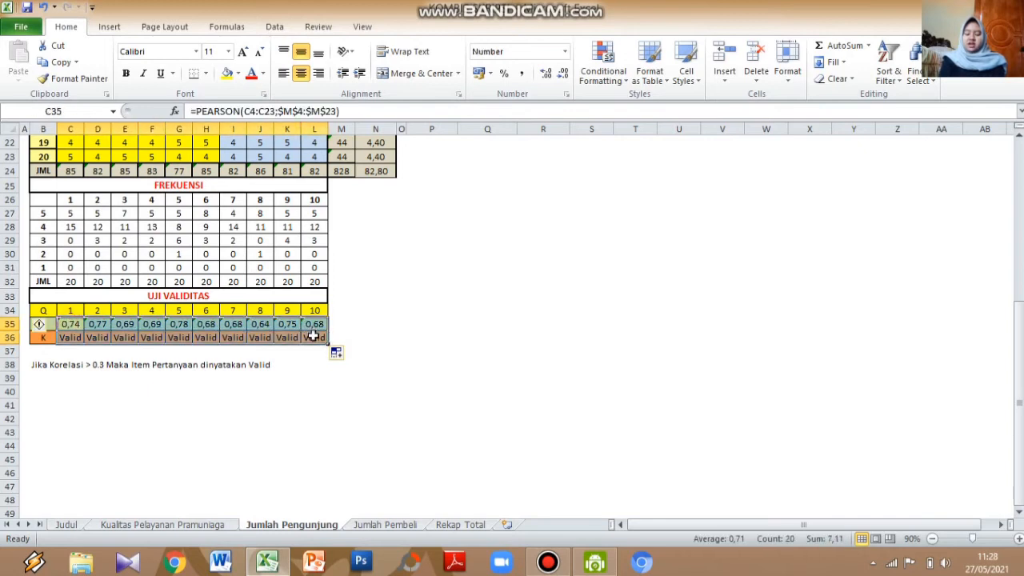
key(ctrl+c)
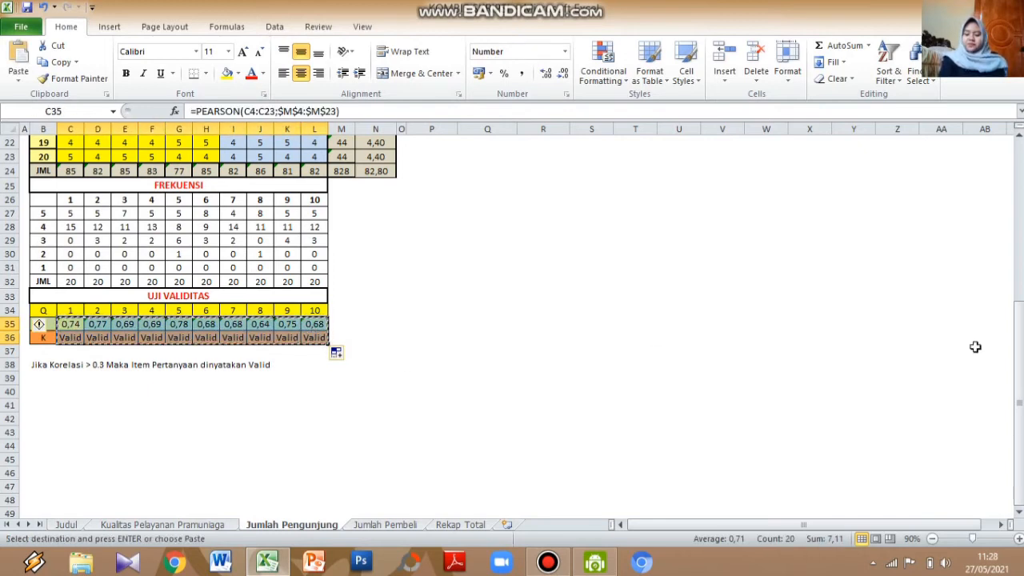
drag(1016, 349, 1014, 209)
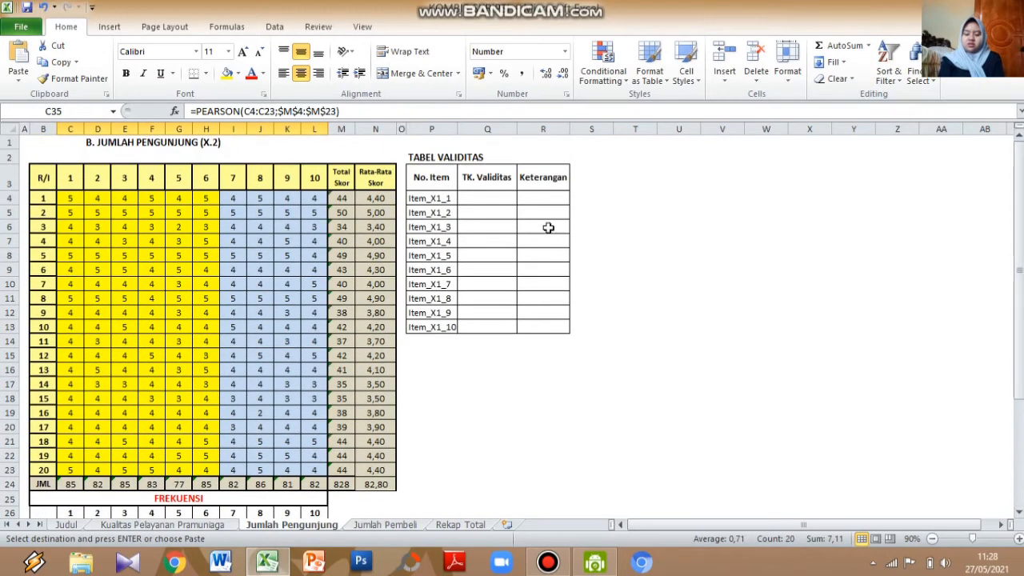
click(477, 199)
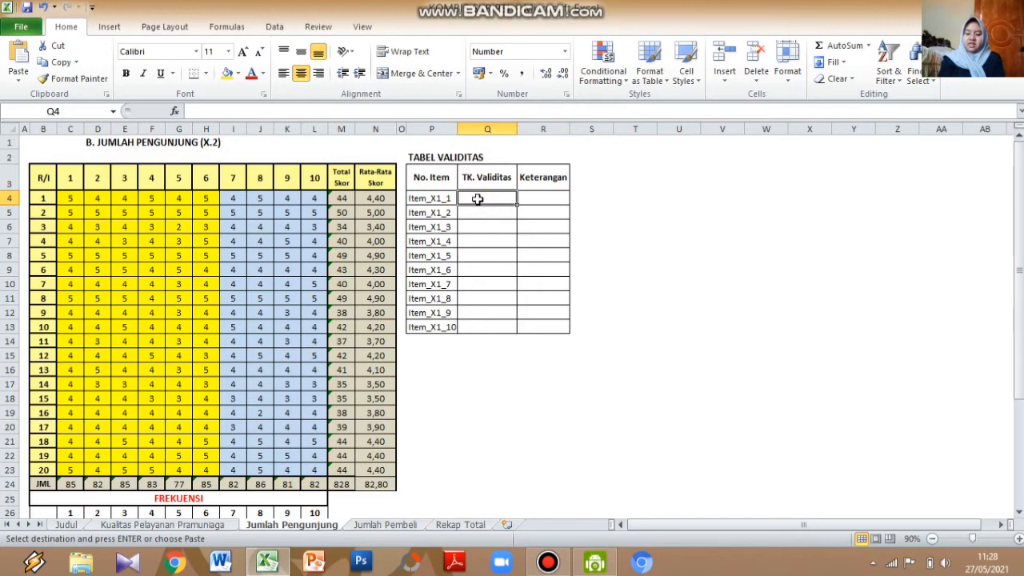
right_click(478, 200)
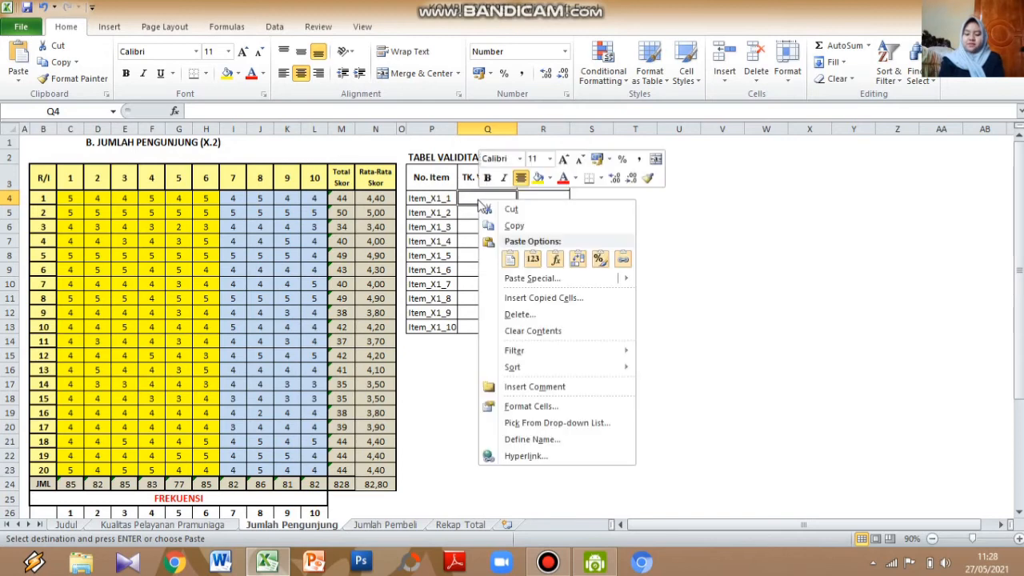
click(527, 278)
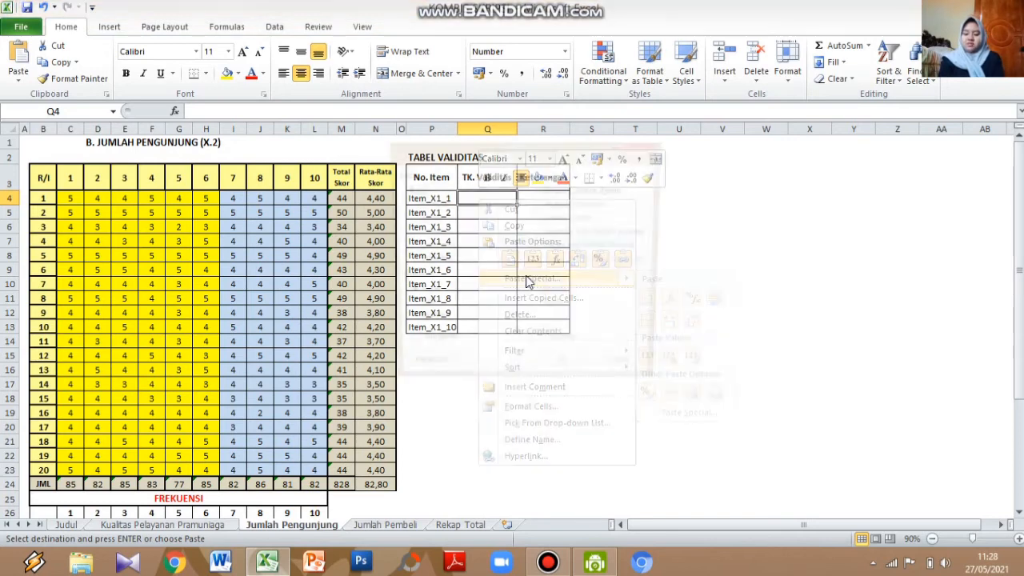
click(424, 220)
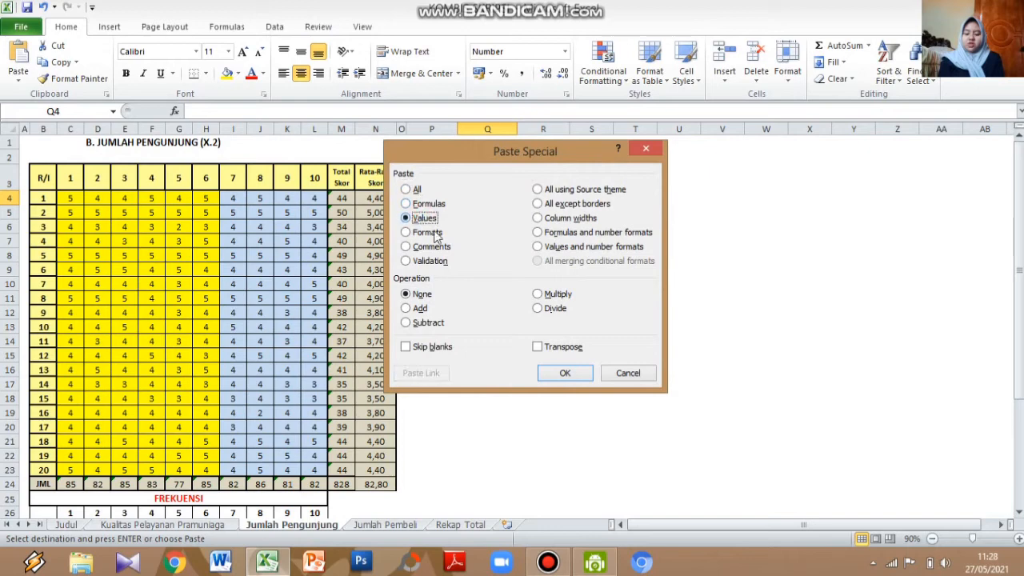
click(550, 347)
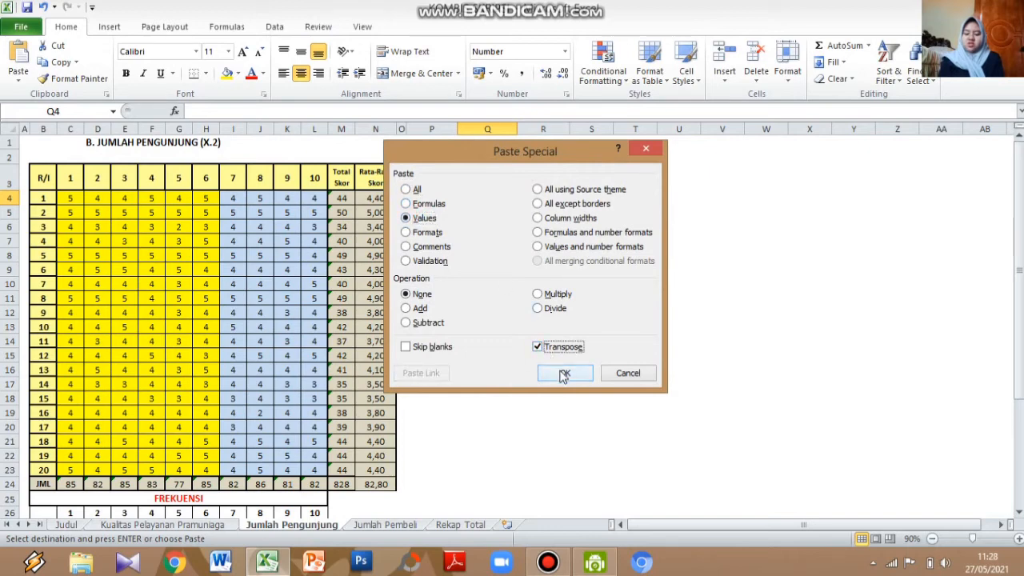
click(565, 374)
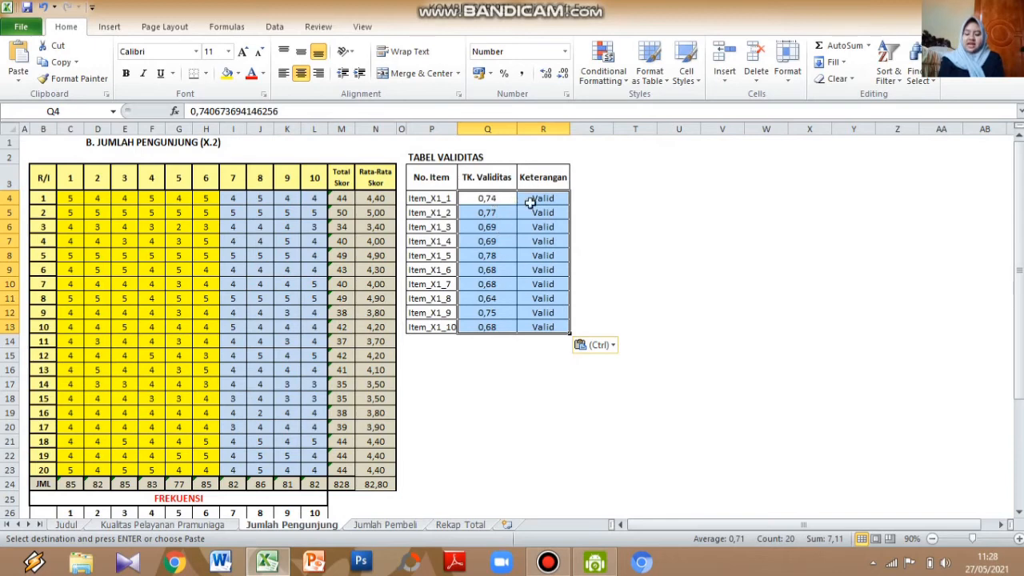
click(494, 202)
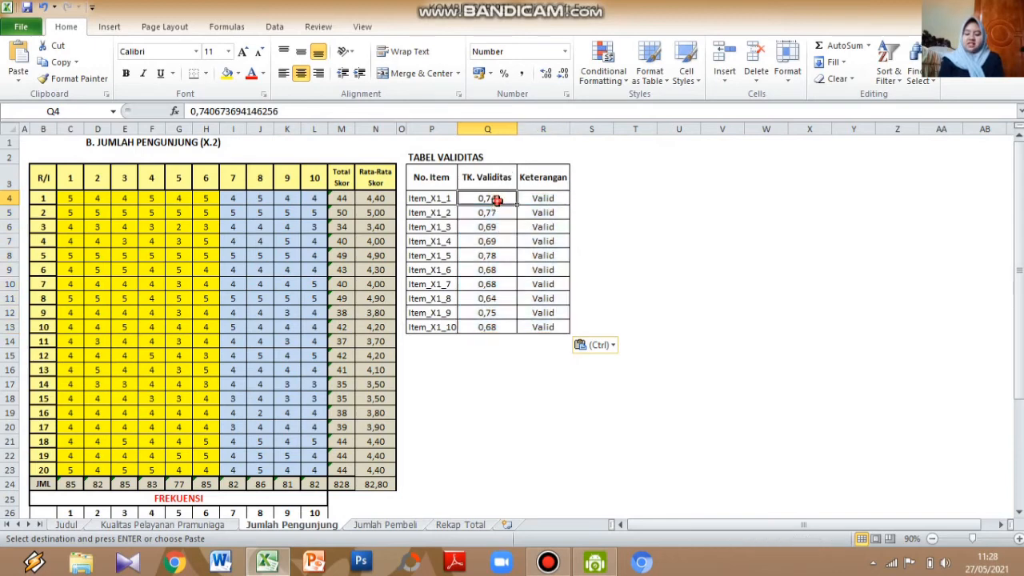
click(506, 270)
click(524, 403)
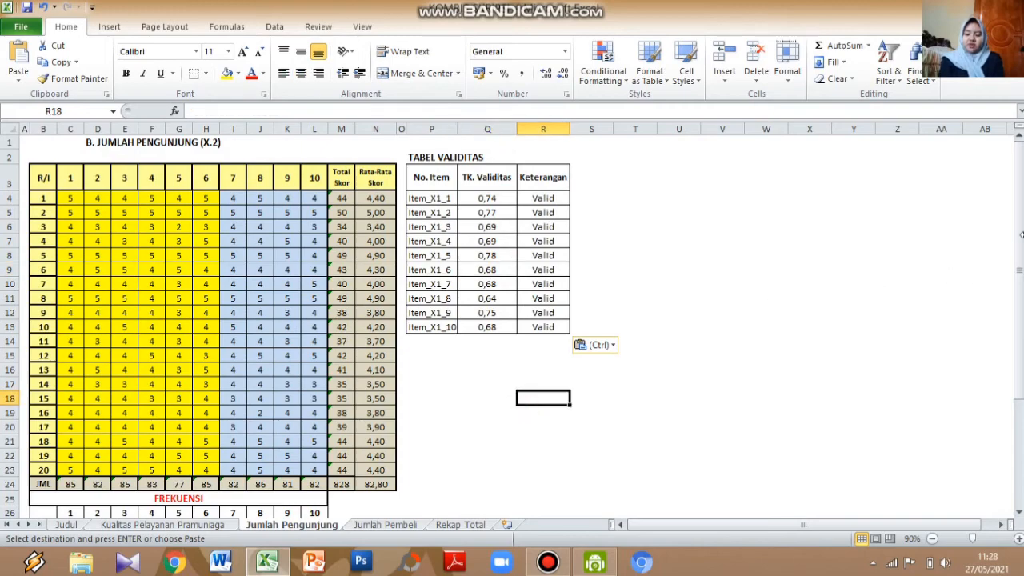
mouse_move(1020, 236)
mouse_down()
mouse_move(1020, 310)
mouse_move(1020, 225)
mouse_up()
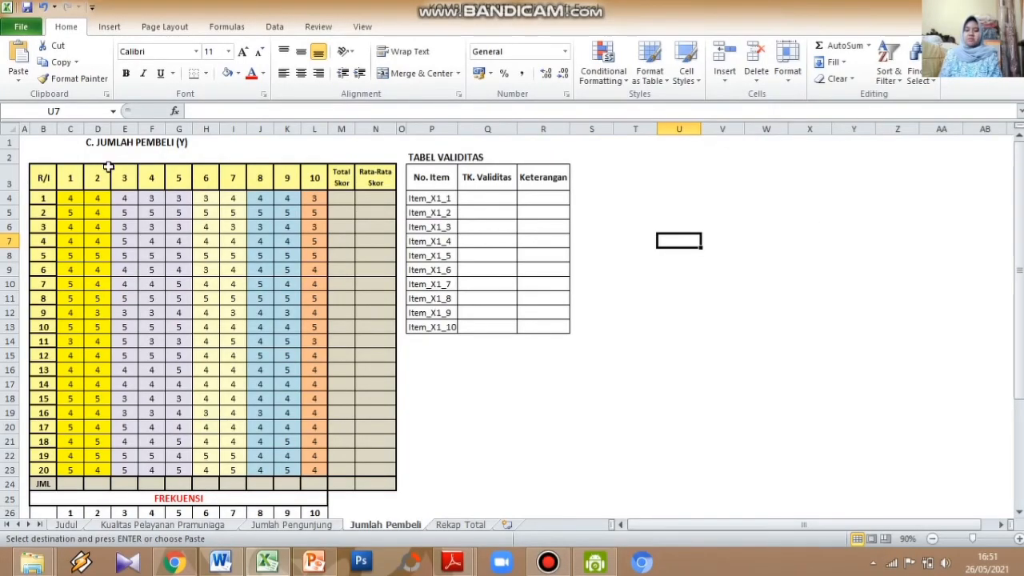
- AutoSum the score block C4:M24 on the Jumlah Pembeli sheet to fill the Total Skor column and the JML row
drag(74, 179, 314, 177)
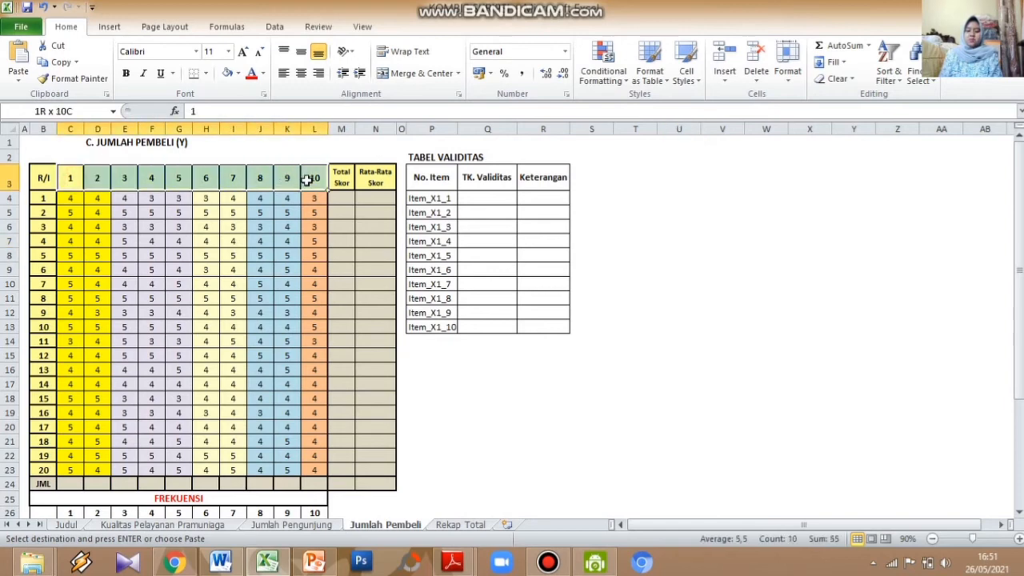
drag(43, 198, 47, 472)
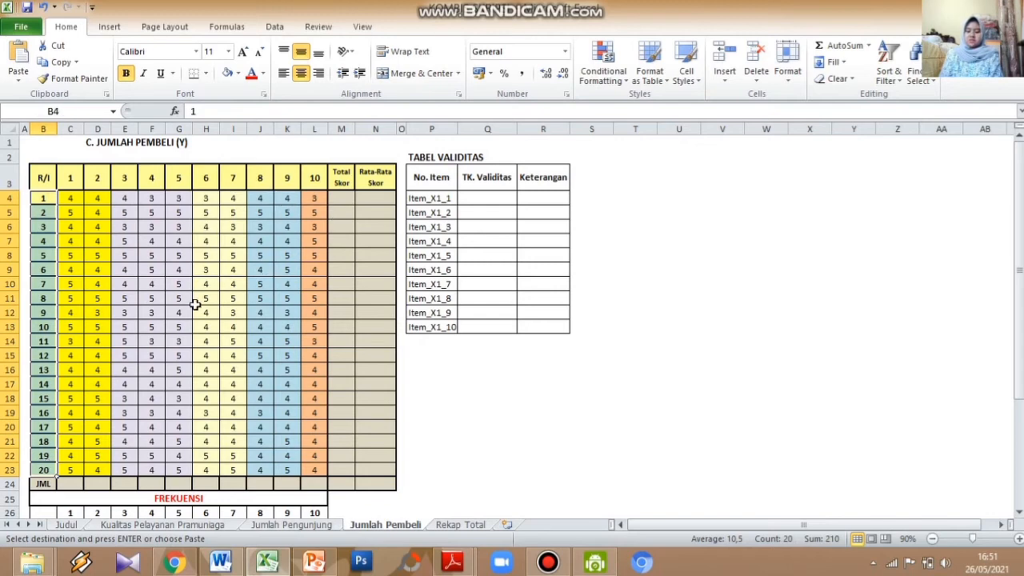
click(339, 201)
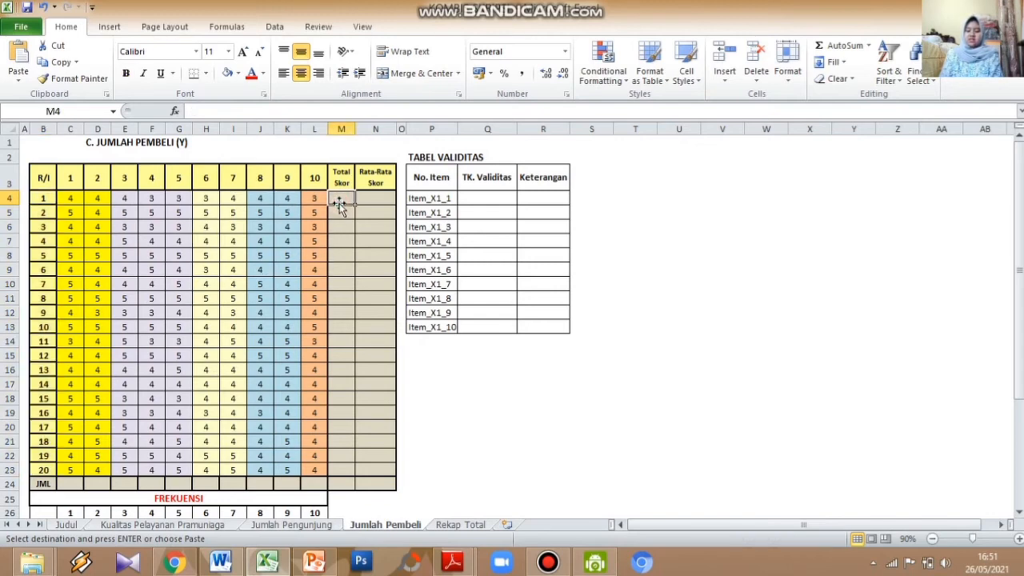
drag(64, 200, 348, 485)
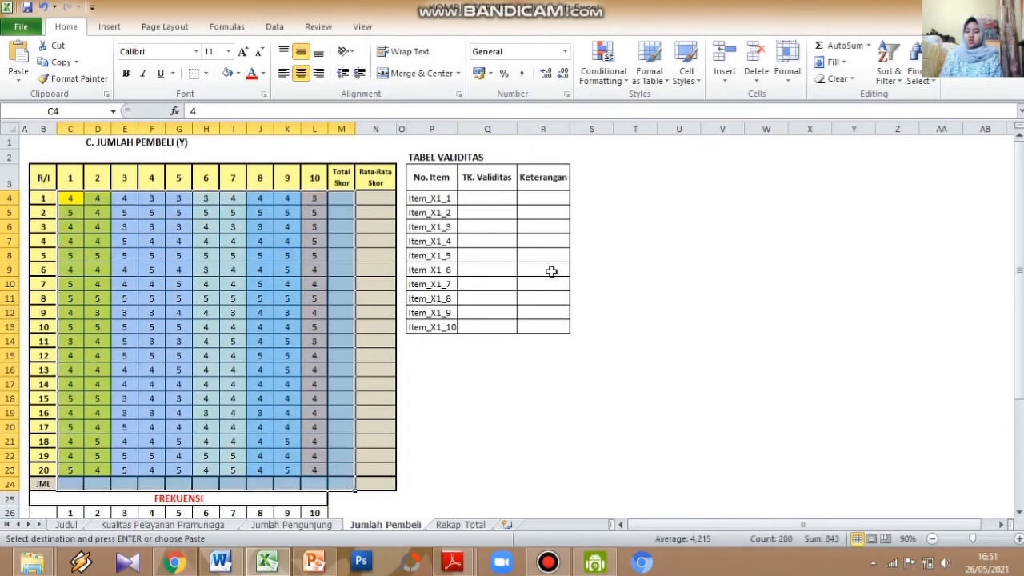
click(834, 46)
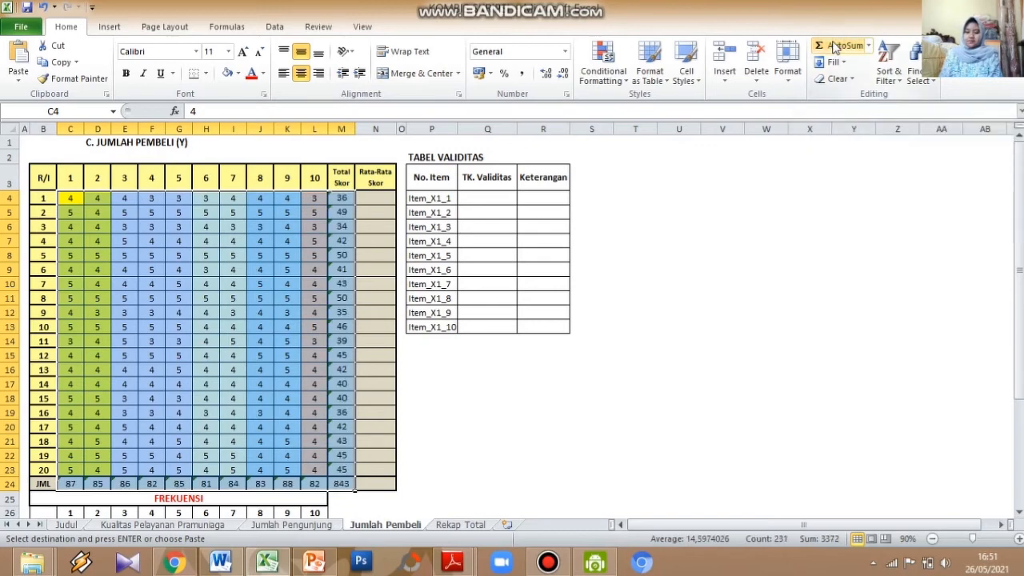
- Enter =M4/10 in N4 of the Rata-Rata Skor column and fill it down to the JML row, N24
click(380, 203)
text(=)
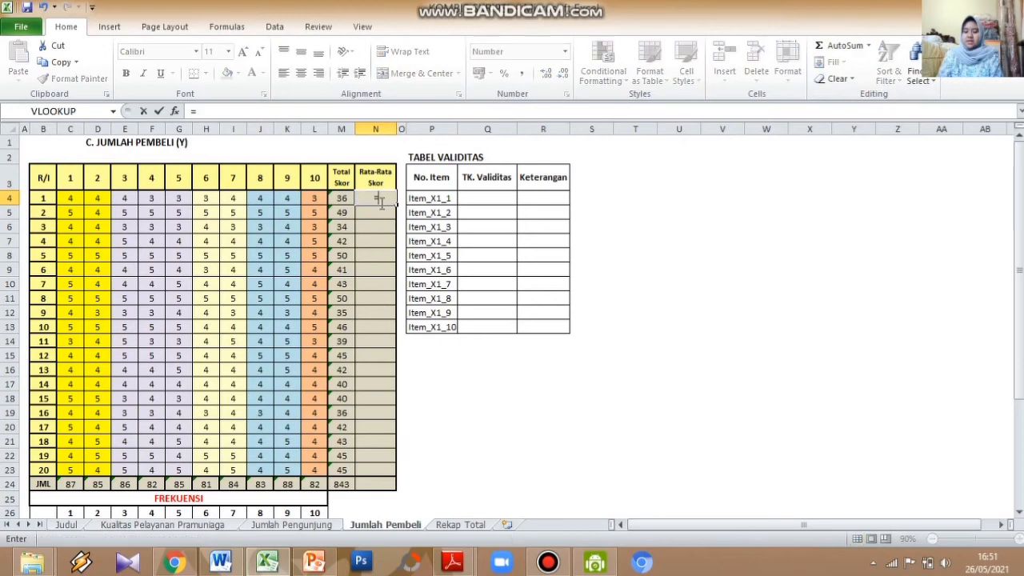
click(342, 200)
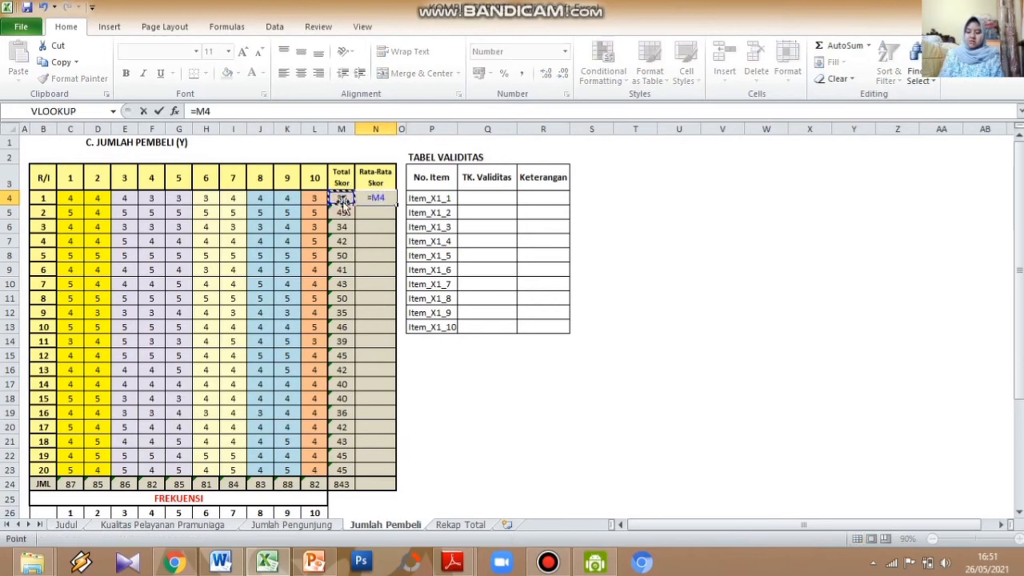
text(/10)
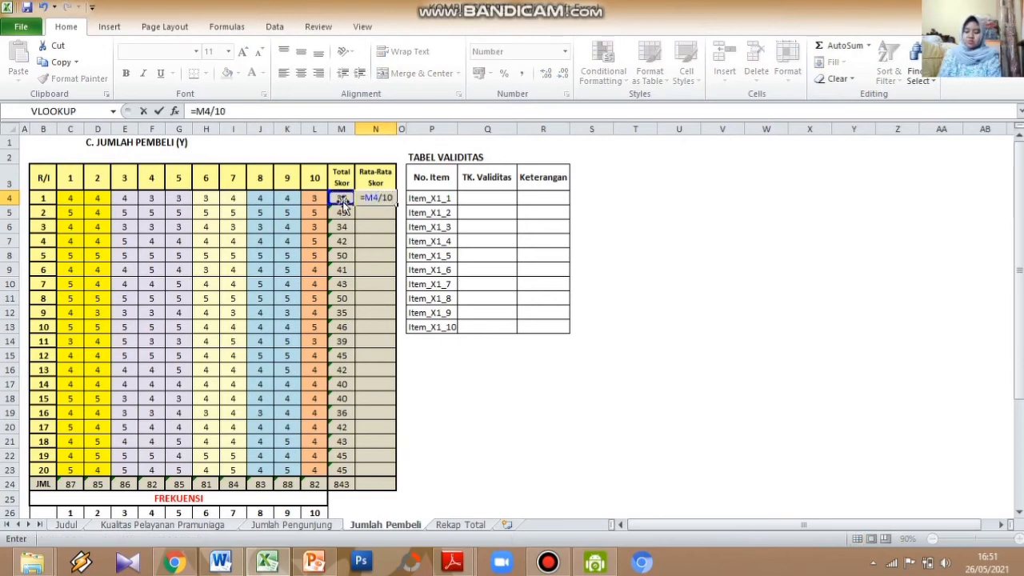
key(Return)
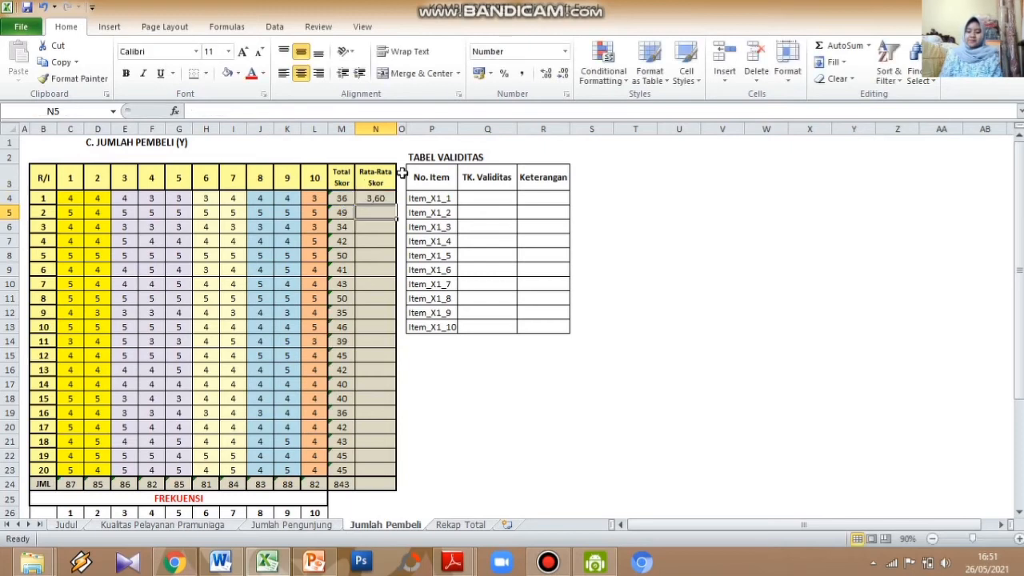
click(388, 196)
drag(391, 205, 392, 485)
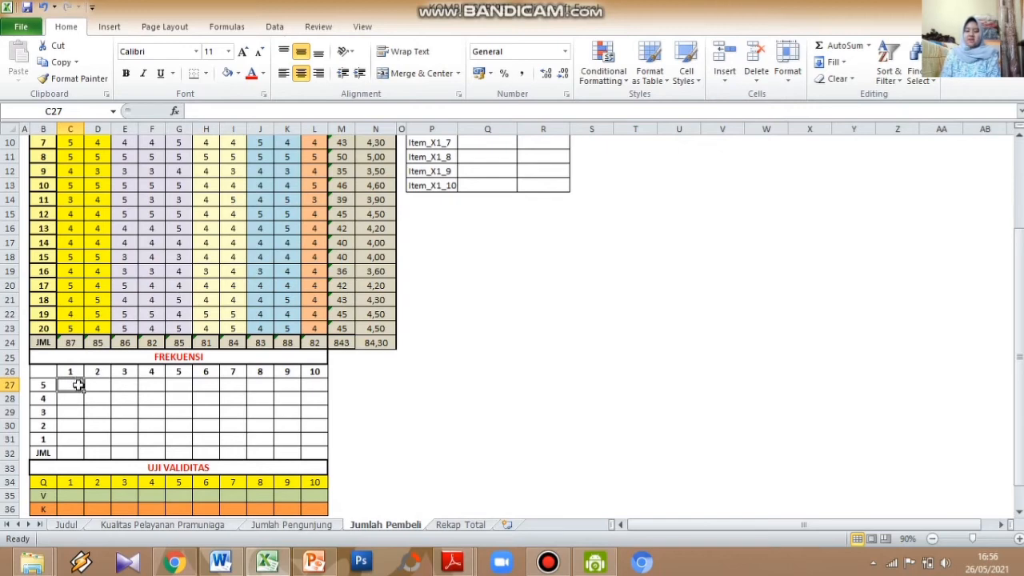
- Start a COUNTIF formula in C27 of the FREKUENSI table with the row-locked range C$4:C$23
text(=)
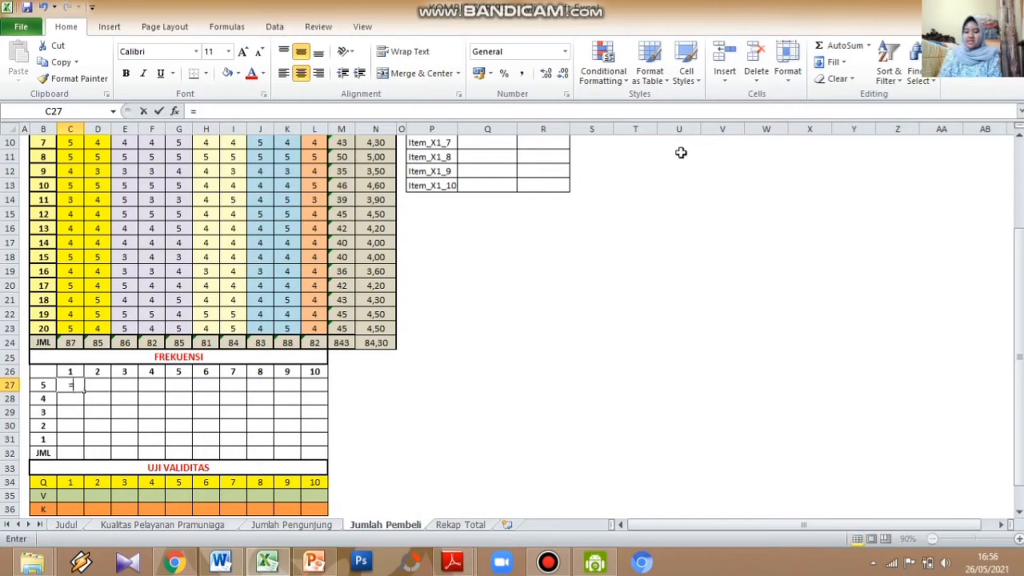
text(counti)
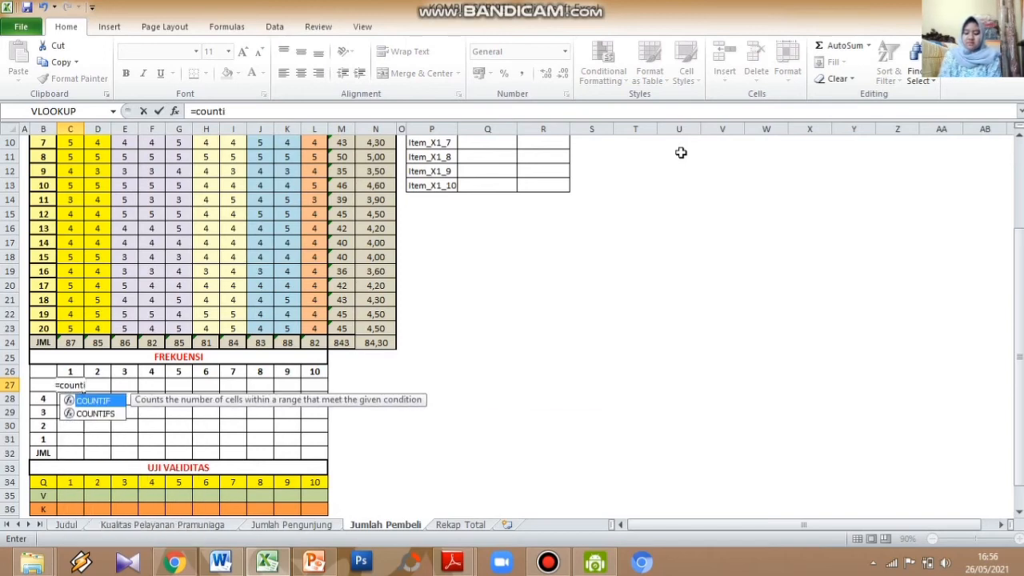
text(f)
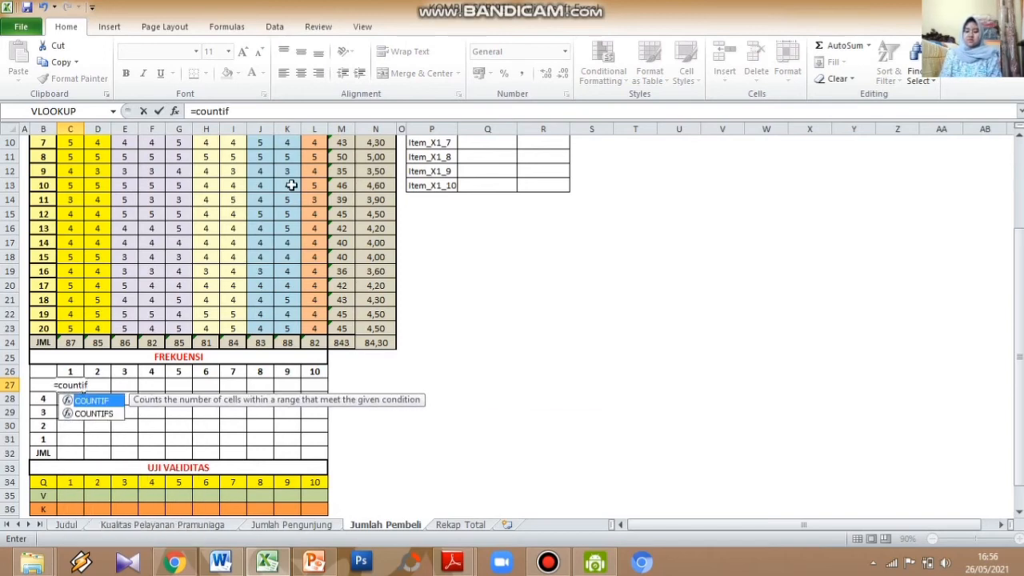
text(()
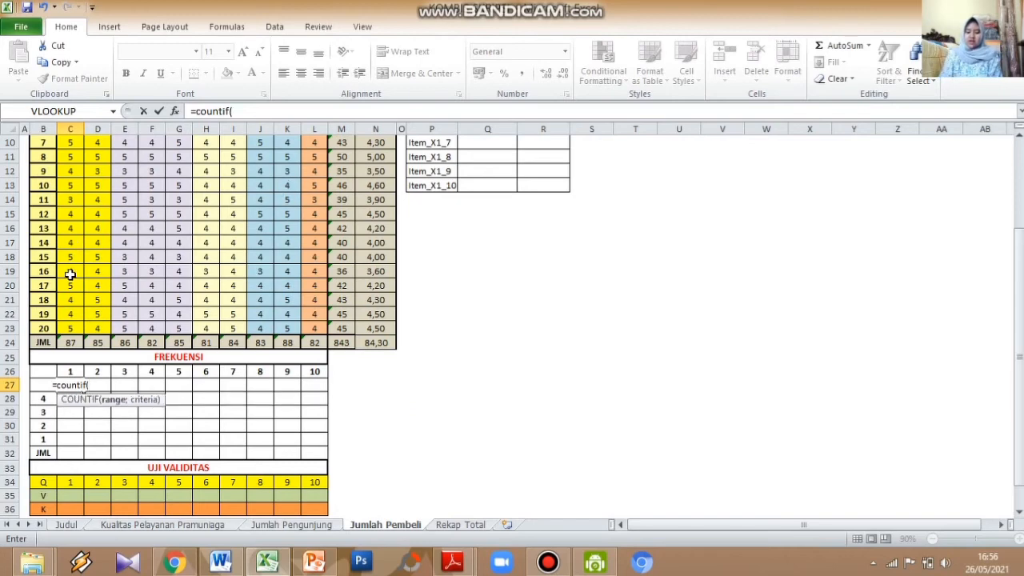
drag(78, 328, 70, 184)
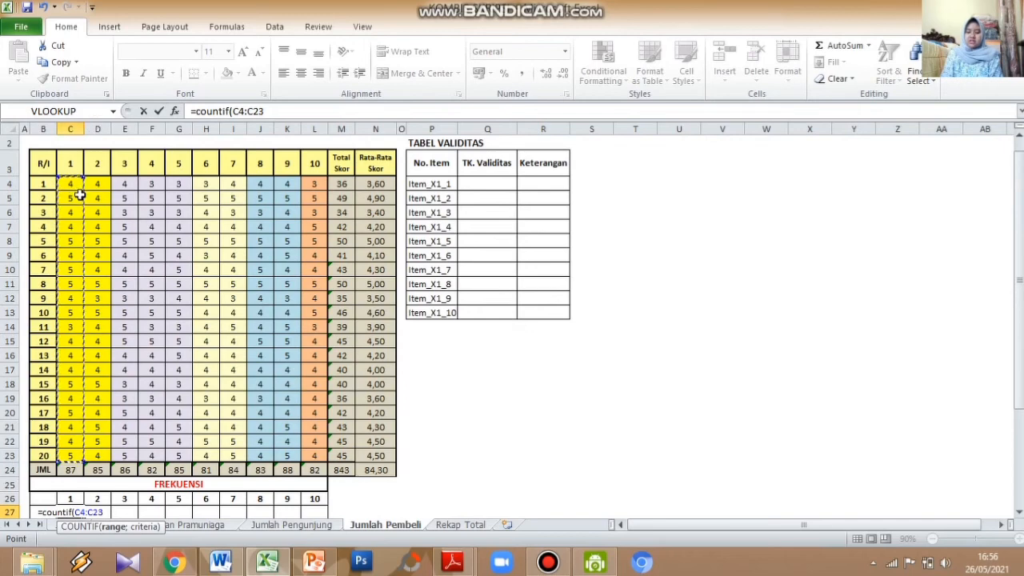
key(F4)
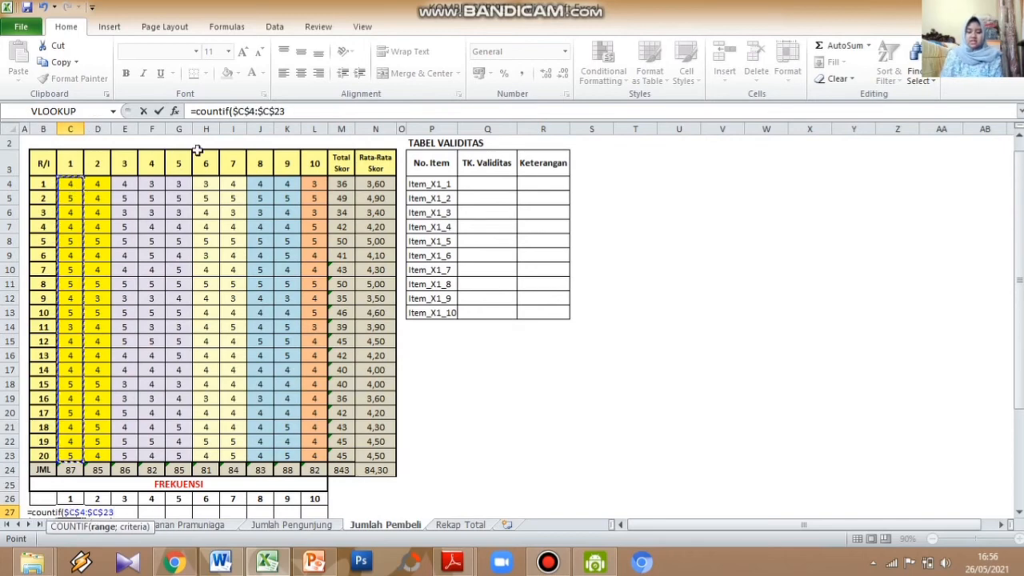
click(236, 112)
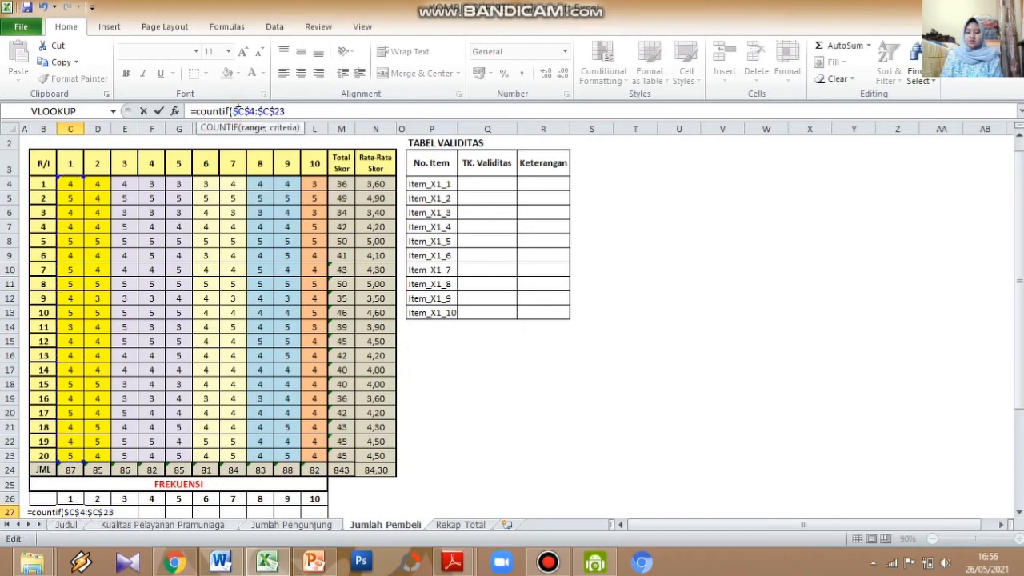
key(BackSpace)
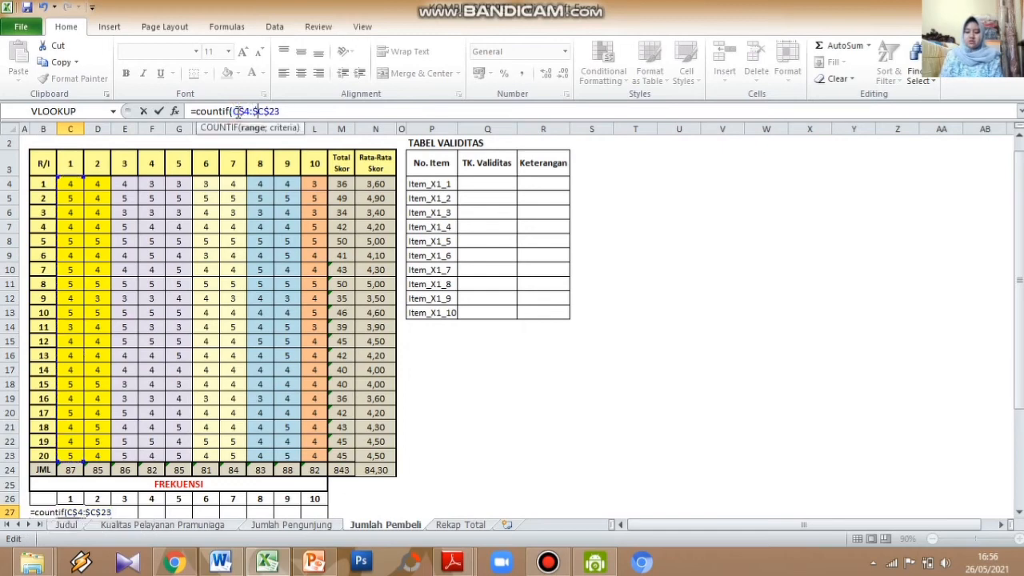
key(Right)
key(Right)
key(Right)
key(Right)
key(Right)
key(BackSpace)
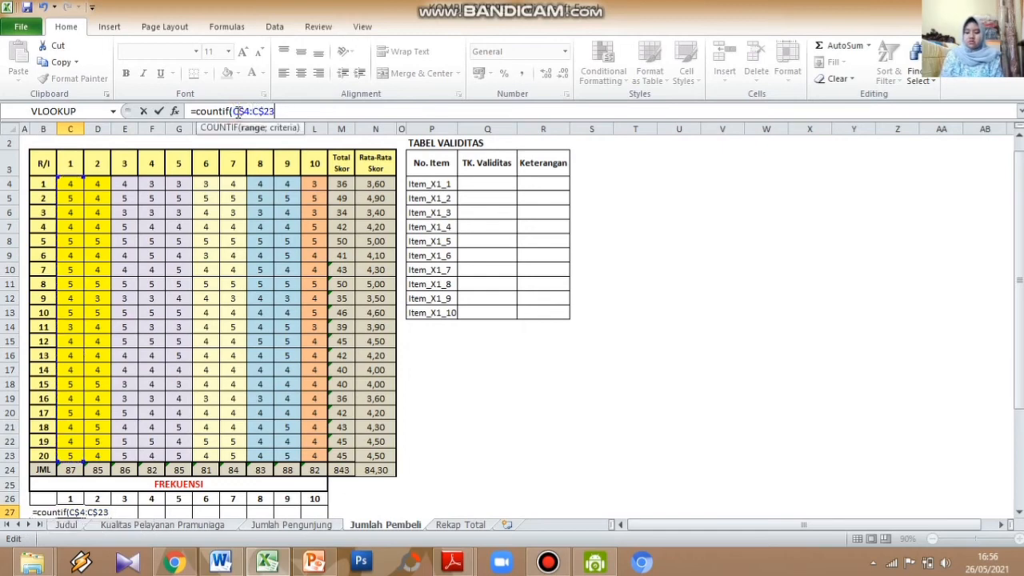
- Complete the COUNTIF formula in C27 with the column-locked criterion $B27
text(;)
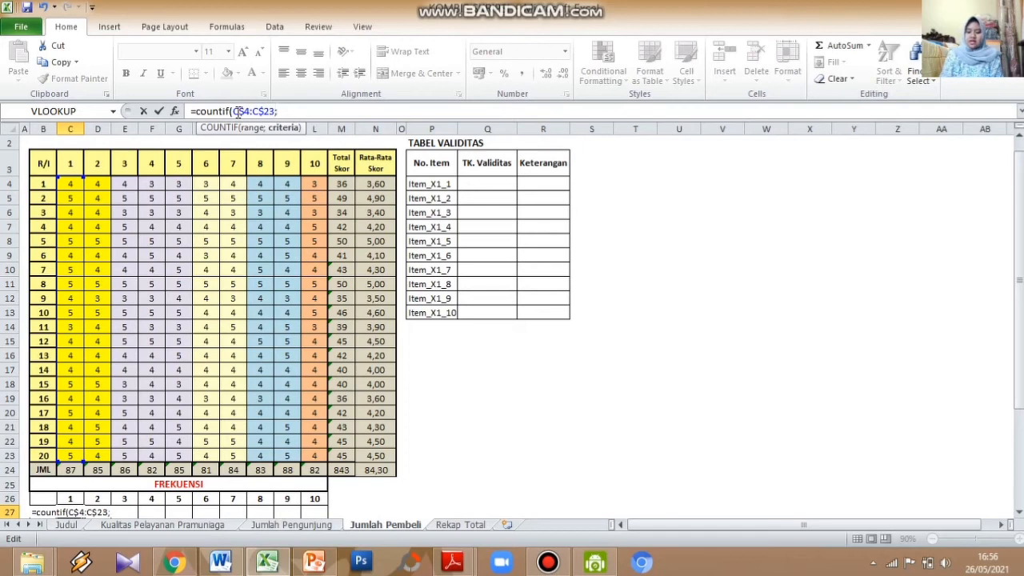
scroll(274, 423, down, 2)
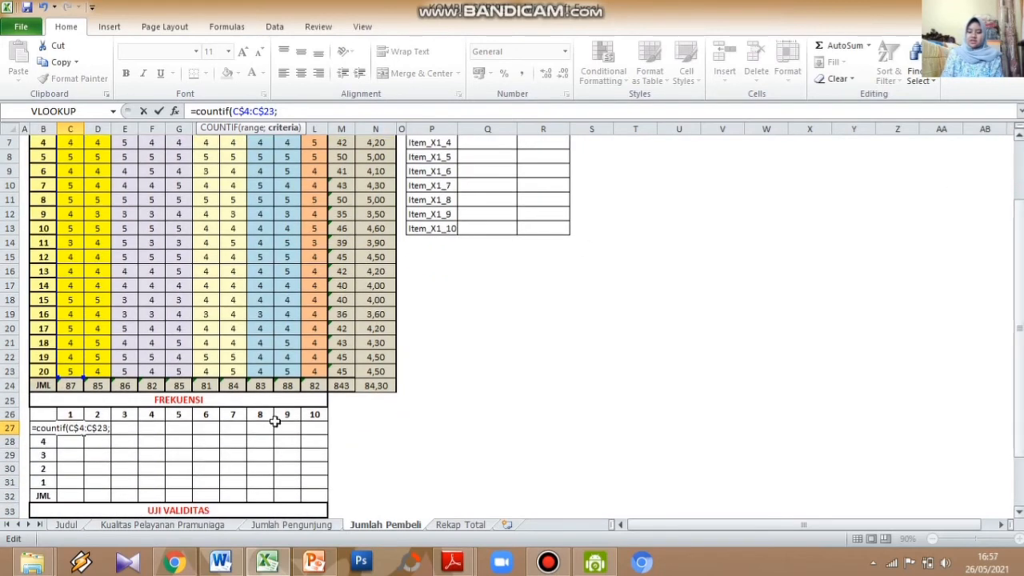
click(46, 416)
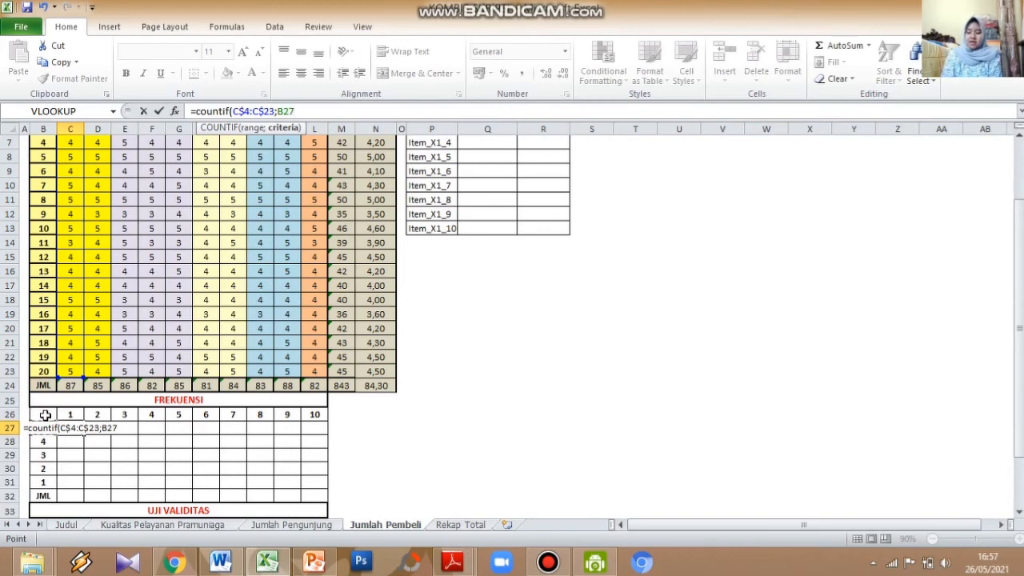
key(F4)
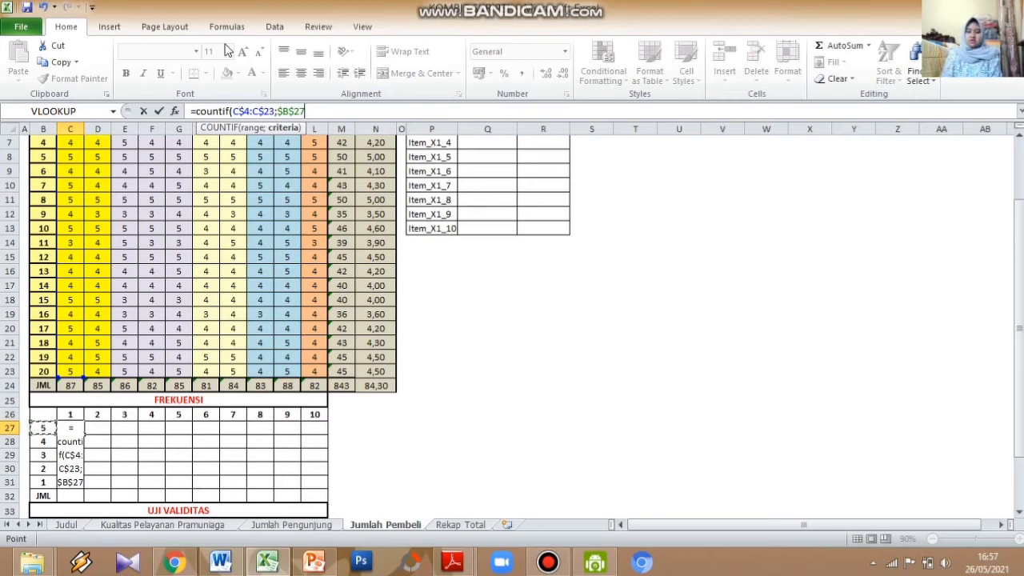
click(293, 111)
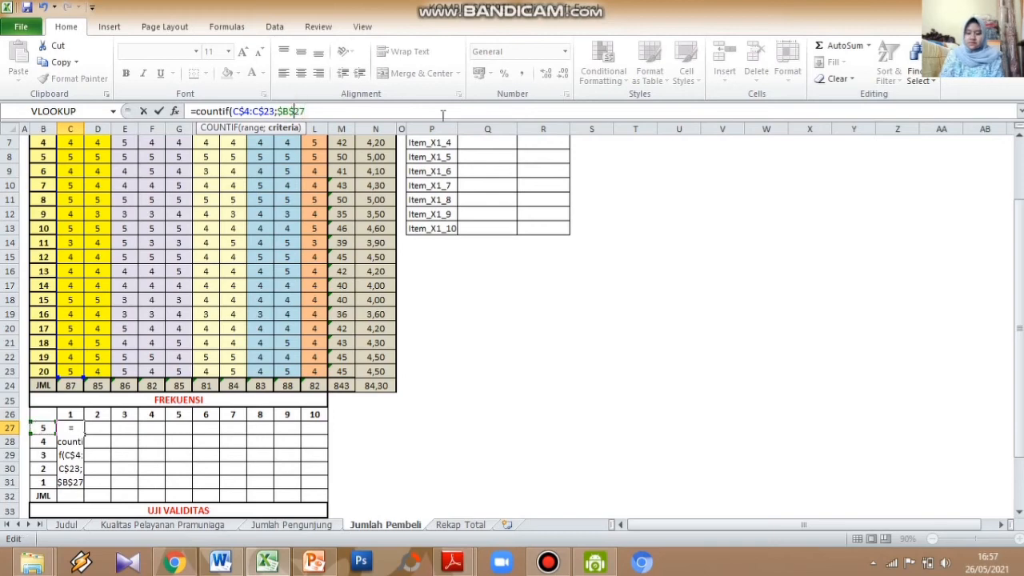
key(BackSpace)
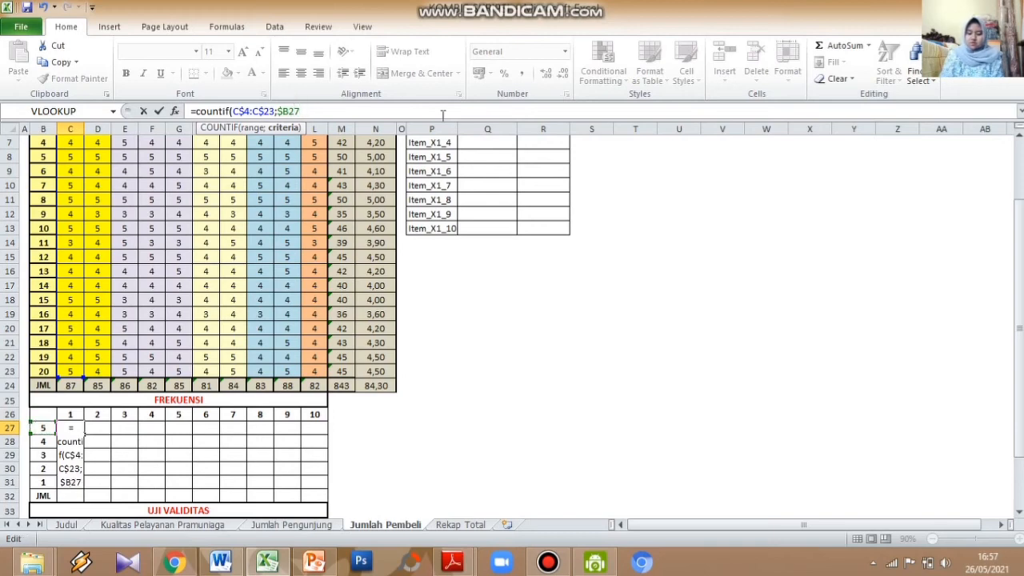
key(Return)
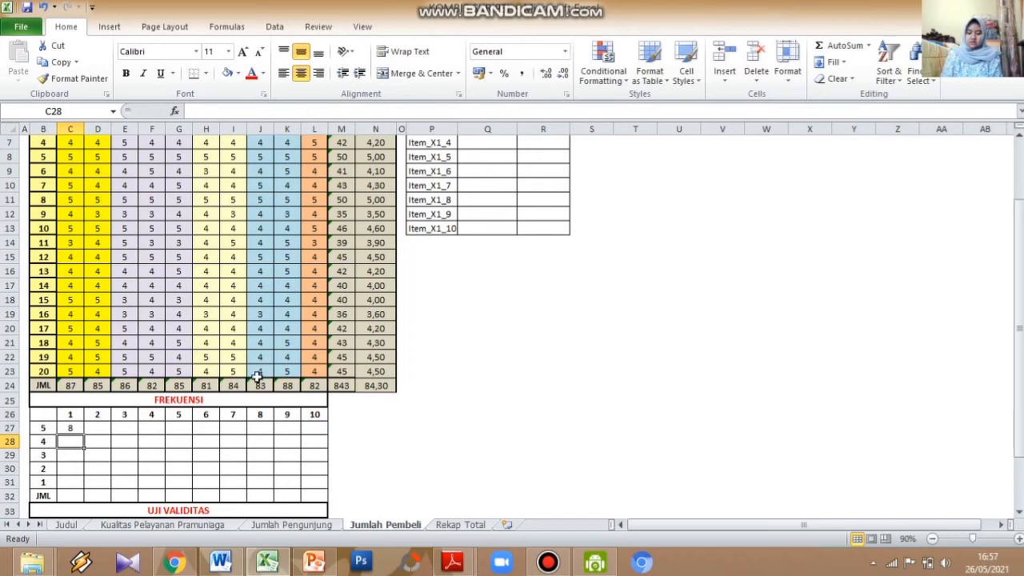
- Fill the COUNTIF formula across C27:L31 and AutoSum the block into the JML row, checking it against the number of respondents
click(72, 428)
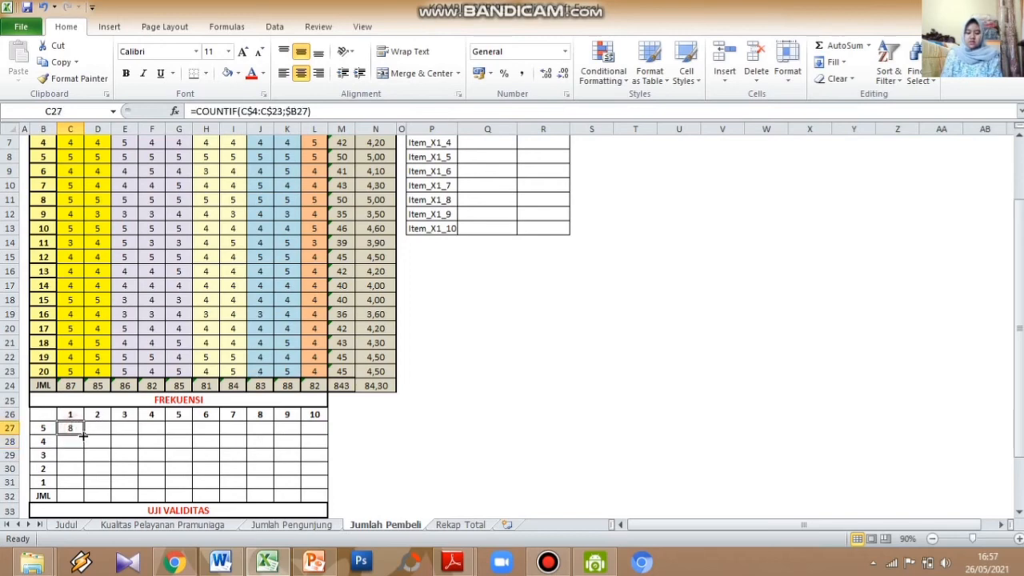
drag(83, 434, 324, 484)
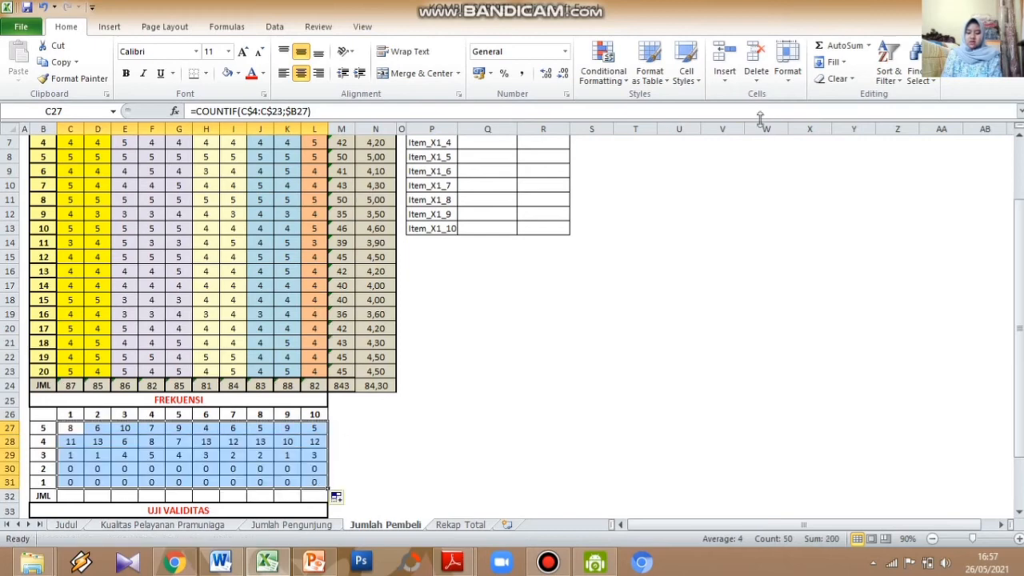
click(840, 46)
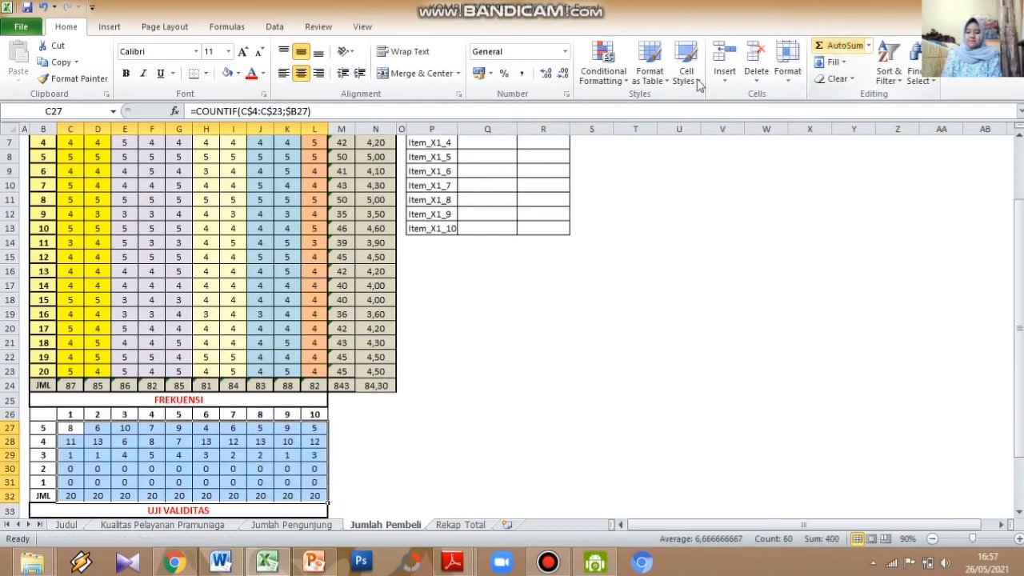
click(74, 498)
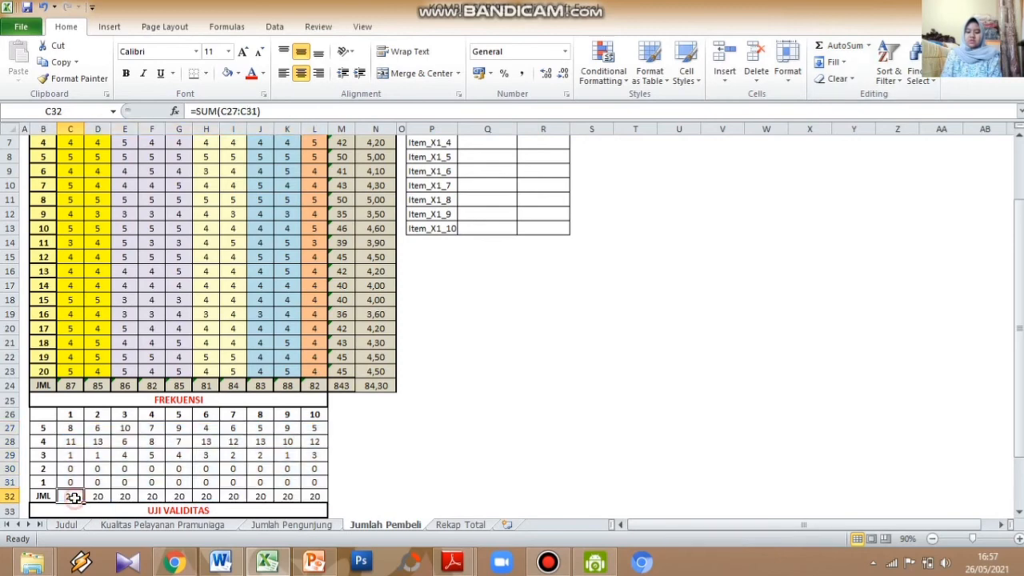
click(46, 372)
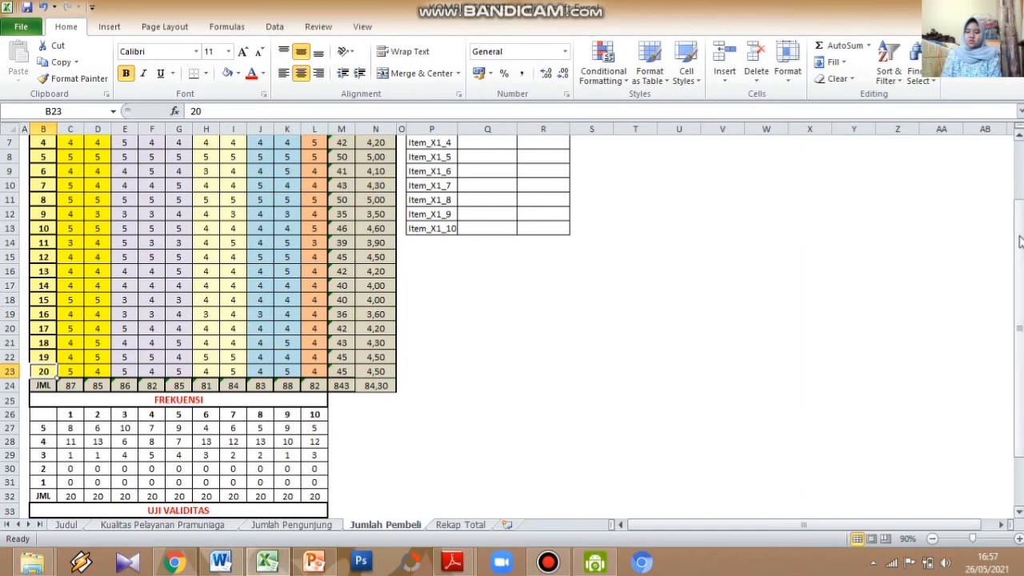
- Start a PEARSON formula in C35 of the UJI VALIDITAS table with the item 1 scores C4:C23 as the first array
drag(1019, 293, 1020, 294)
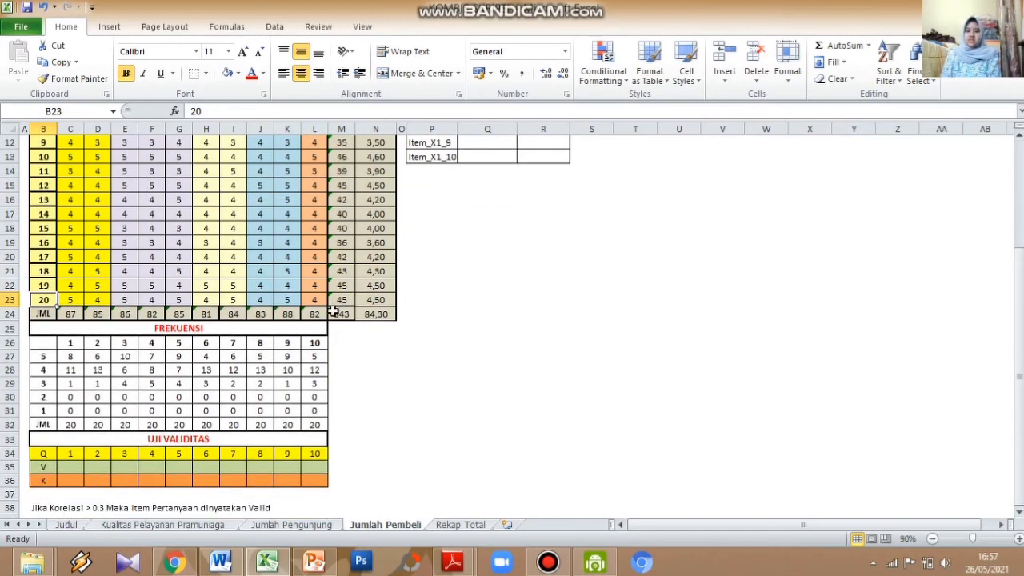
click(67, 471)
text(=)
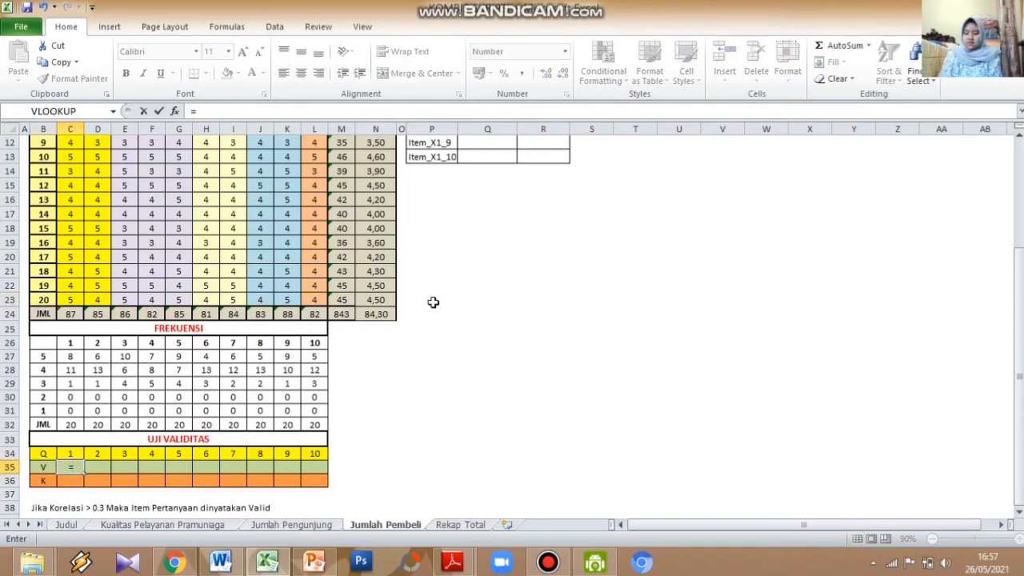
text(pea)
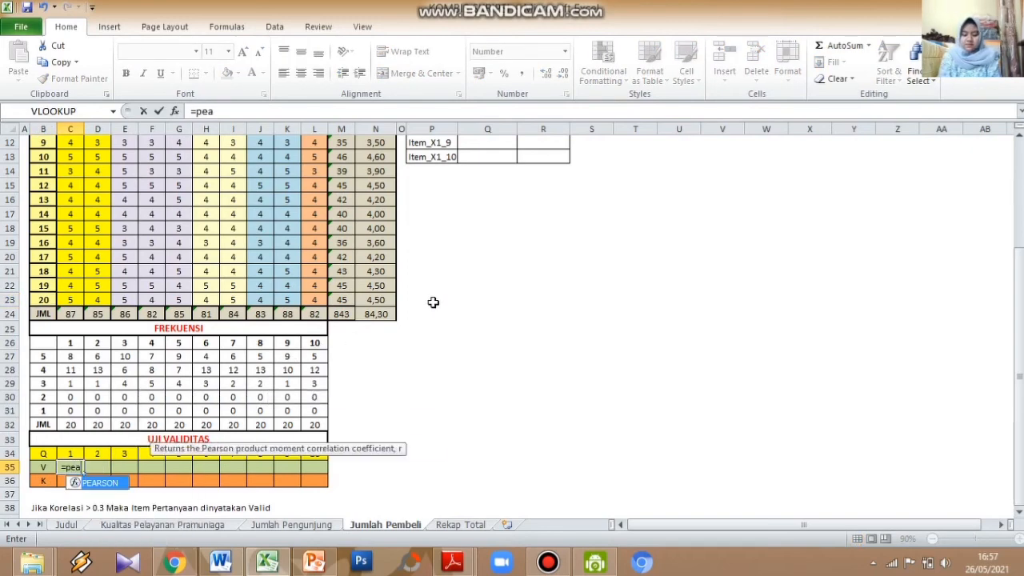
text(rson)
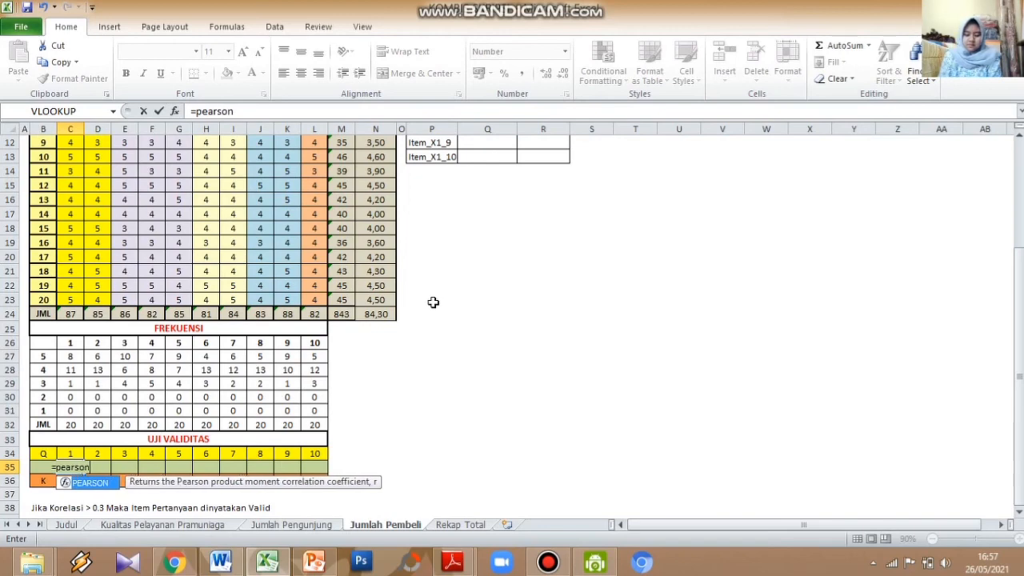
text(()
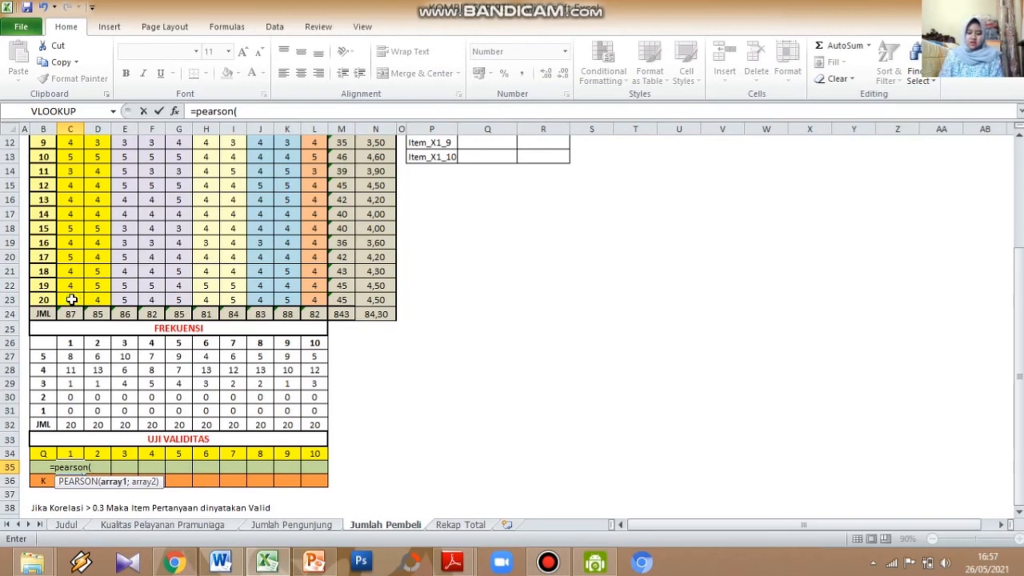
drag(72, 299, 76, 183)
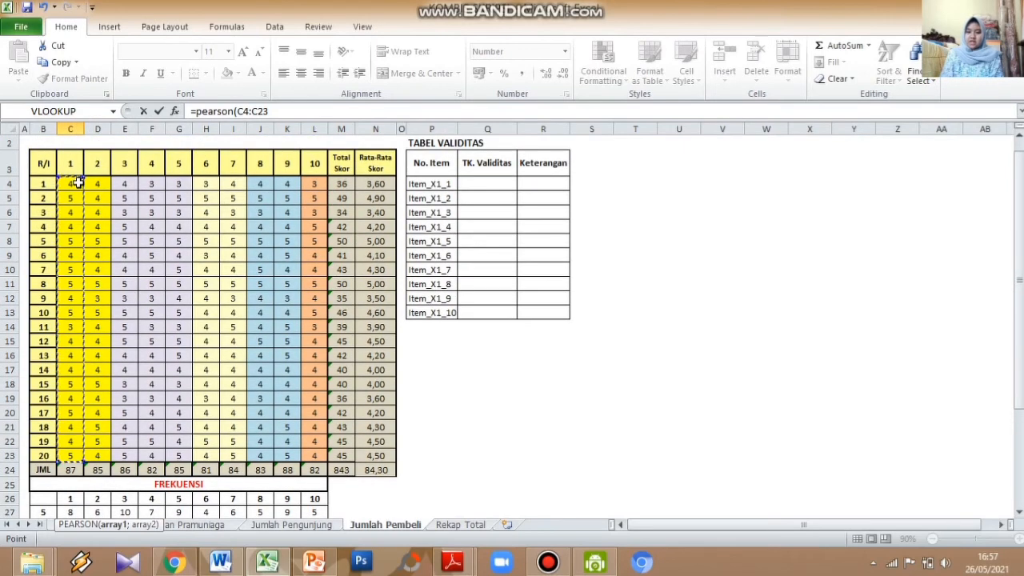
click(286, 112)
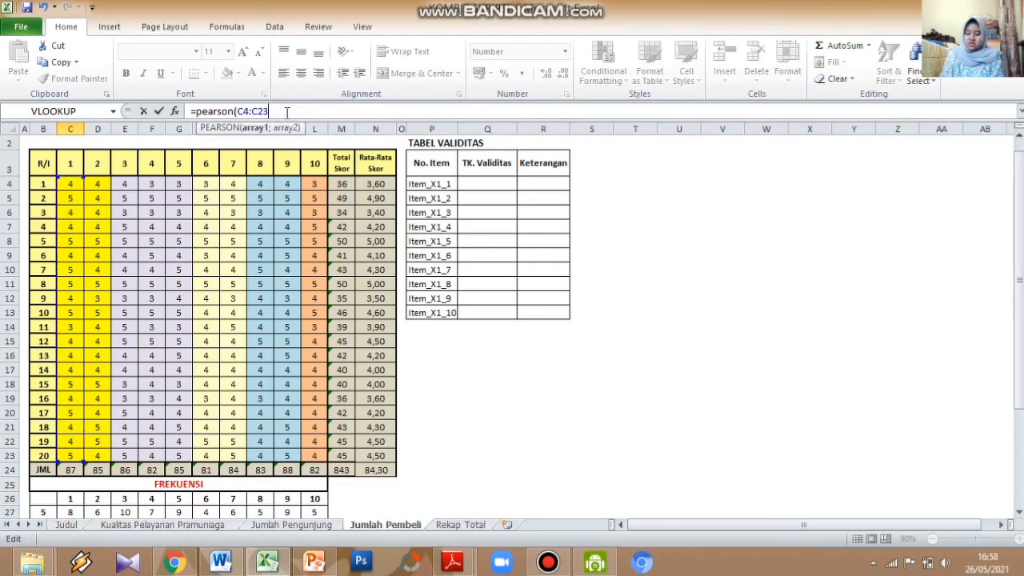
- Complete the C35 formula with the absolute total-score range $M$4:$M$23 as the second array and fill it across to L35
text(;)
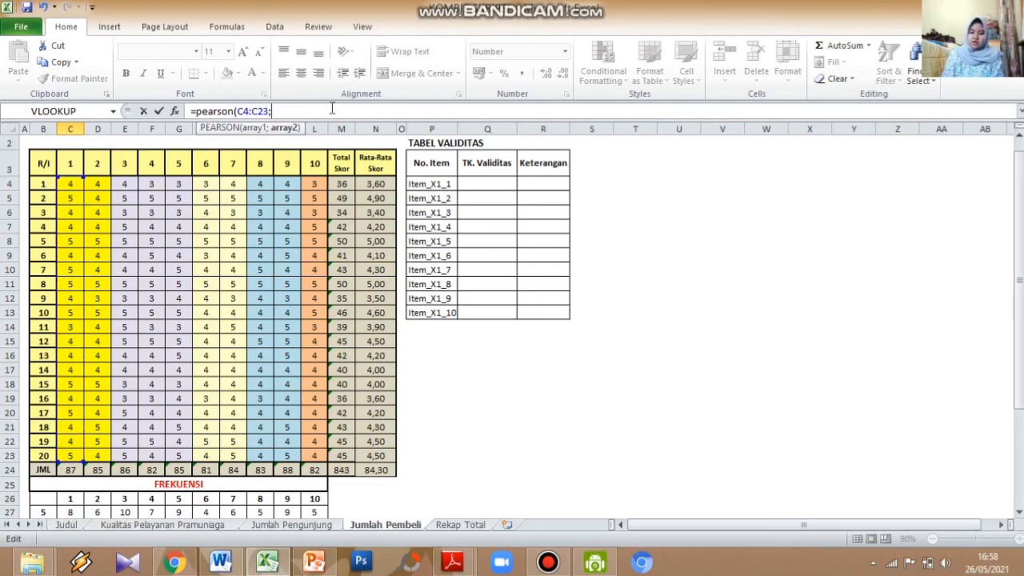
drag(347, 181, 344, 457)
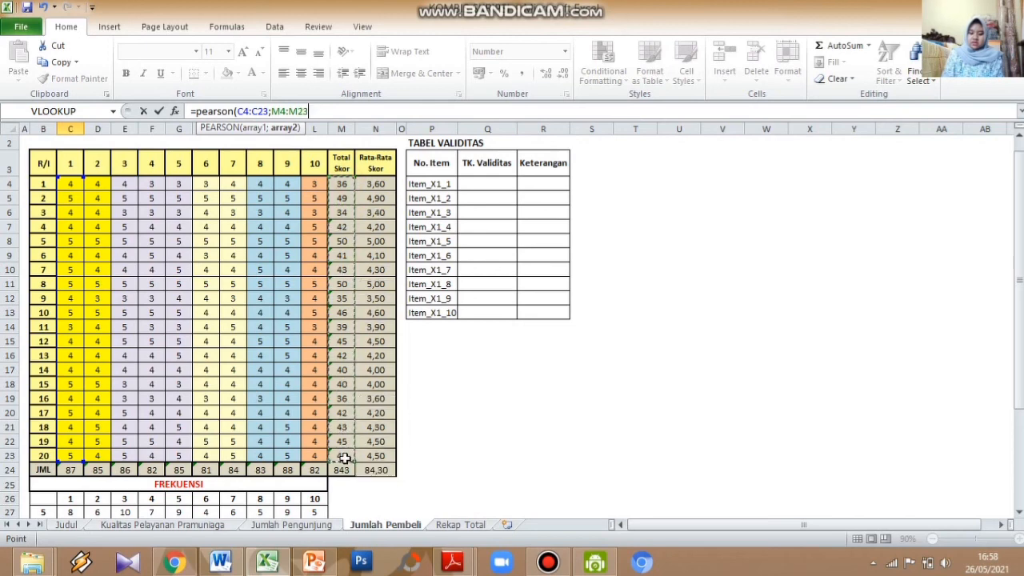
key(F4)
scroll(345, 458, down, 7)
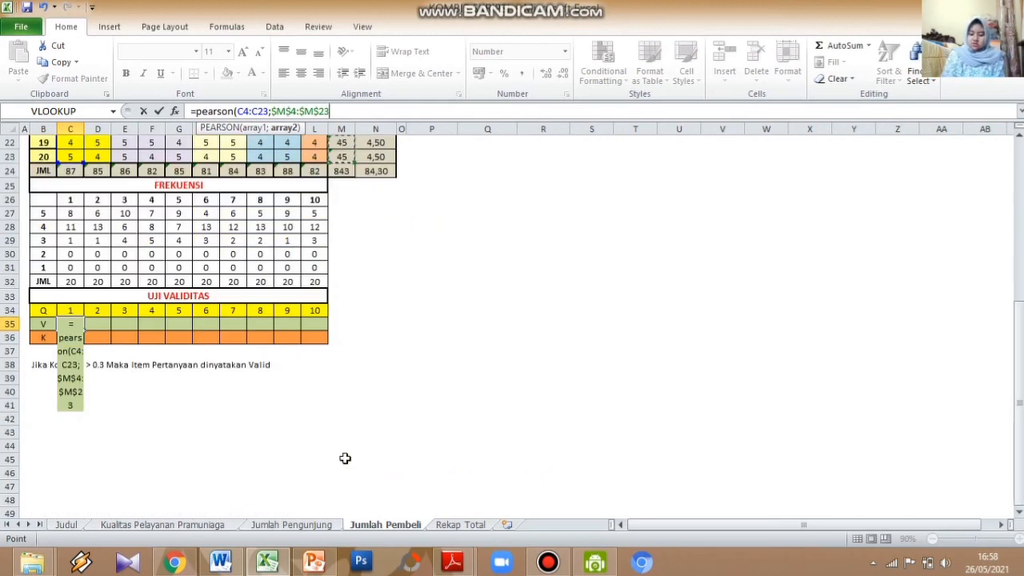
text())
key(Return)
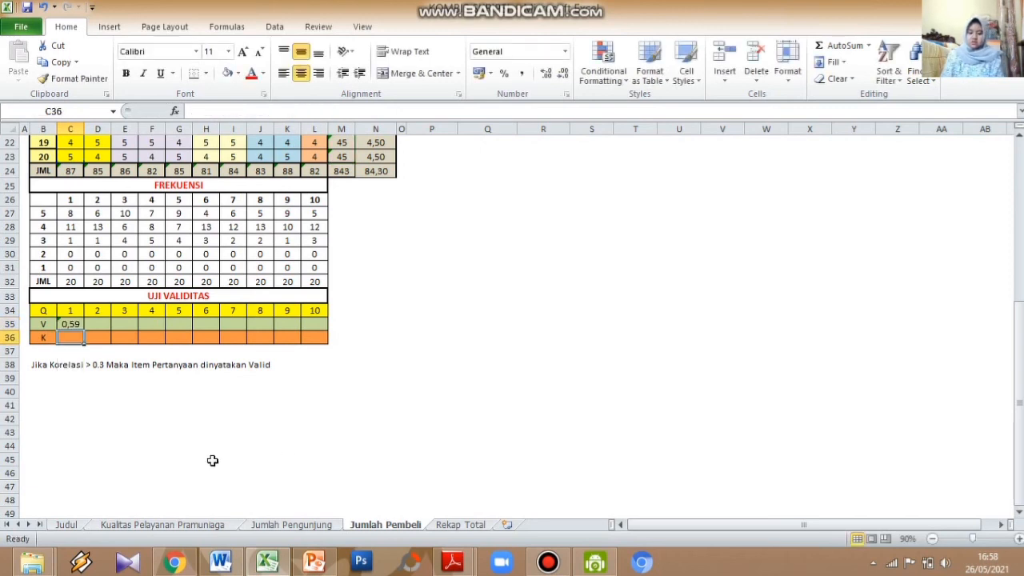
click(72, 324)
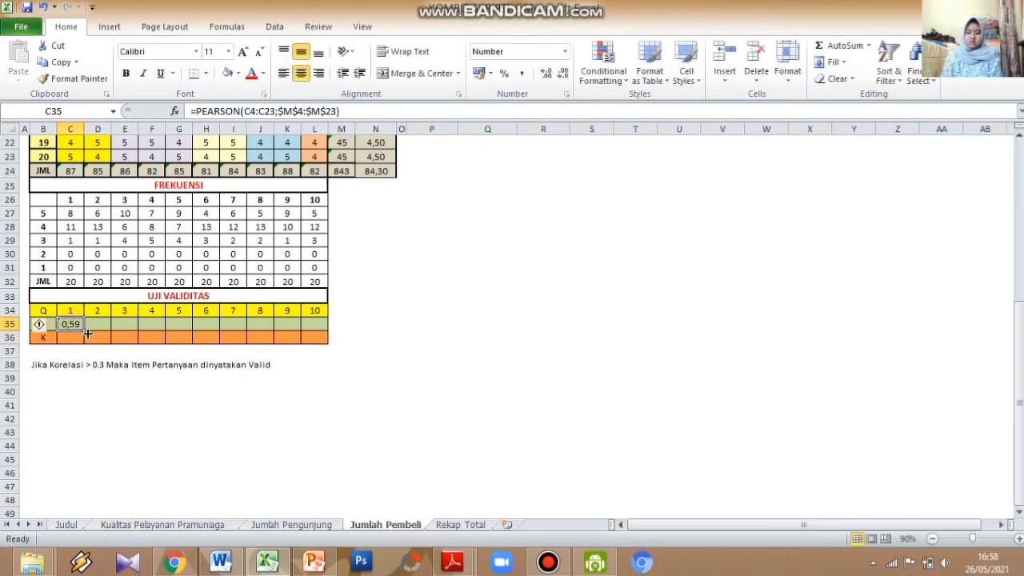
drag(84, 328, 324, 328)
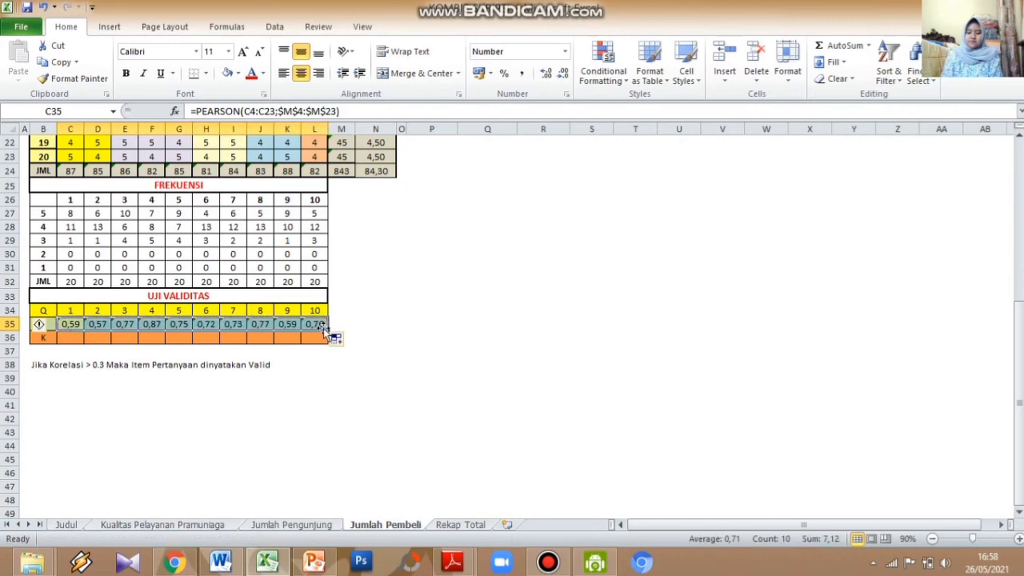
- Enter Valid in C36 of the K row and fill it across to L36
click(73, 337)
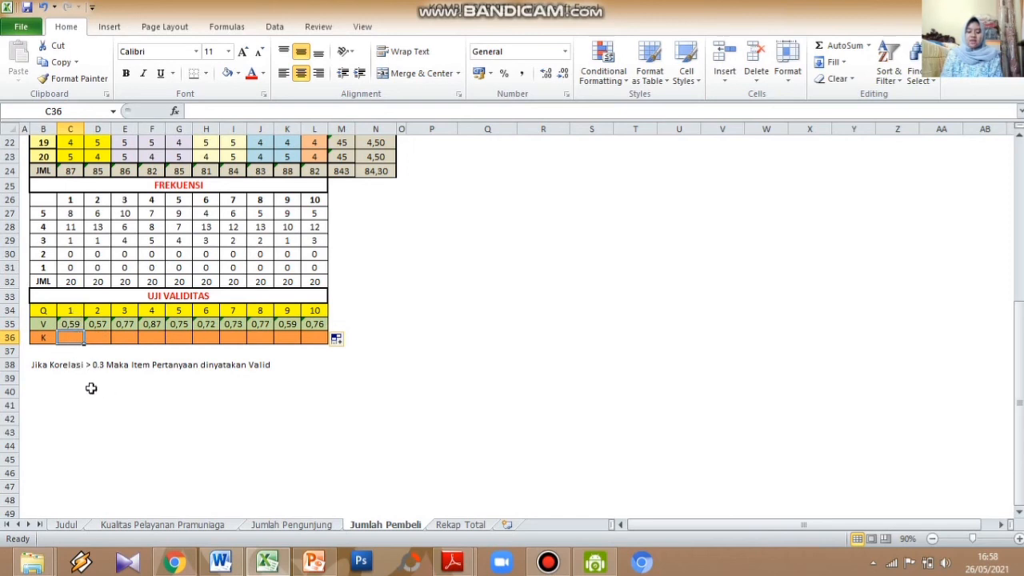
text(V)
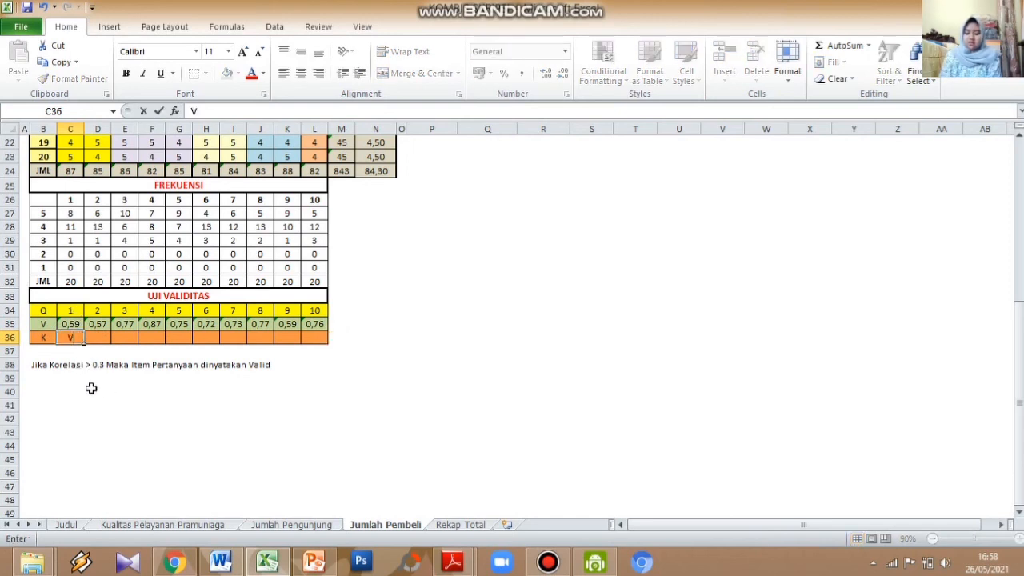
text(alid)
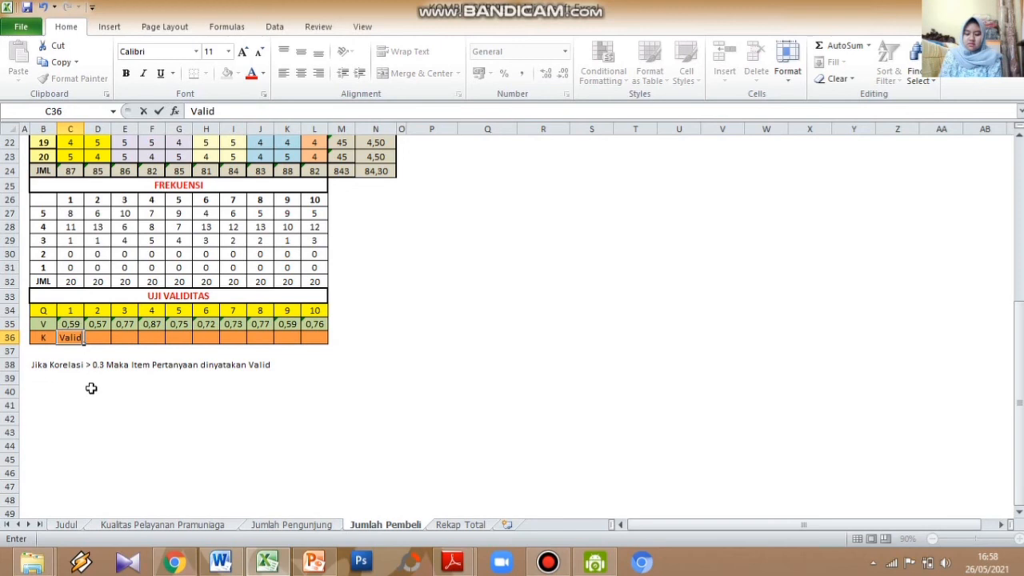
click(86, 344)
drag(85, 344, 325, 344)
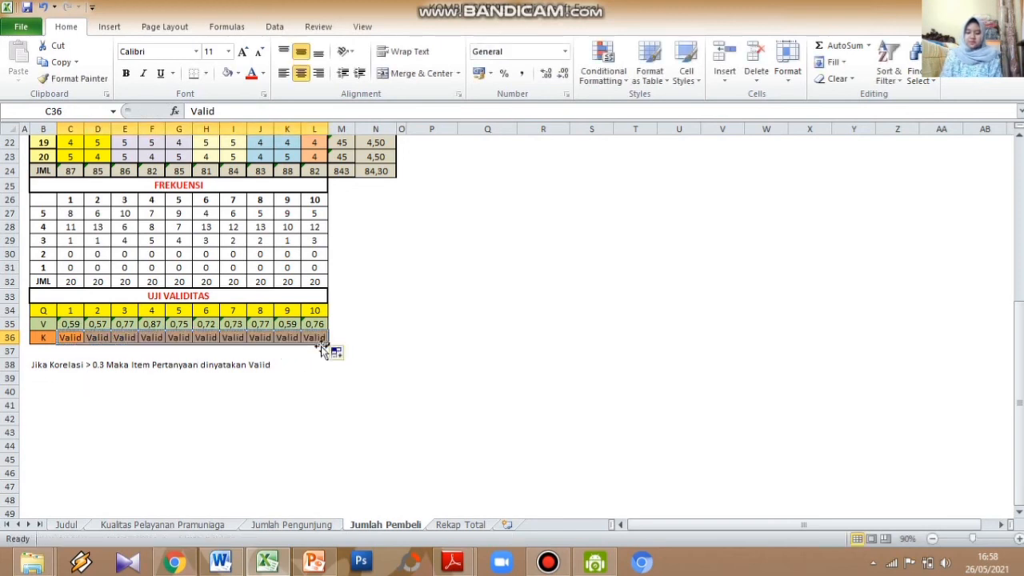
- Copy the validity results C35:L36 and paste them as transposed values into TABEL VALIDITAS starting at Q4
drag(71, 324, 315, 336)
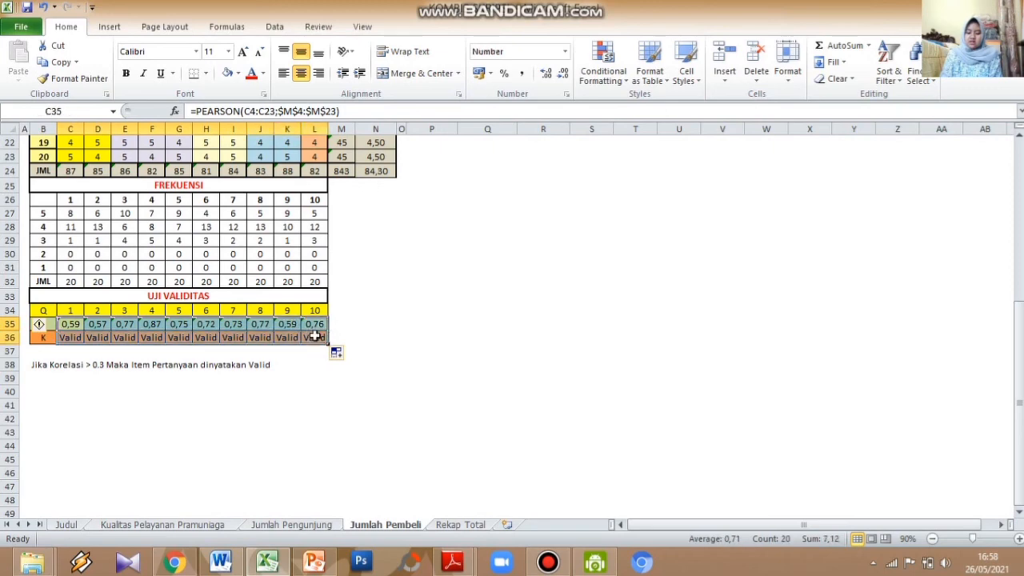
key(ctrl+c)
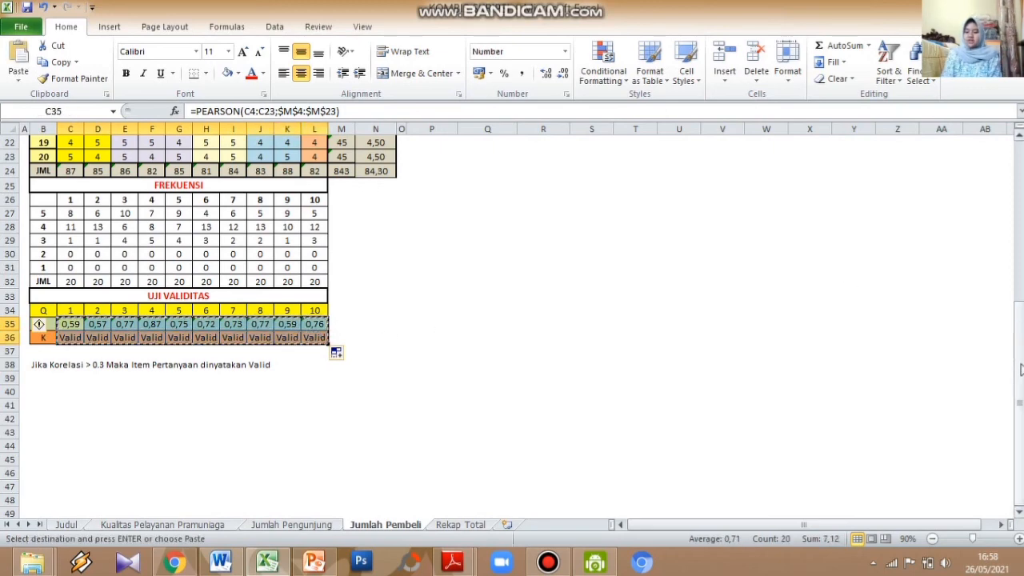
drag(1018, 440, 1018, 340)
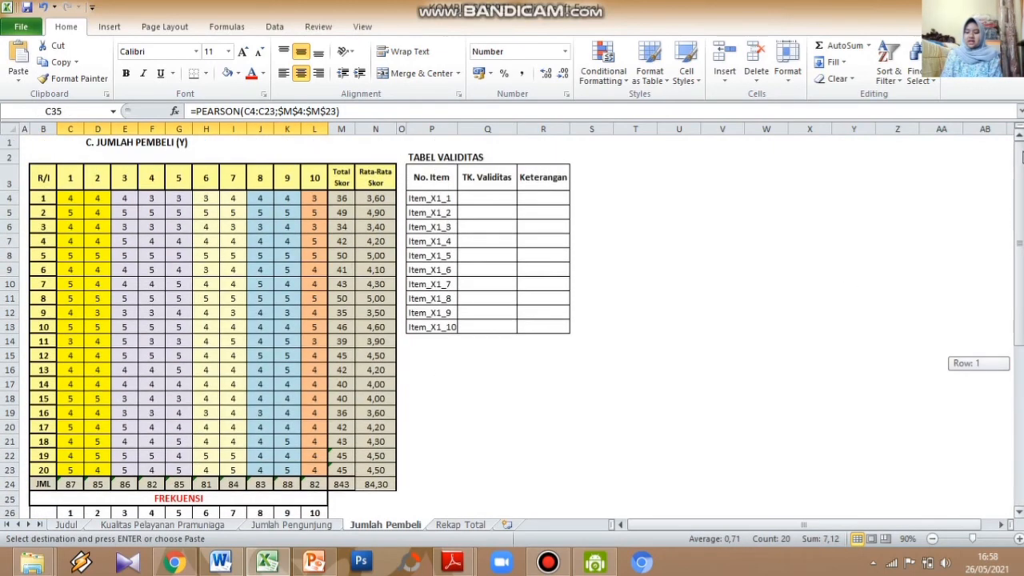
click(484, 196)
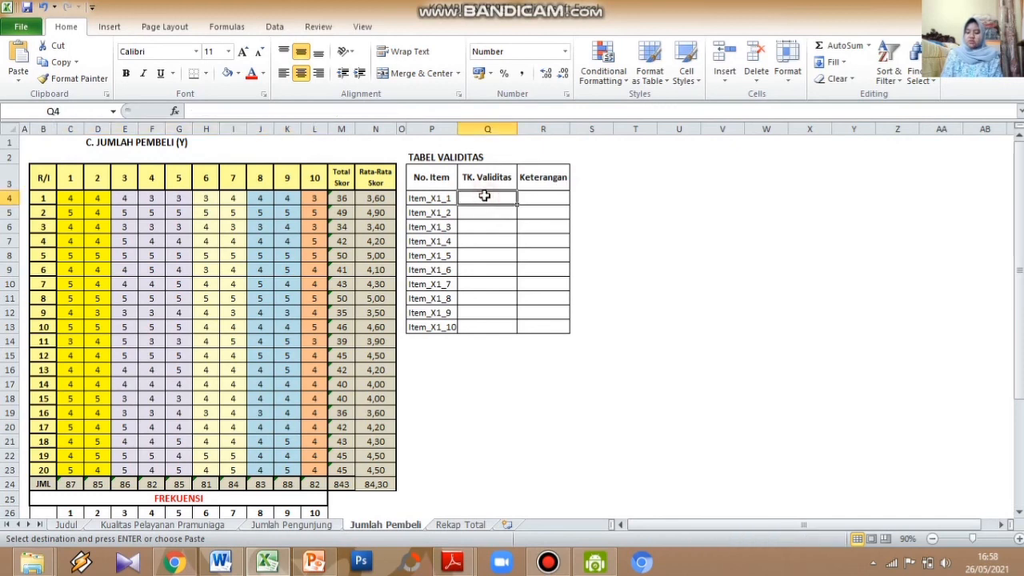
right_click(485, 197)
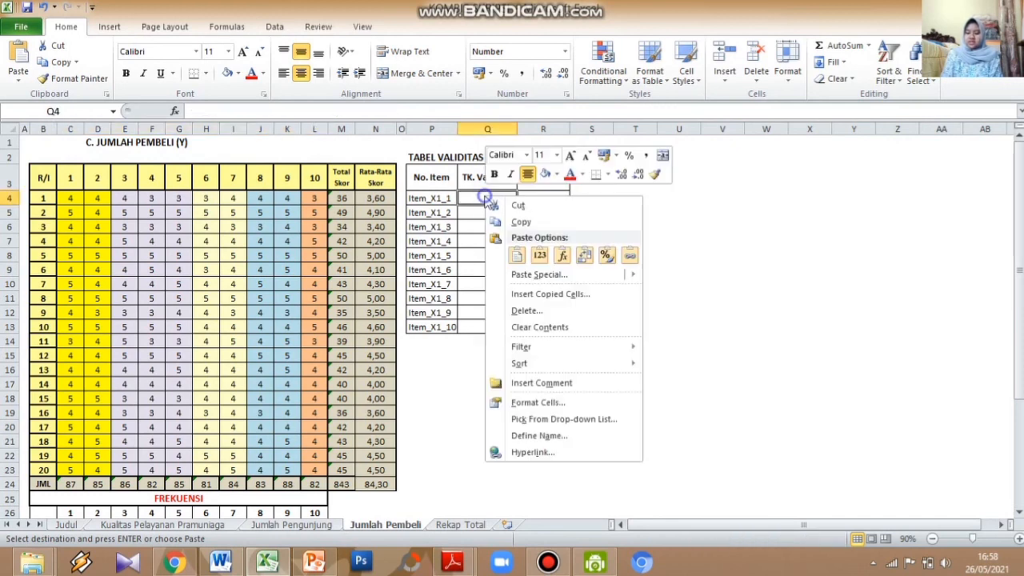
click(528, 274)
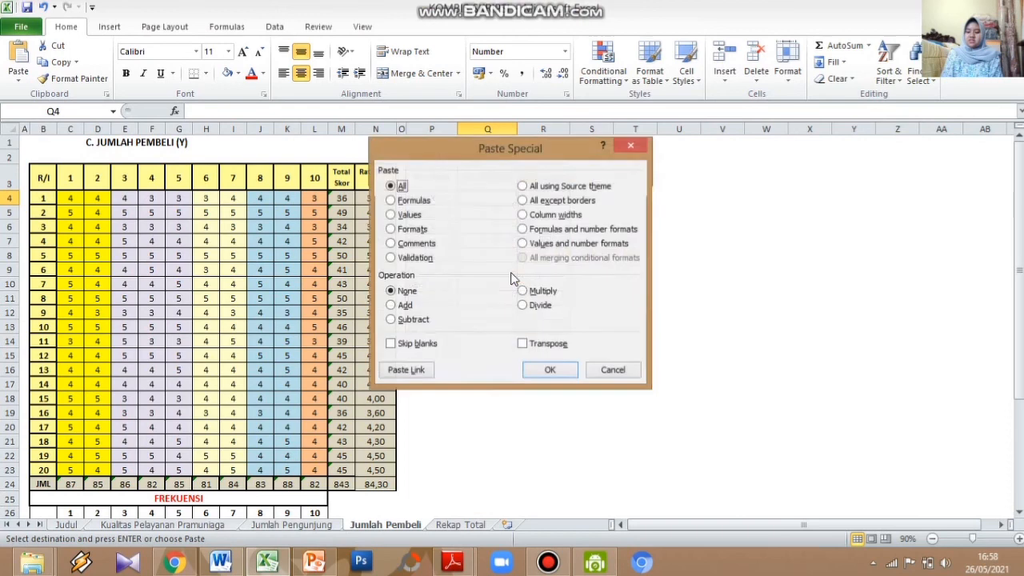
click(411, 216)
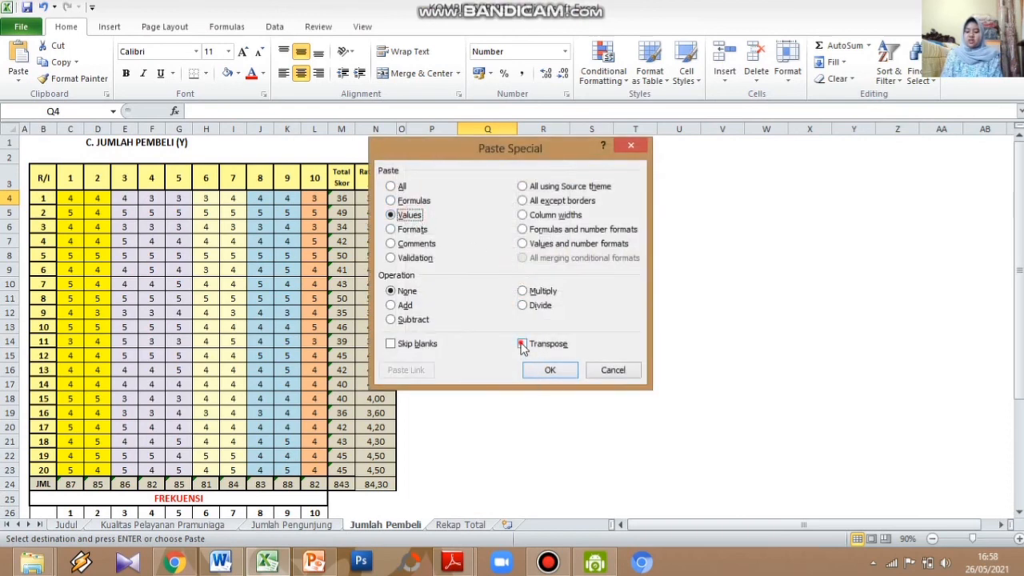
click(522, 344)
click(549, 370)
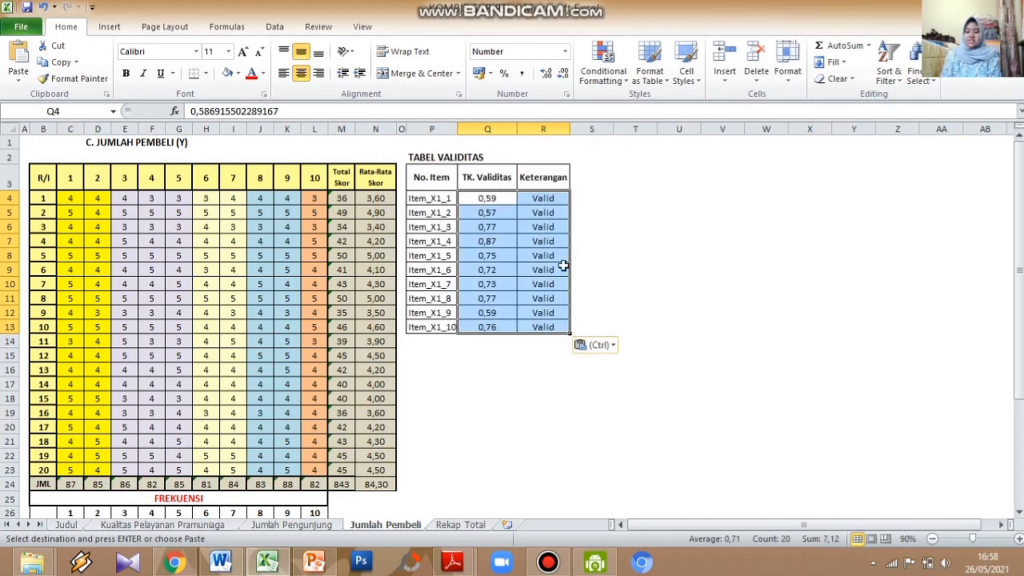
click(562, 385)
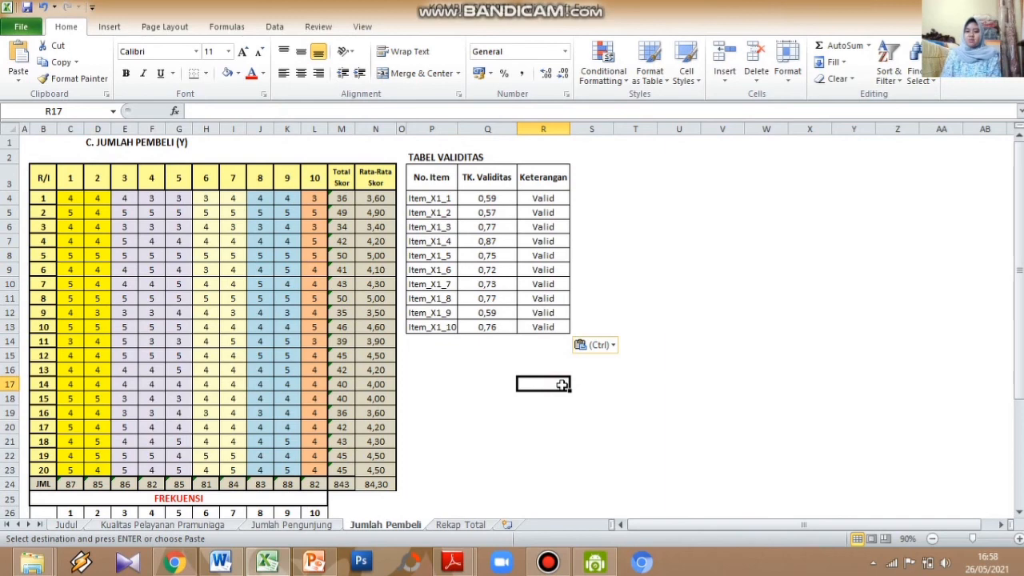